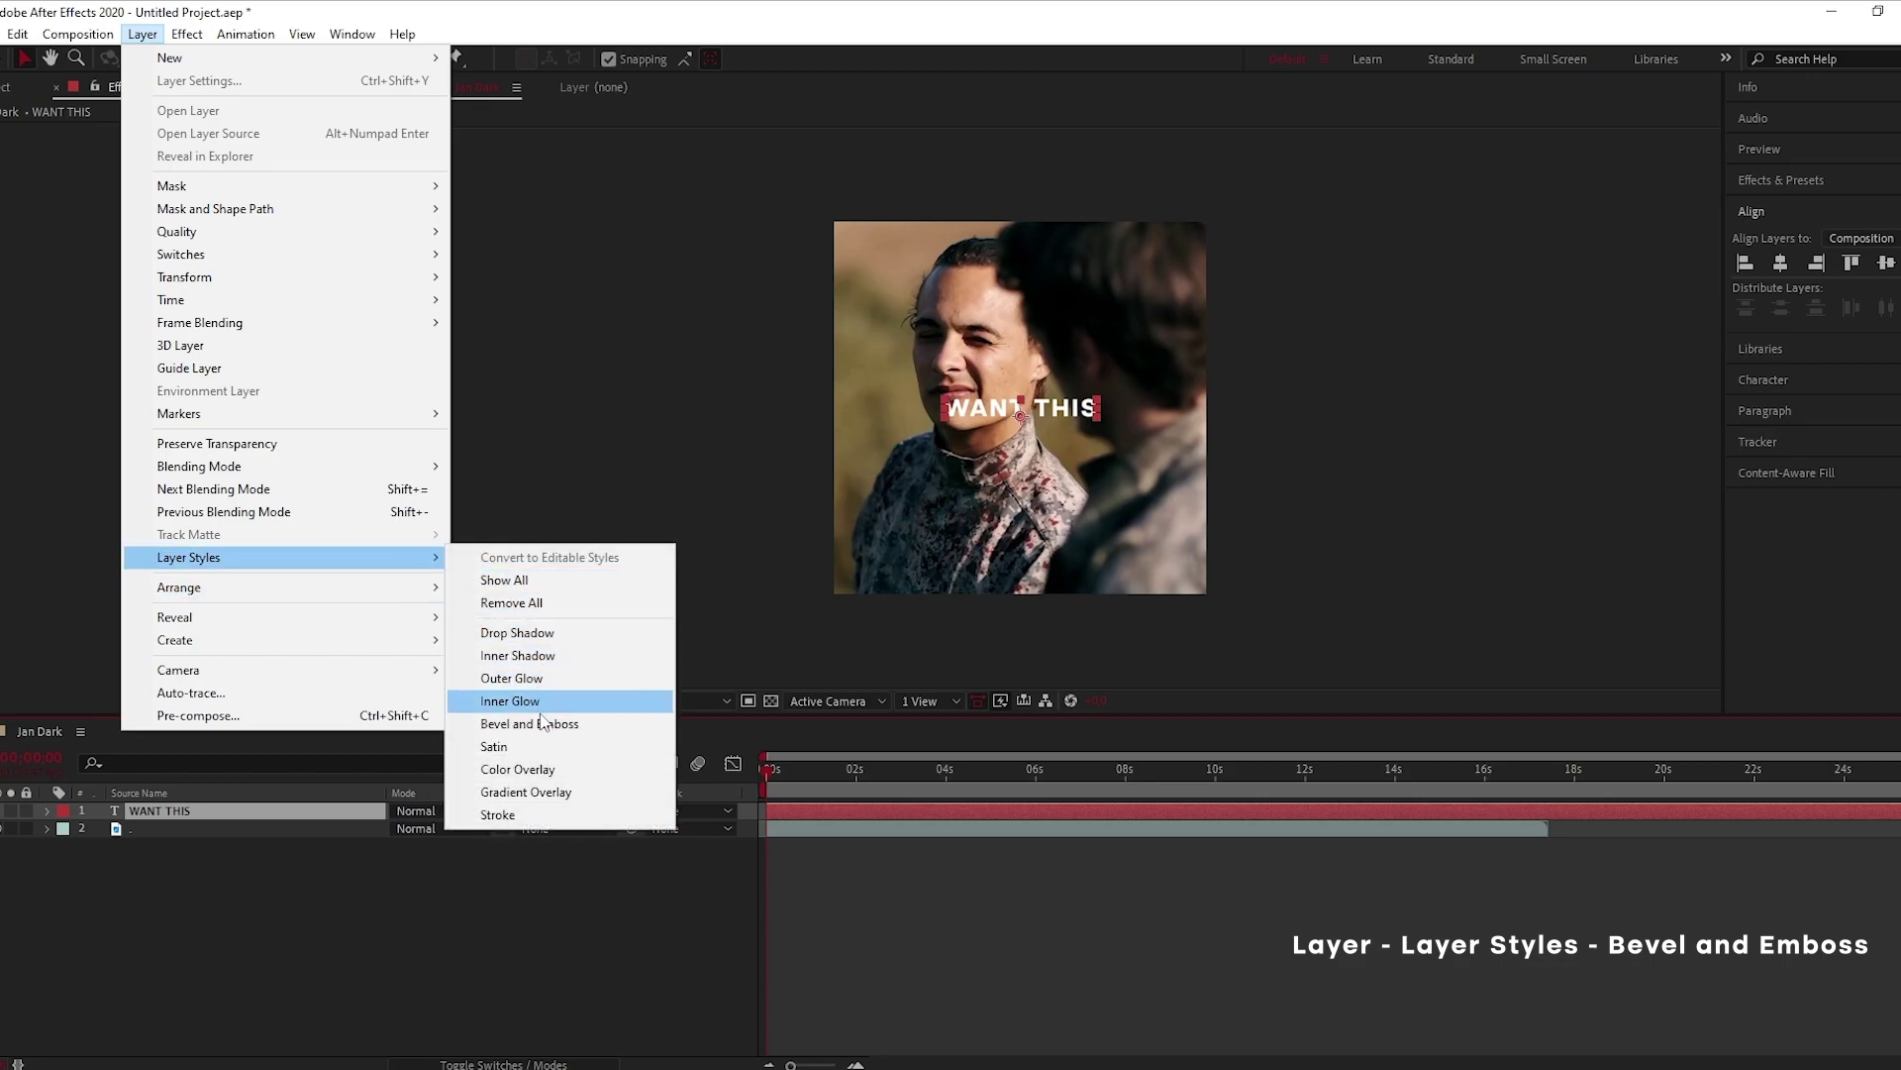
# Add a Bevel and Emboss layer style to the WANT THIS text layer and set its shadow color to white
pyautogui.click(584, 727)
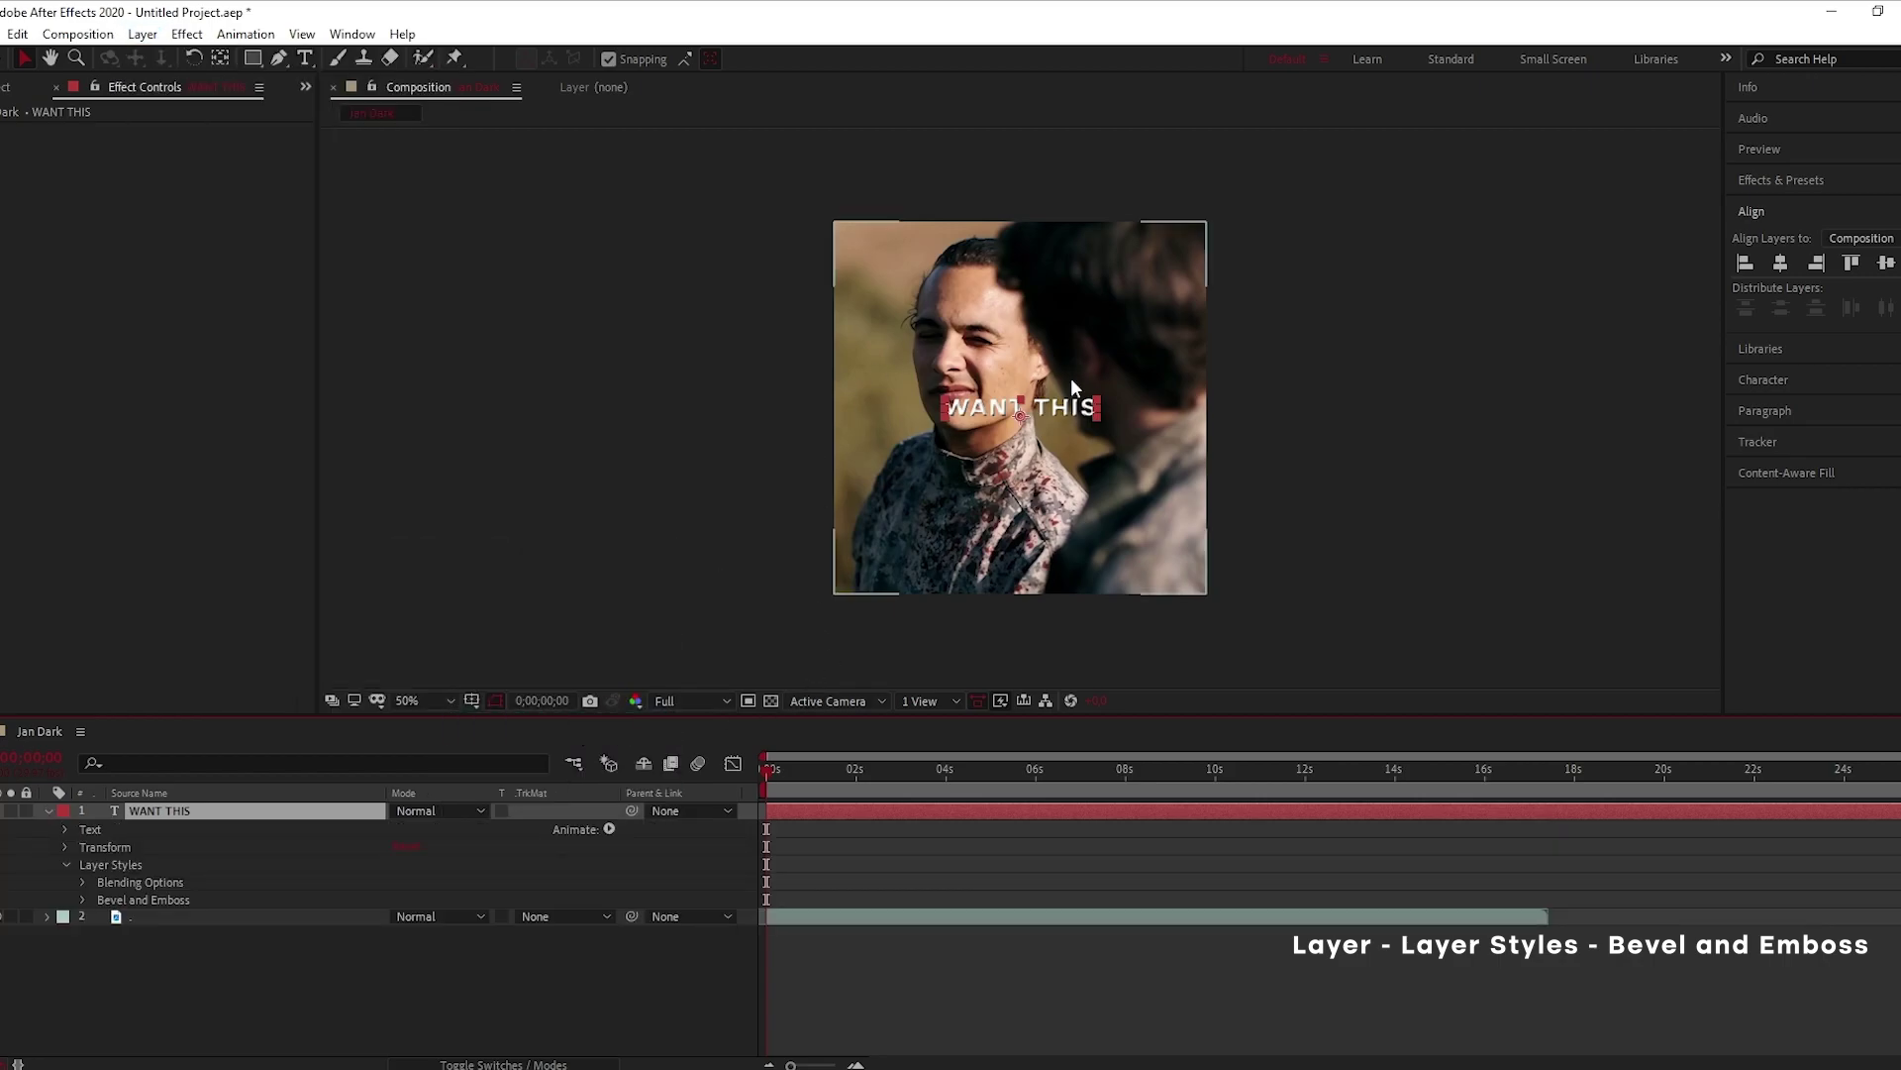
pyautogui.click(84, 900)
pyautogui.scroll(-2, 91, 900)
pyautogui.scroll(-1, 210, 983)
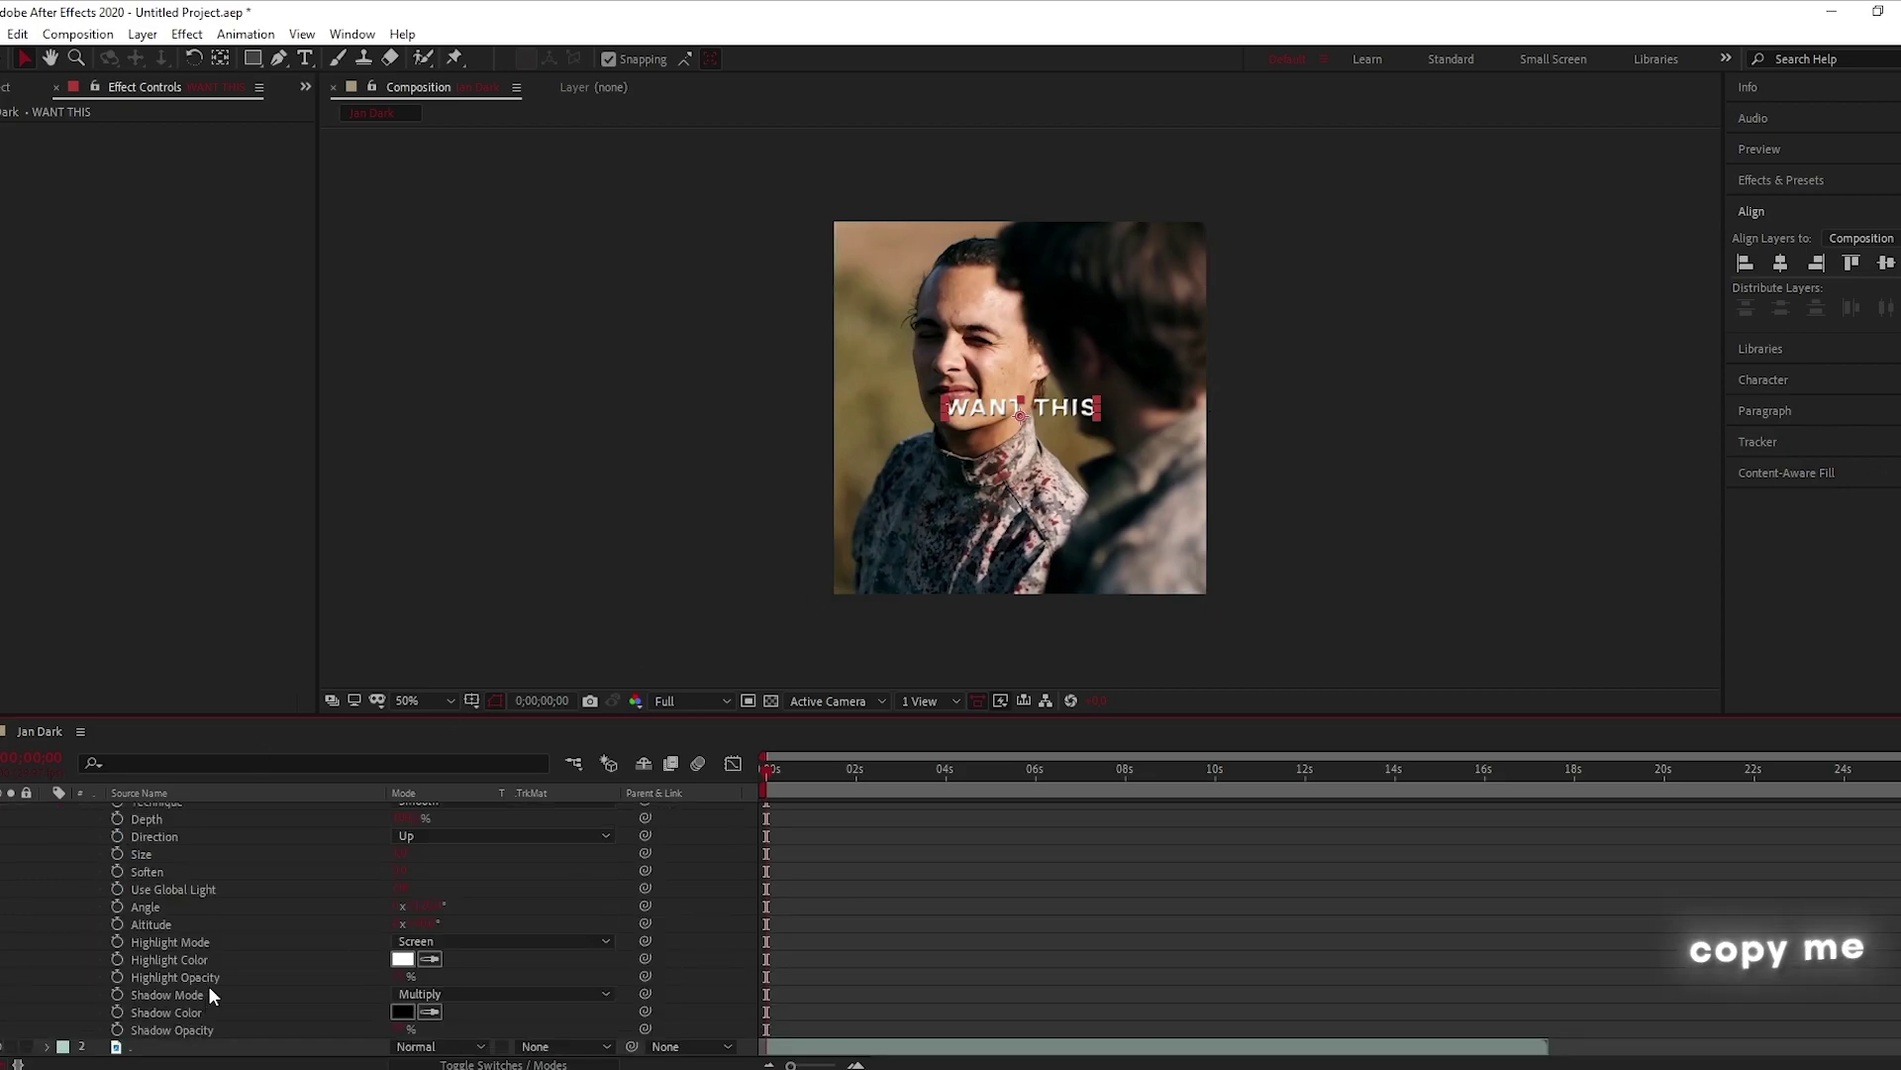
pyautogui.click(175, 1012)
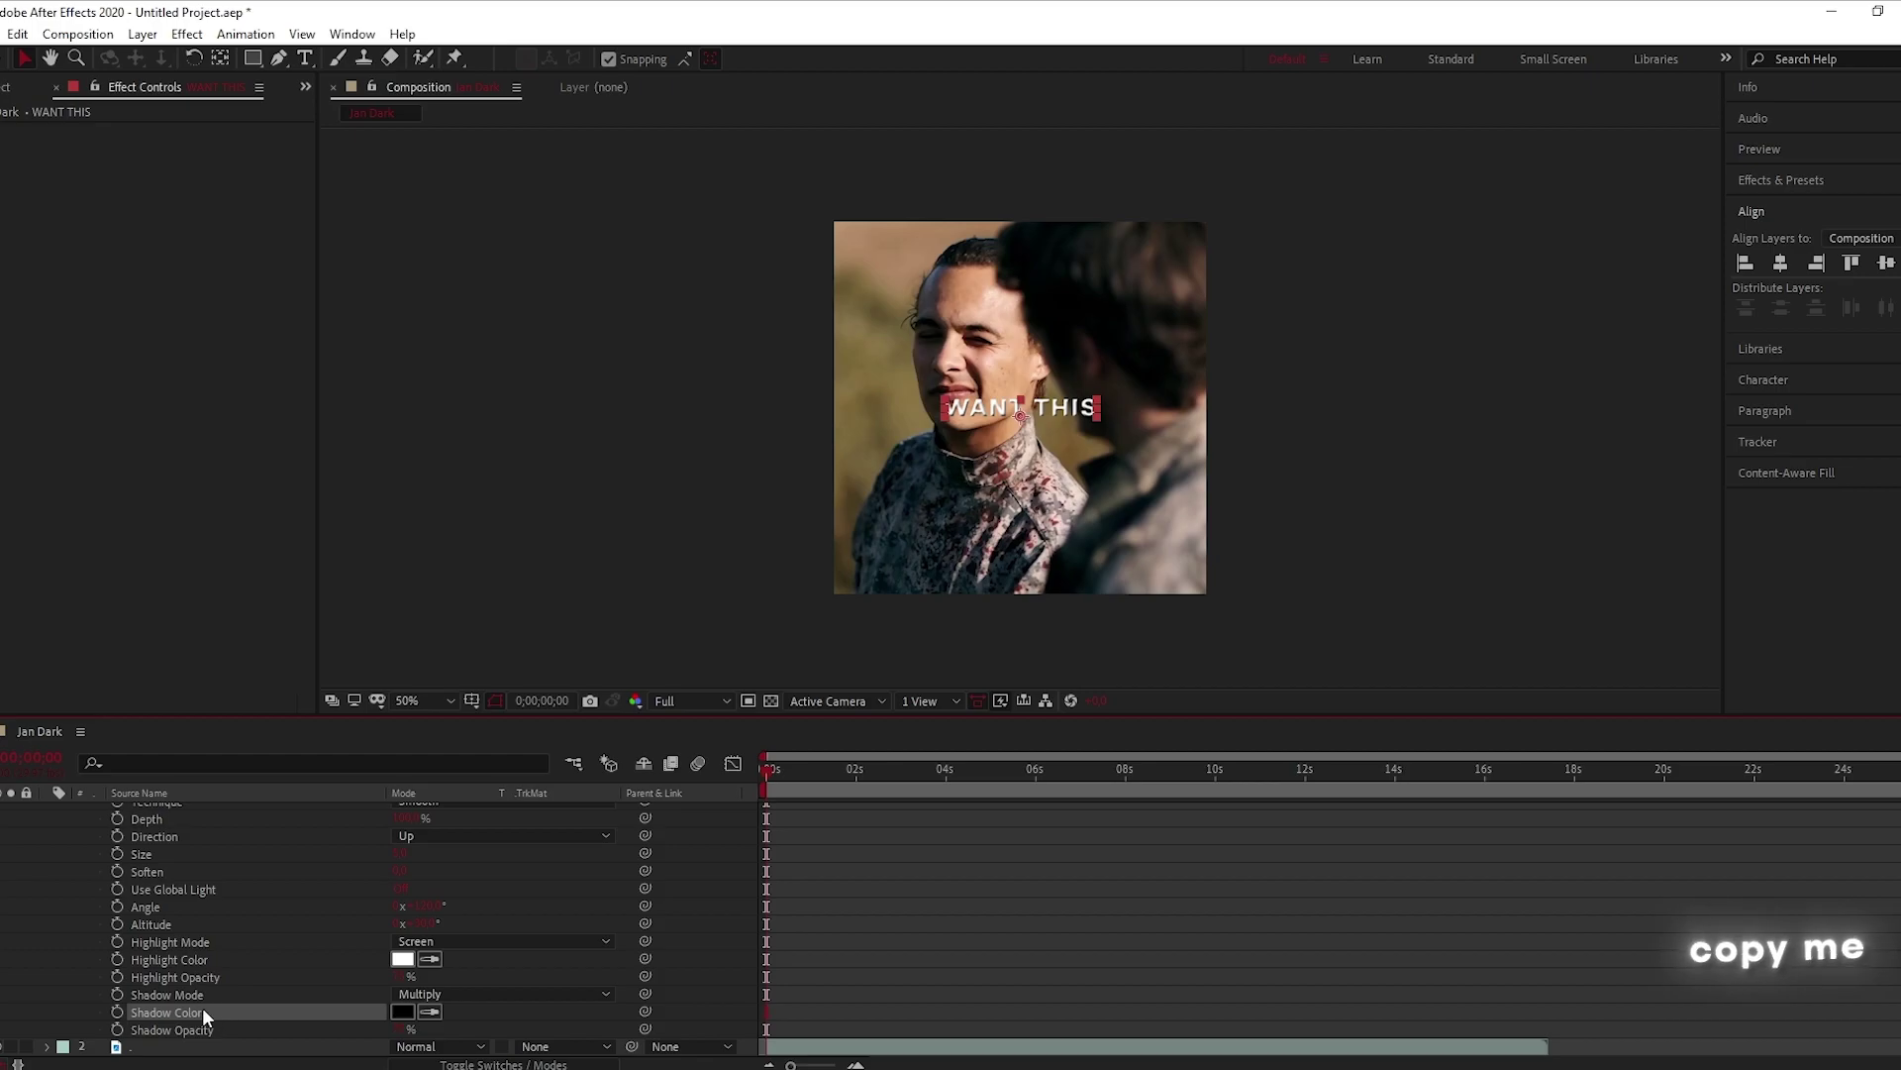
pyautogui.click(403, 1011)
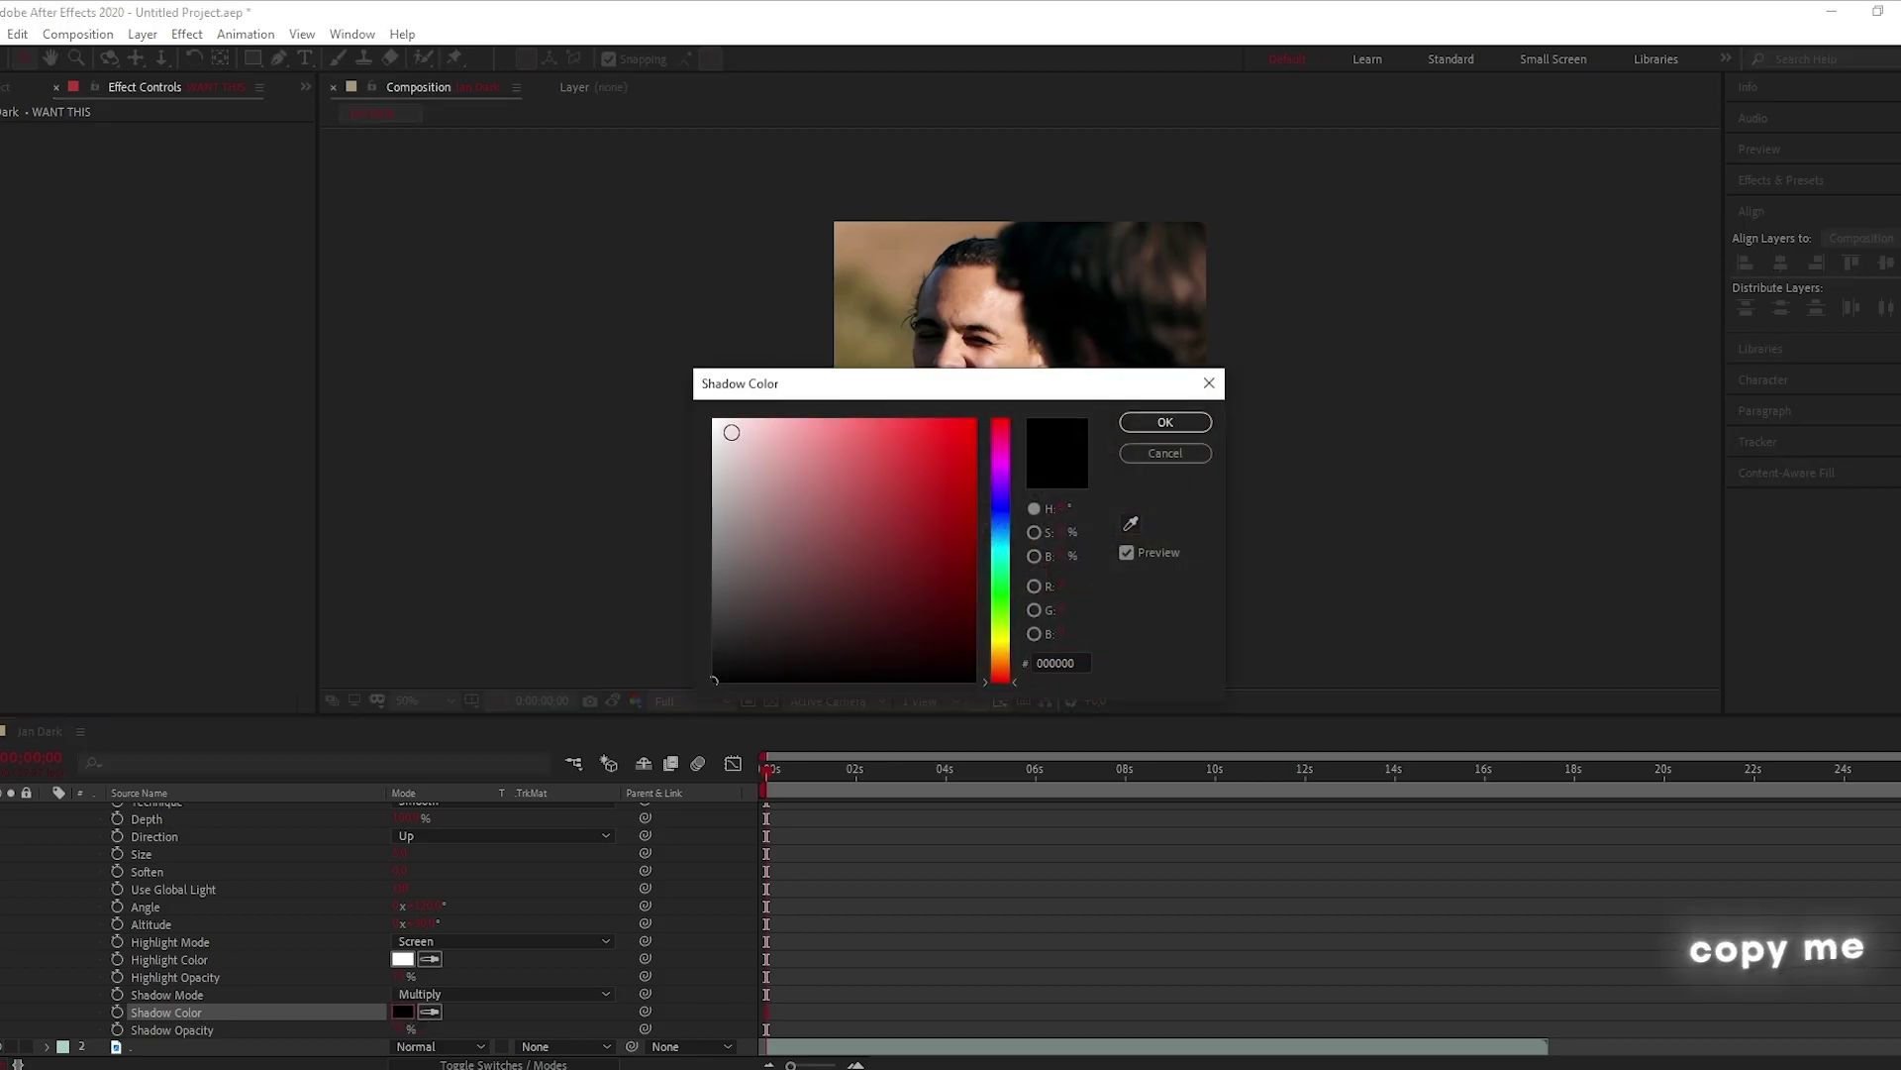
pyautogui.click(734, 433)
pyautogui.click(1166, 422)
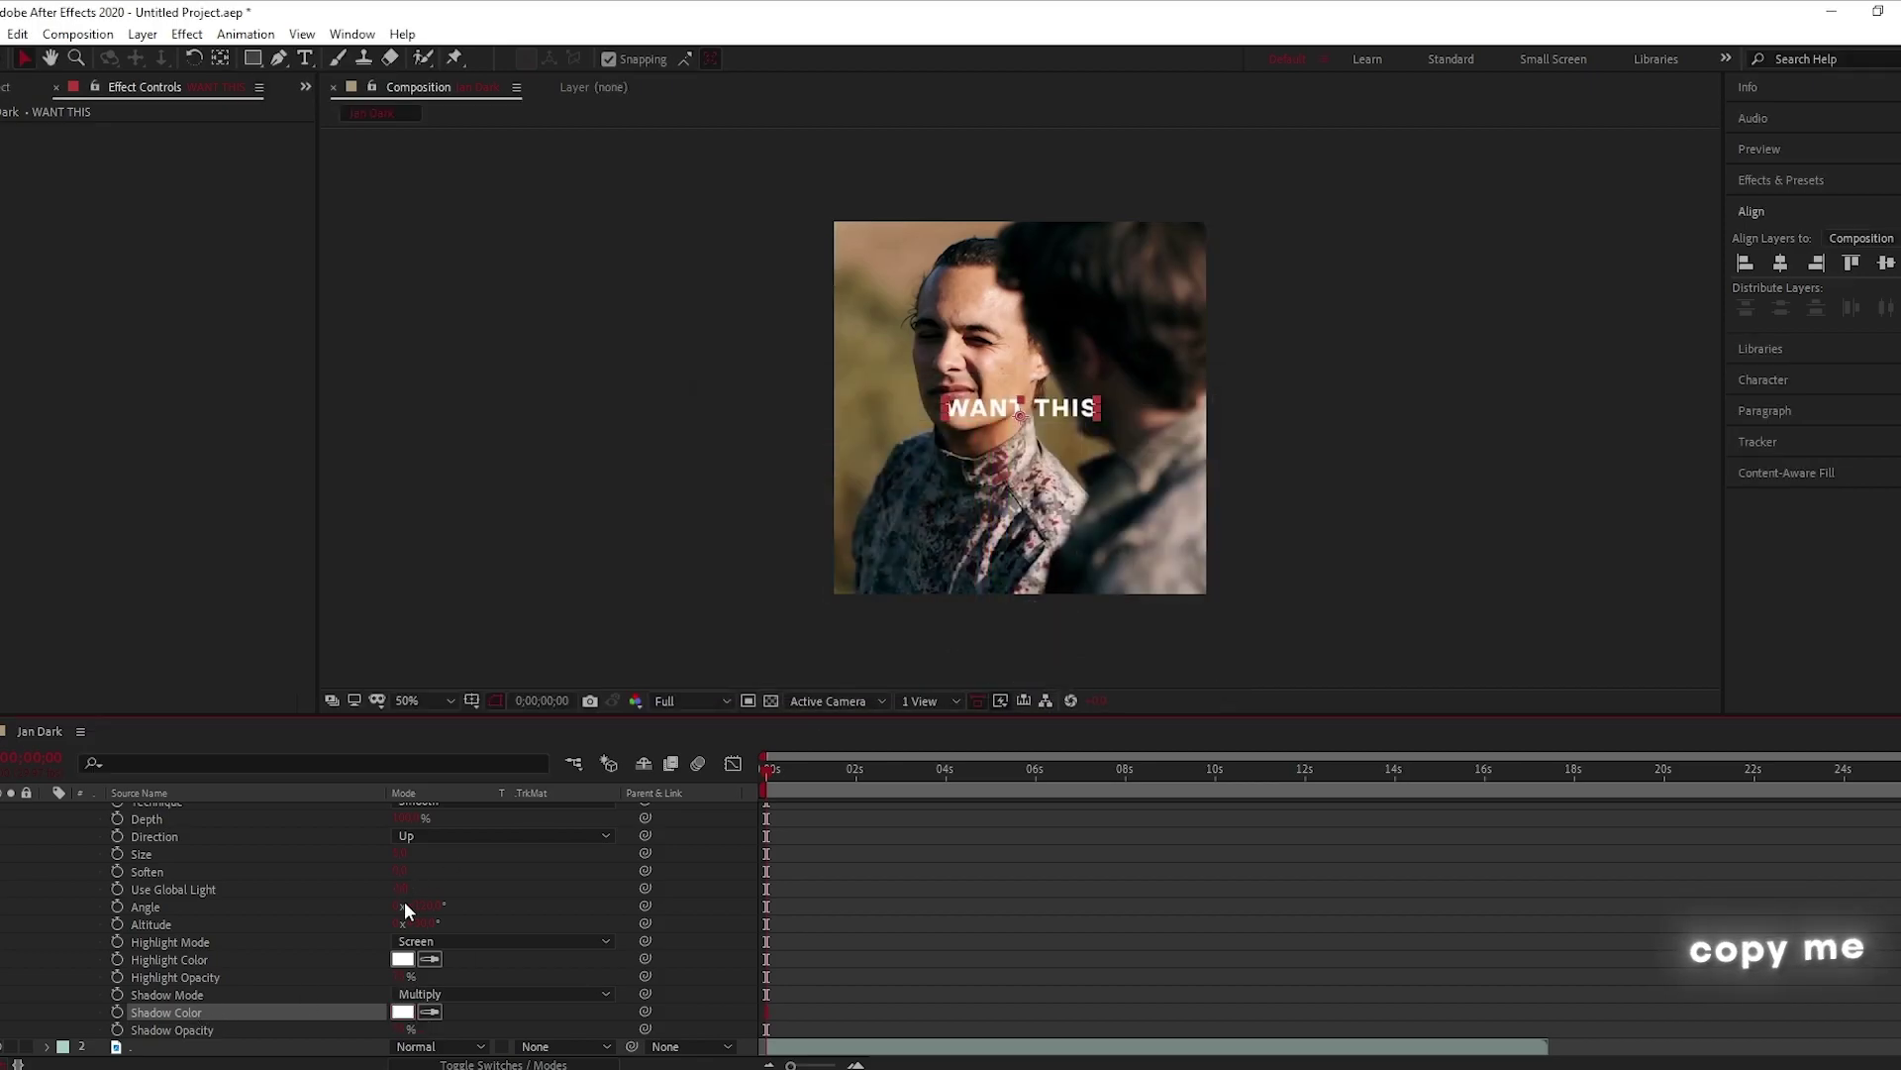
# Edit and confirm the Depth value of the Bevel and Emboss style, leaving the text layer's properties collapsed
pyautogui.scroll(1, 404, 906)
pyautogui.click(143, 871)
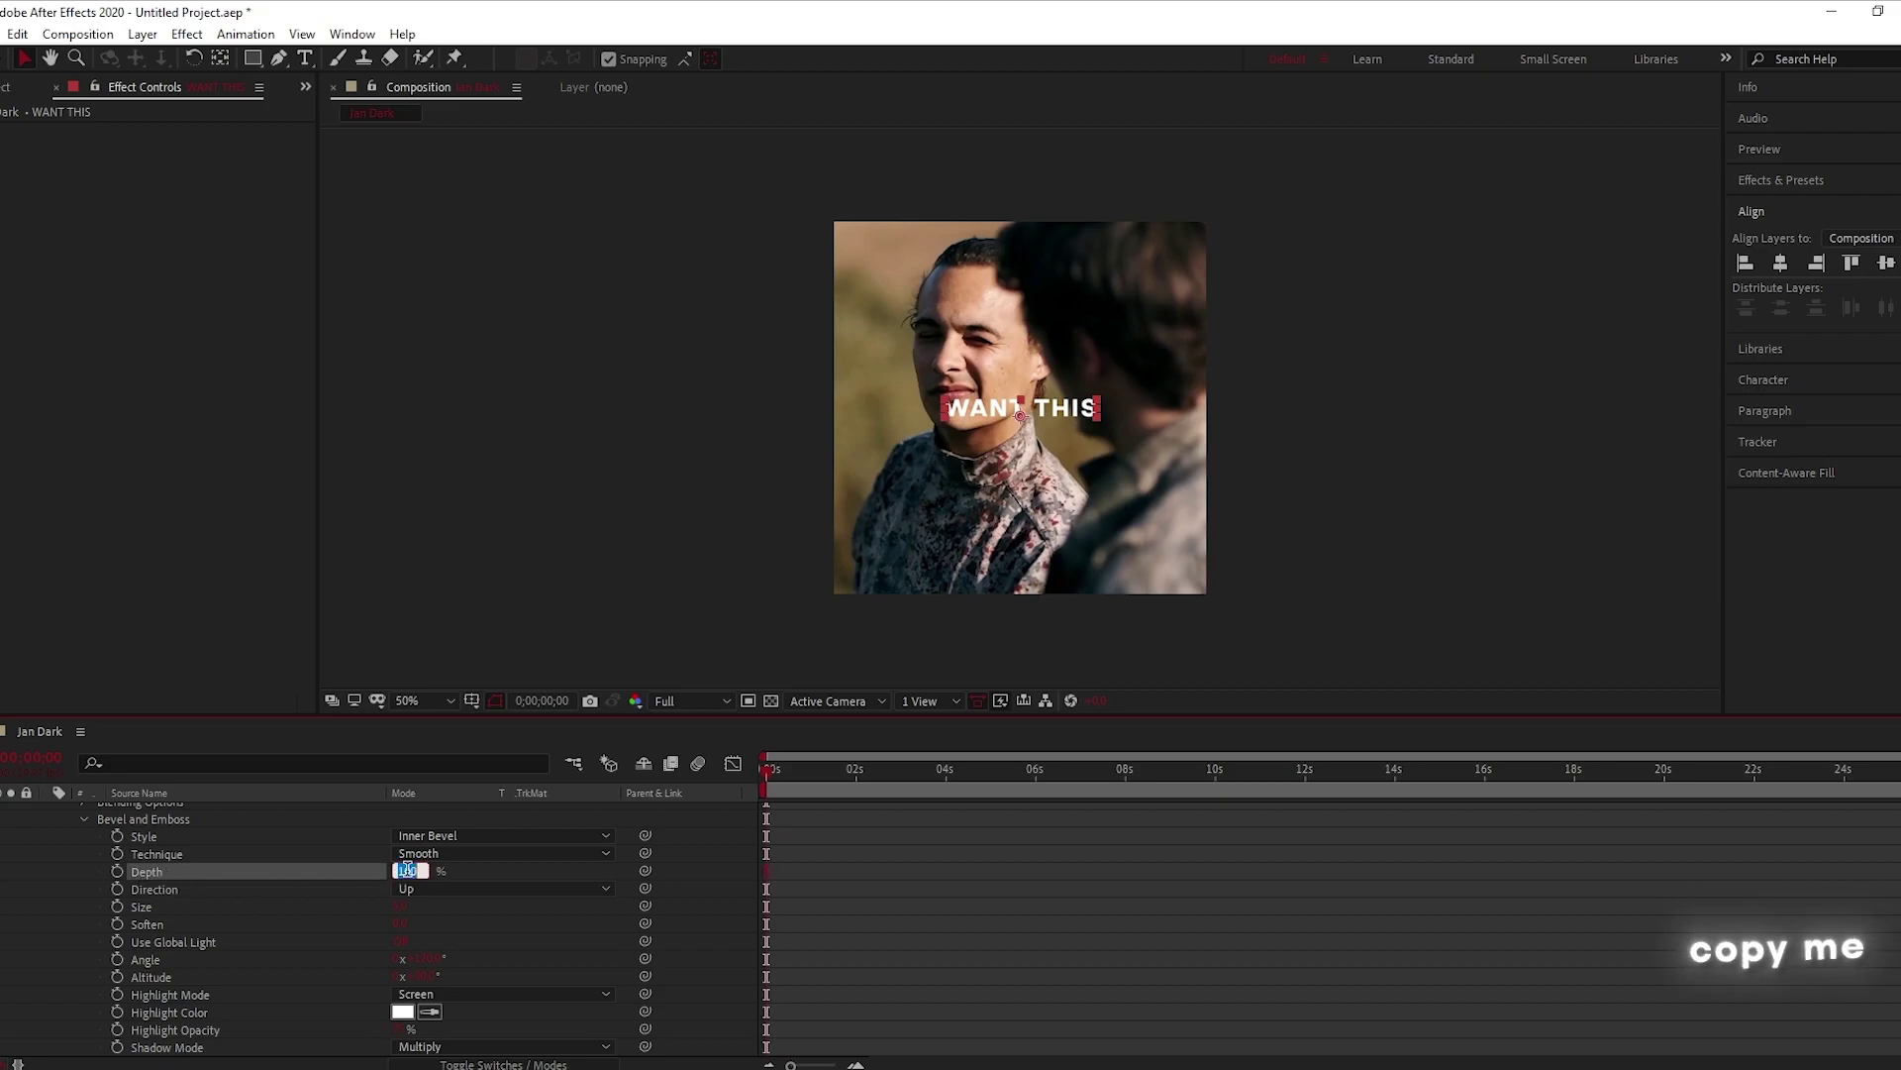
pyautogui.press('Return')
pyautogui.scroll(2, 68, 838)
pyautogui.click(47, 809)
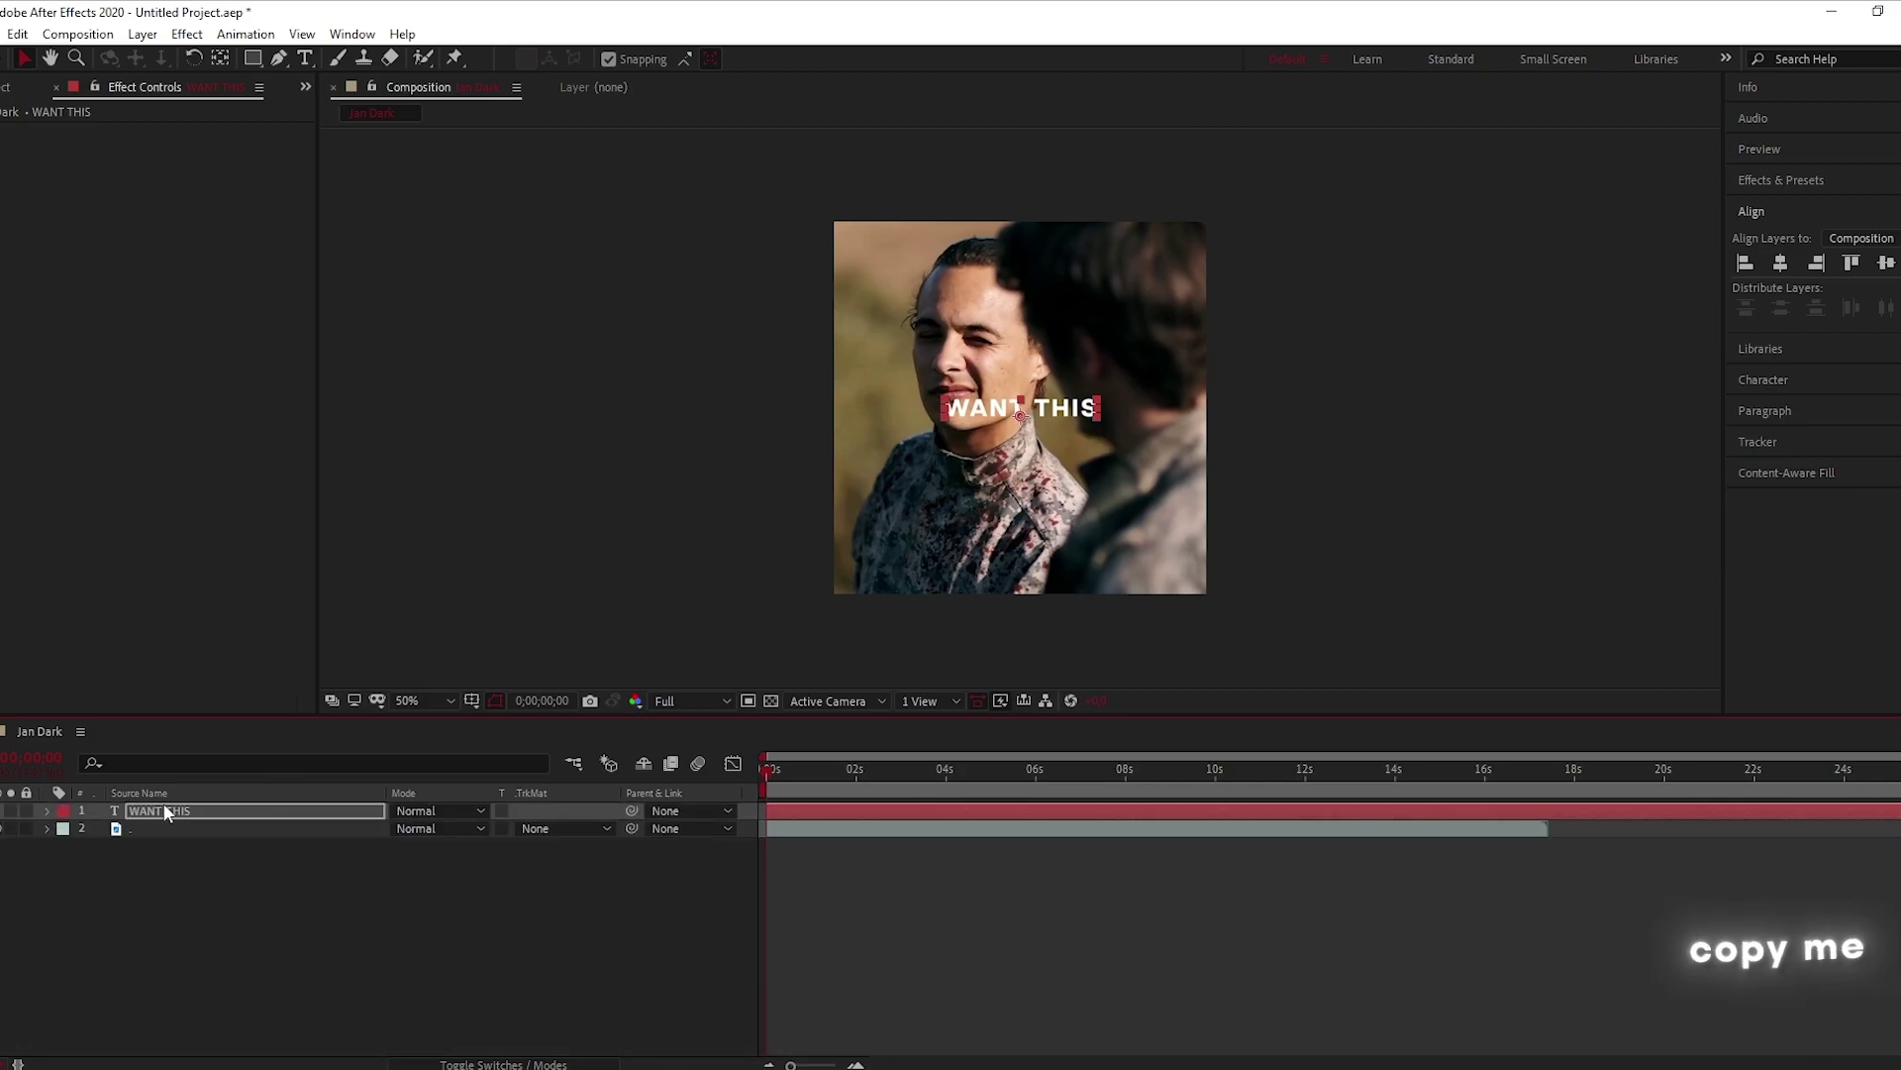
# Change the fill color of the WANT THIS text layer to a strong red
pyautogui.click(1129, 810)
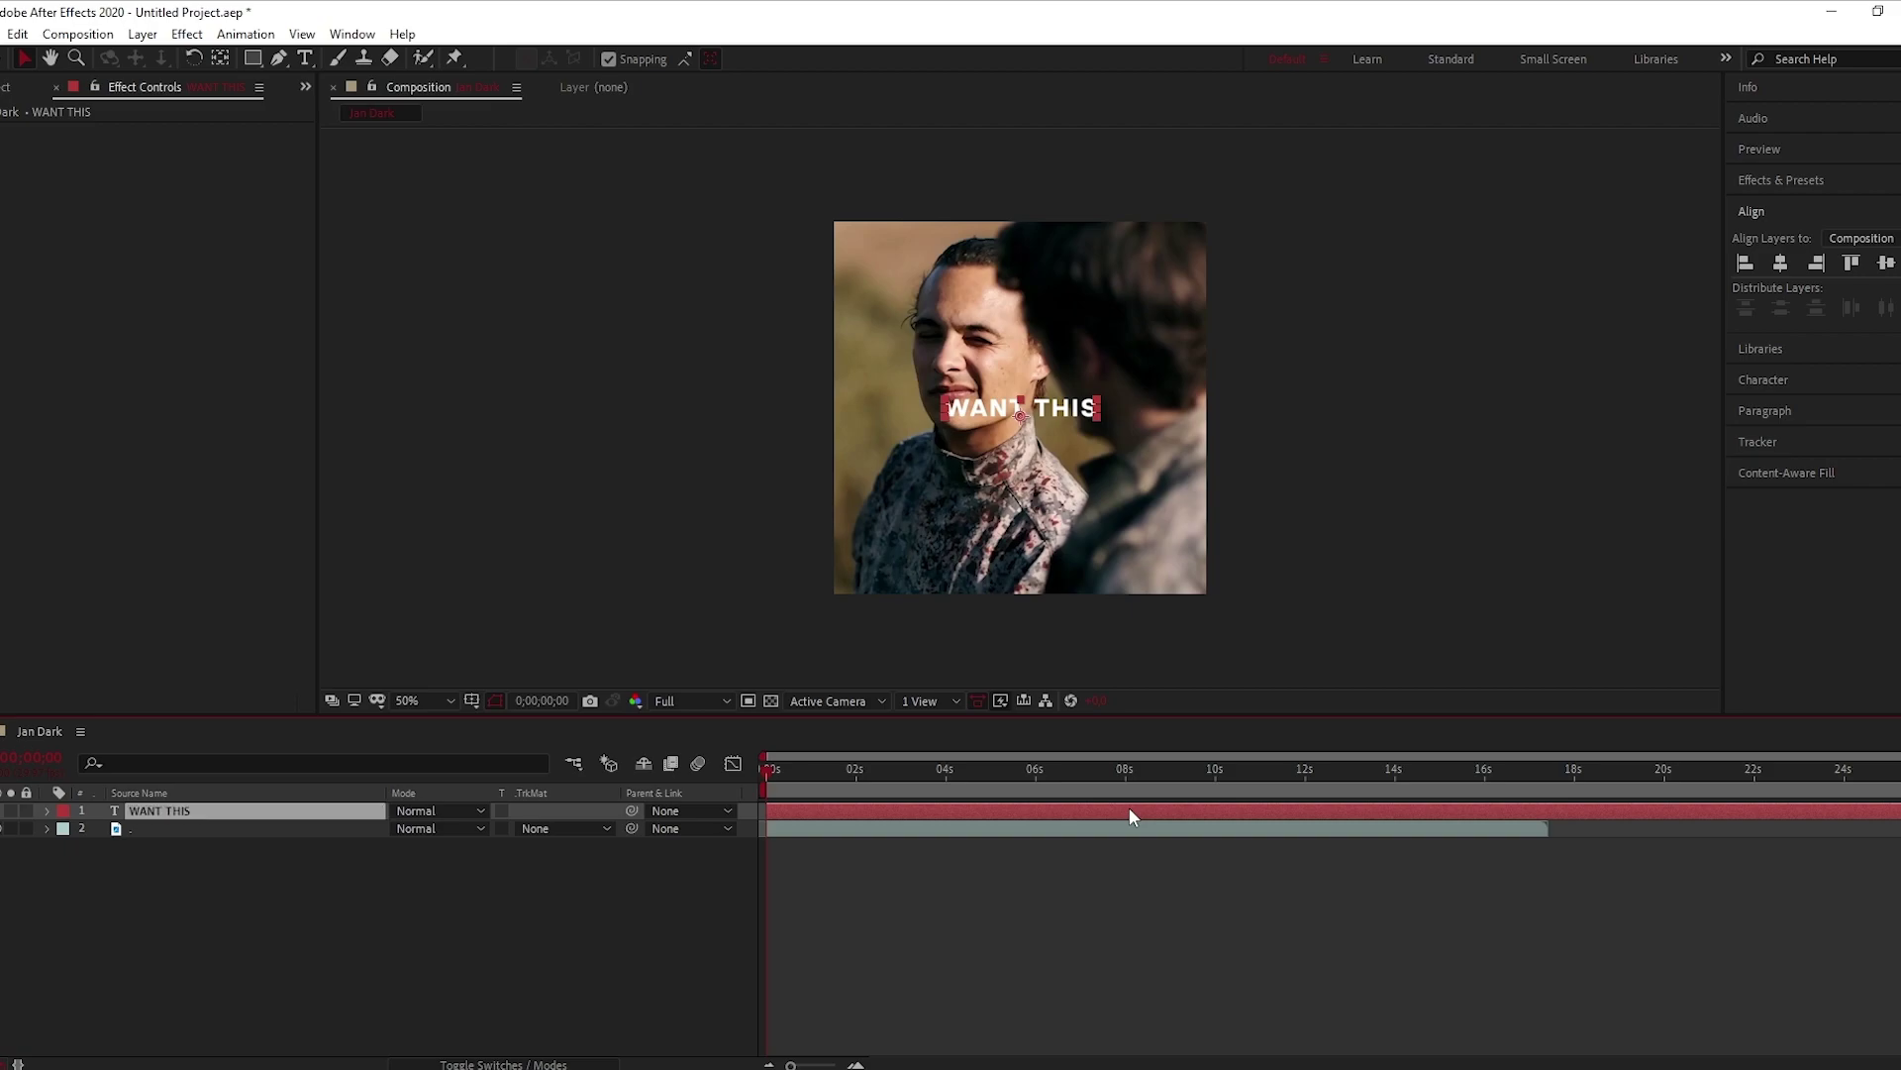
pyautogui.click(1779, 378)
pyautogui.click(1892, 315)
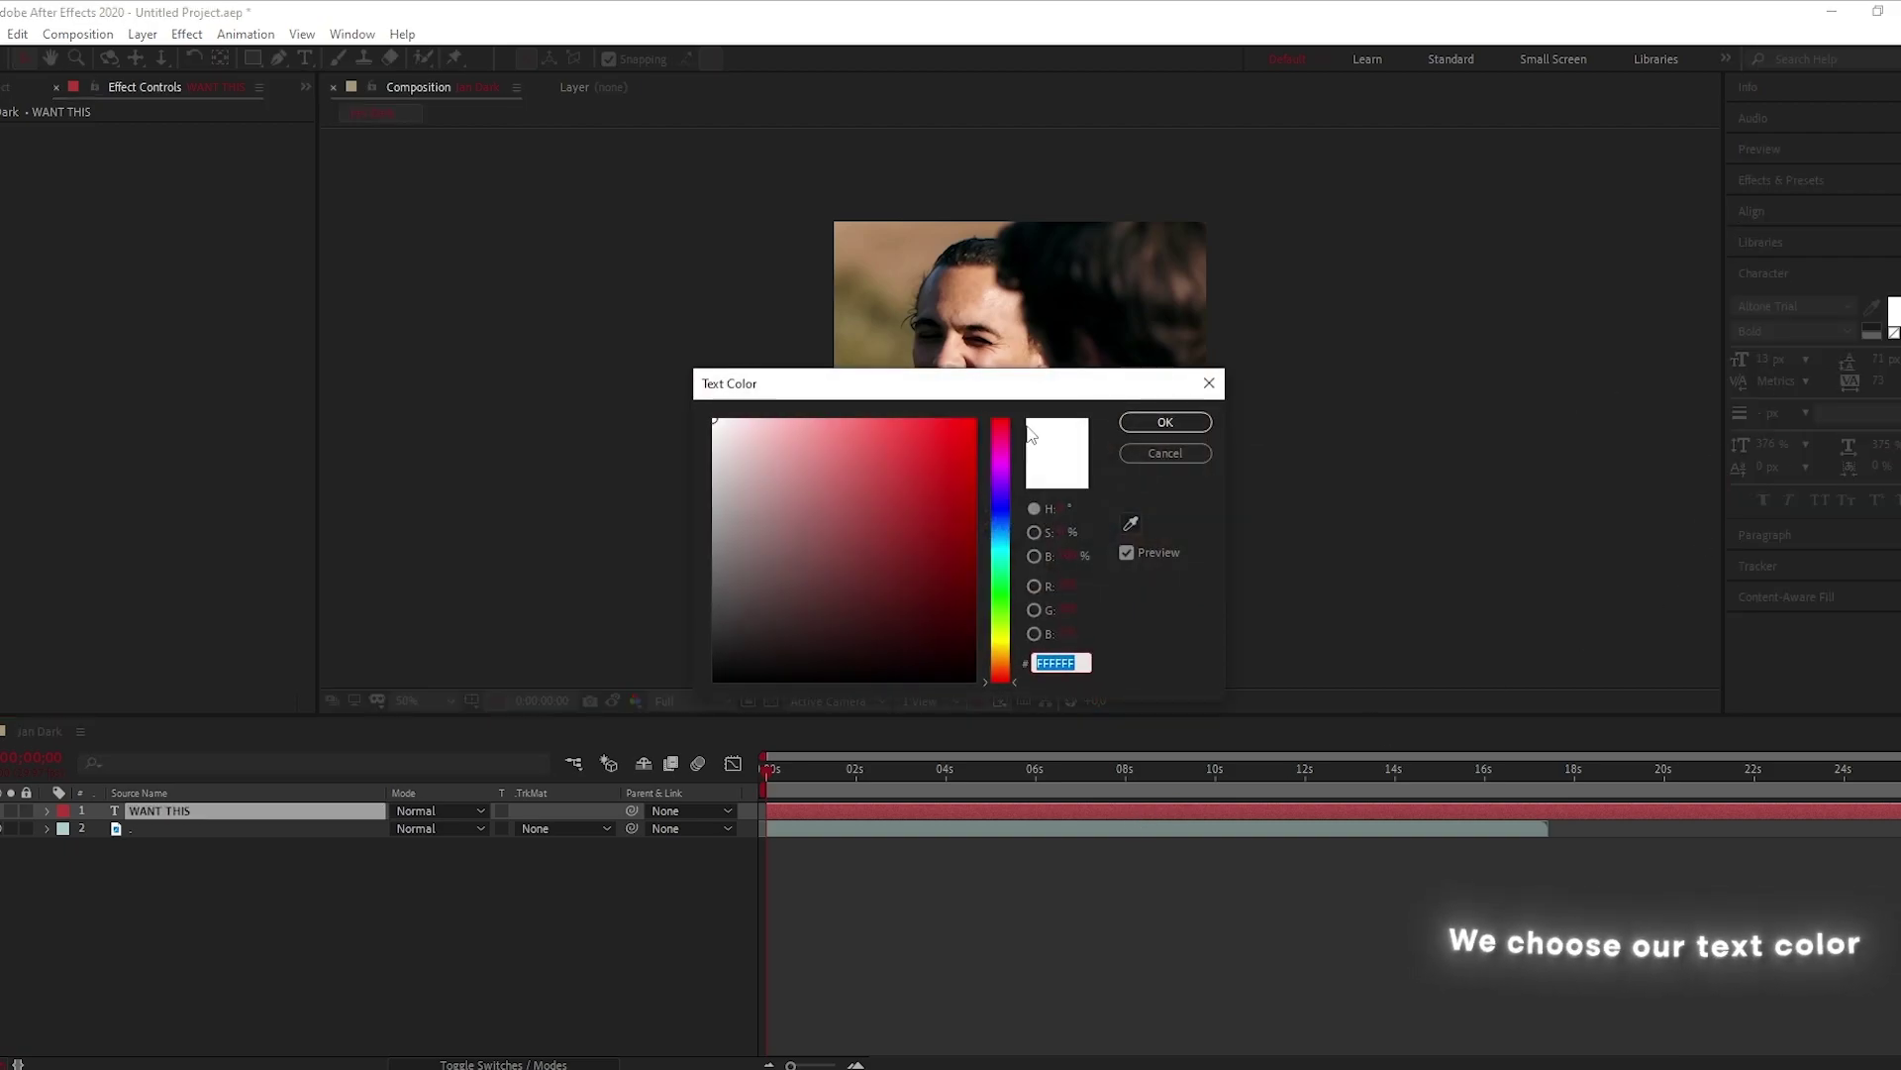
pyautogui.moveTo(958, 428); pyautogui.dragTo(953, 482)
pyautogui.click(1163, 424)
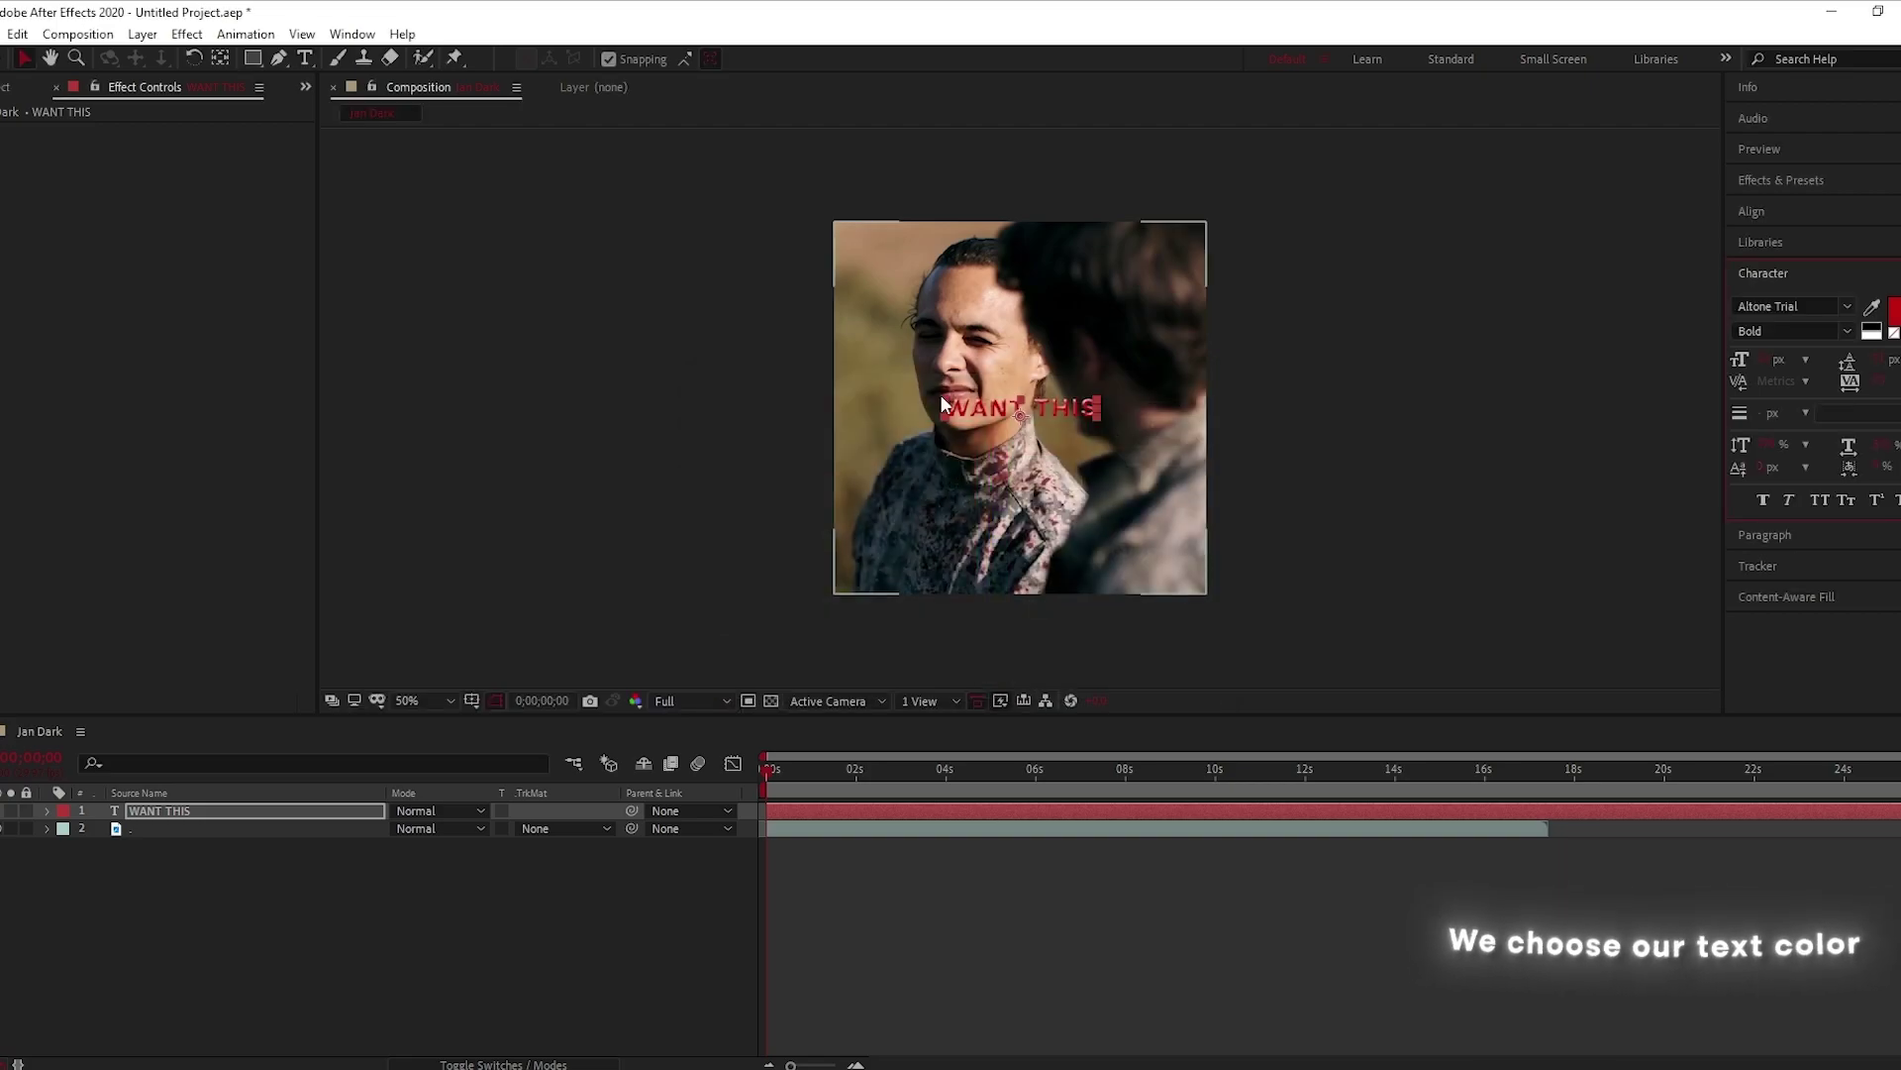
# Apply the Deep Glow effect to the WANT THIS text layer and enable its Unmult option
pyautogui.click(828, 812)
pyautogui.click(1783, 179)
pyautogui.write('dee')
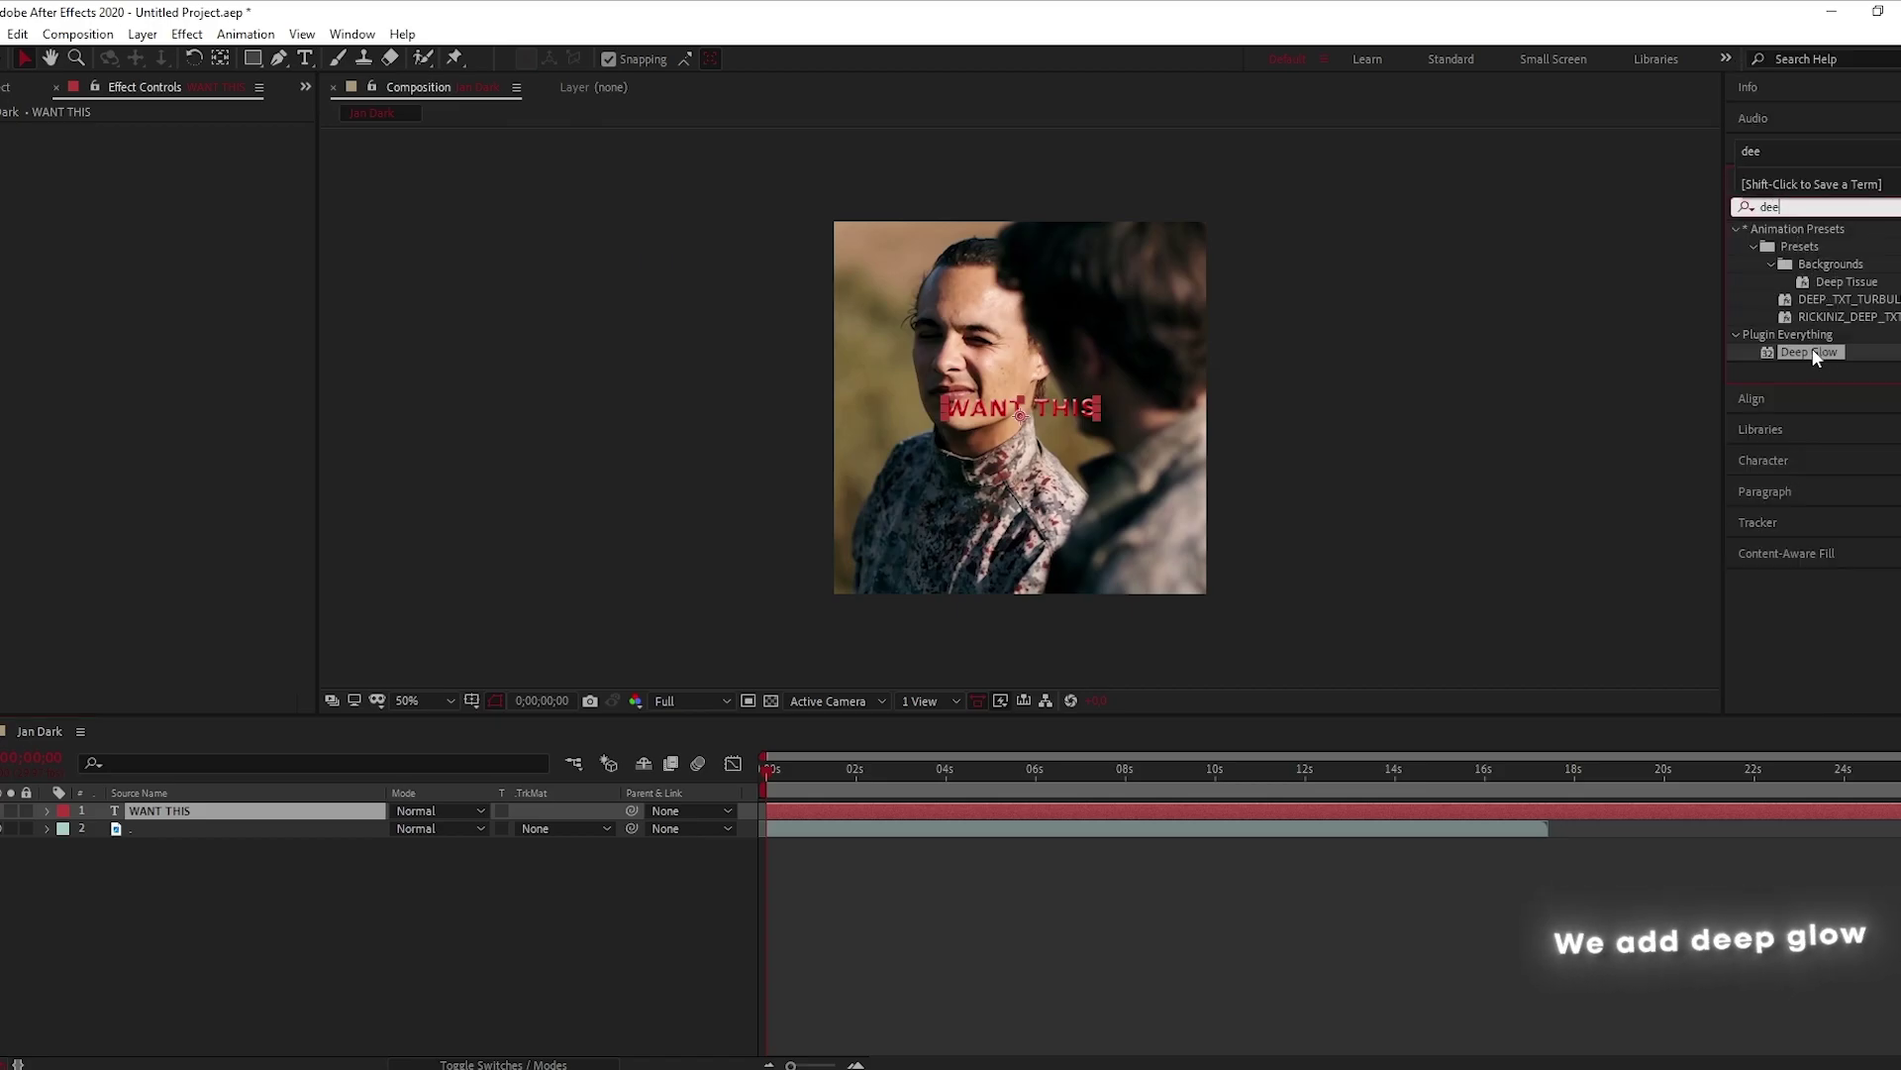
pyautogui.moveTo(1828, 348); pyautogui.dragTo(822, 816)
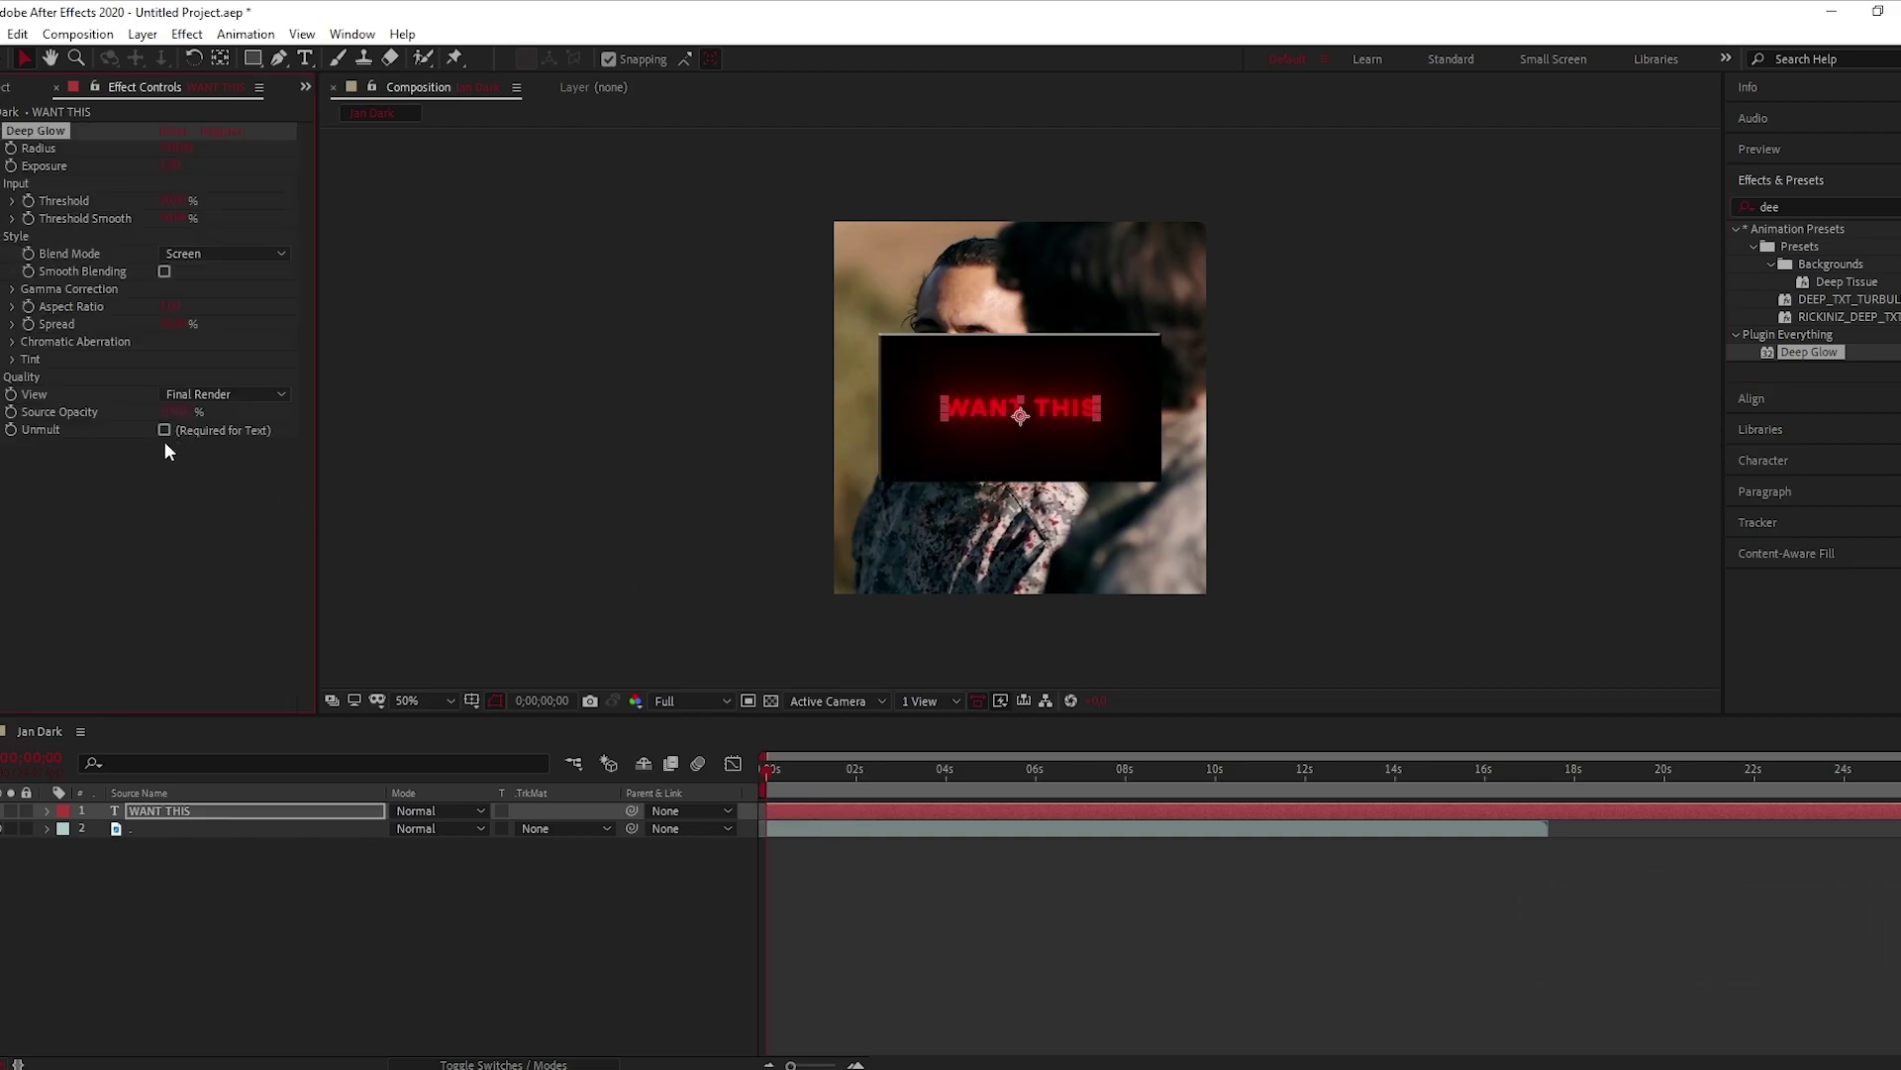
pyautogui.click(164, 431)
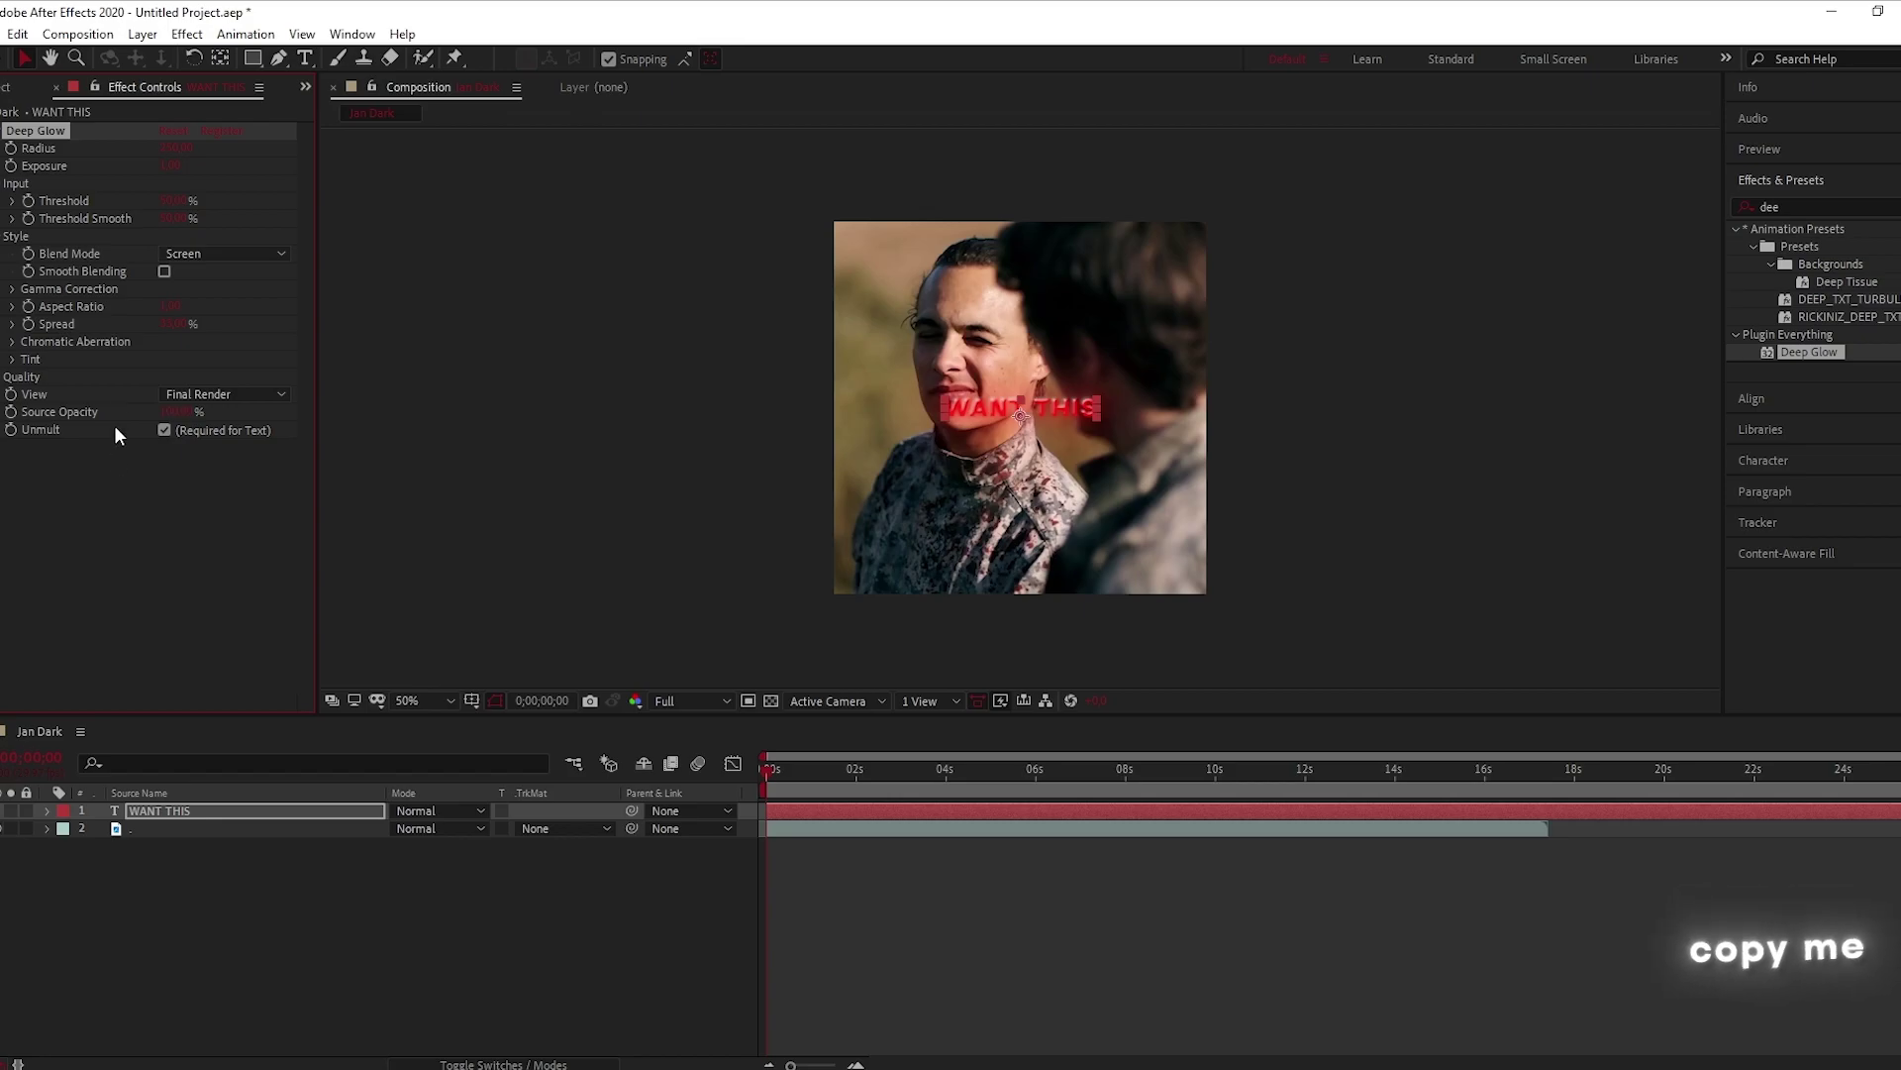
# Review the Deep Glow radius and set the effect's exposure to 0.6
pyautogui.click(173, 149)
pyautogui.click(178, 149)
pyautogui.click(172, 166)
pyautogui.click(173, 166)
pyautogui.write('0,6')
pyautogui.press('Return')
# Set both the Threshold and the Threshold Smooth of Deep Glow to 0%
pyautogui.click(172, 200)
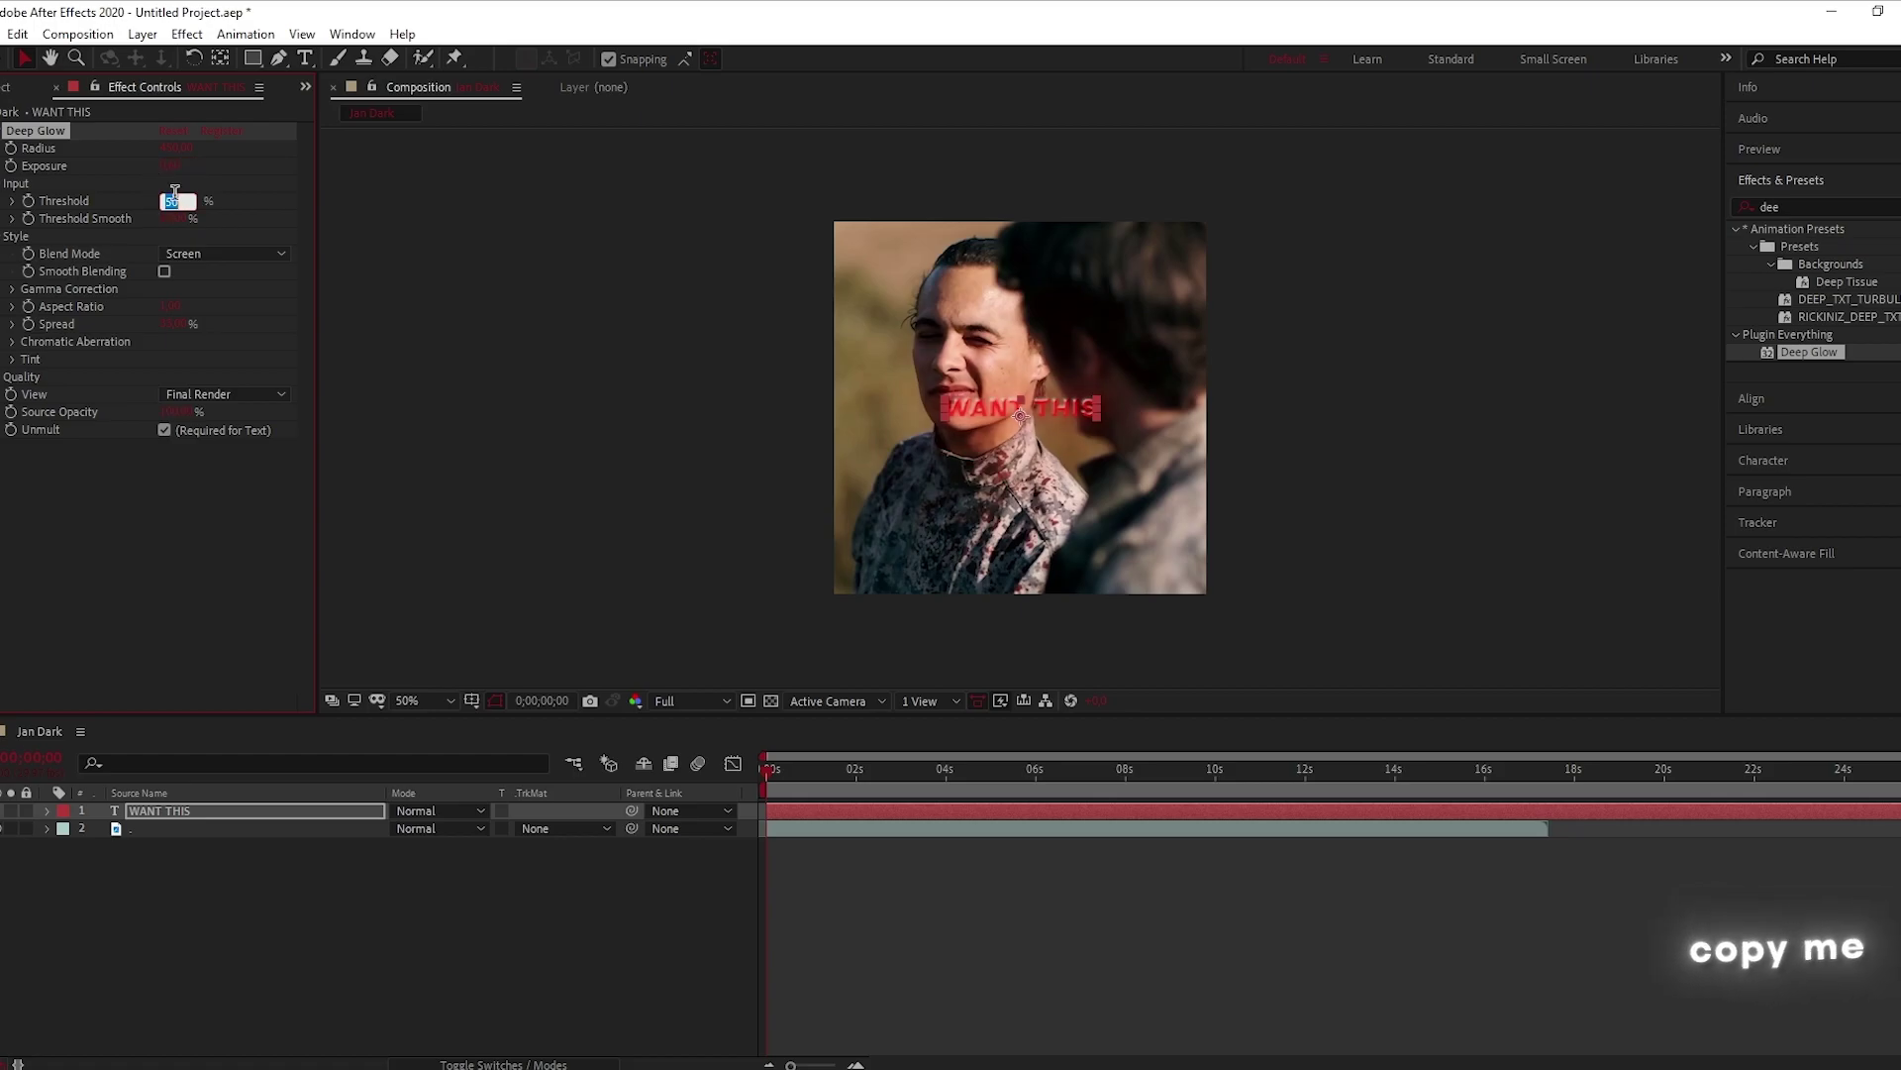
pyautogui.write('0')
pyautogui.press('Return')
pyautogui.click(173, 218)
pyautogui.write('0')
pyautogui.press('Return')
# Find the Perspective Drop Shadow effect and apply it to the WANT THIS text layer
pyautogui.click(1809, 206)
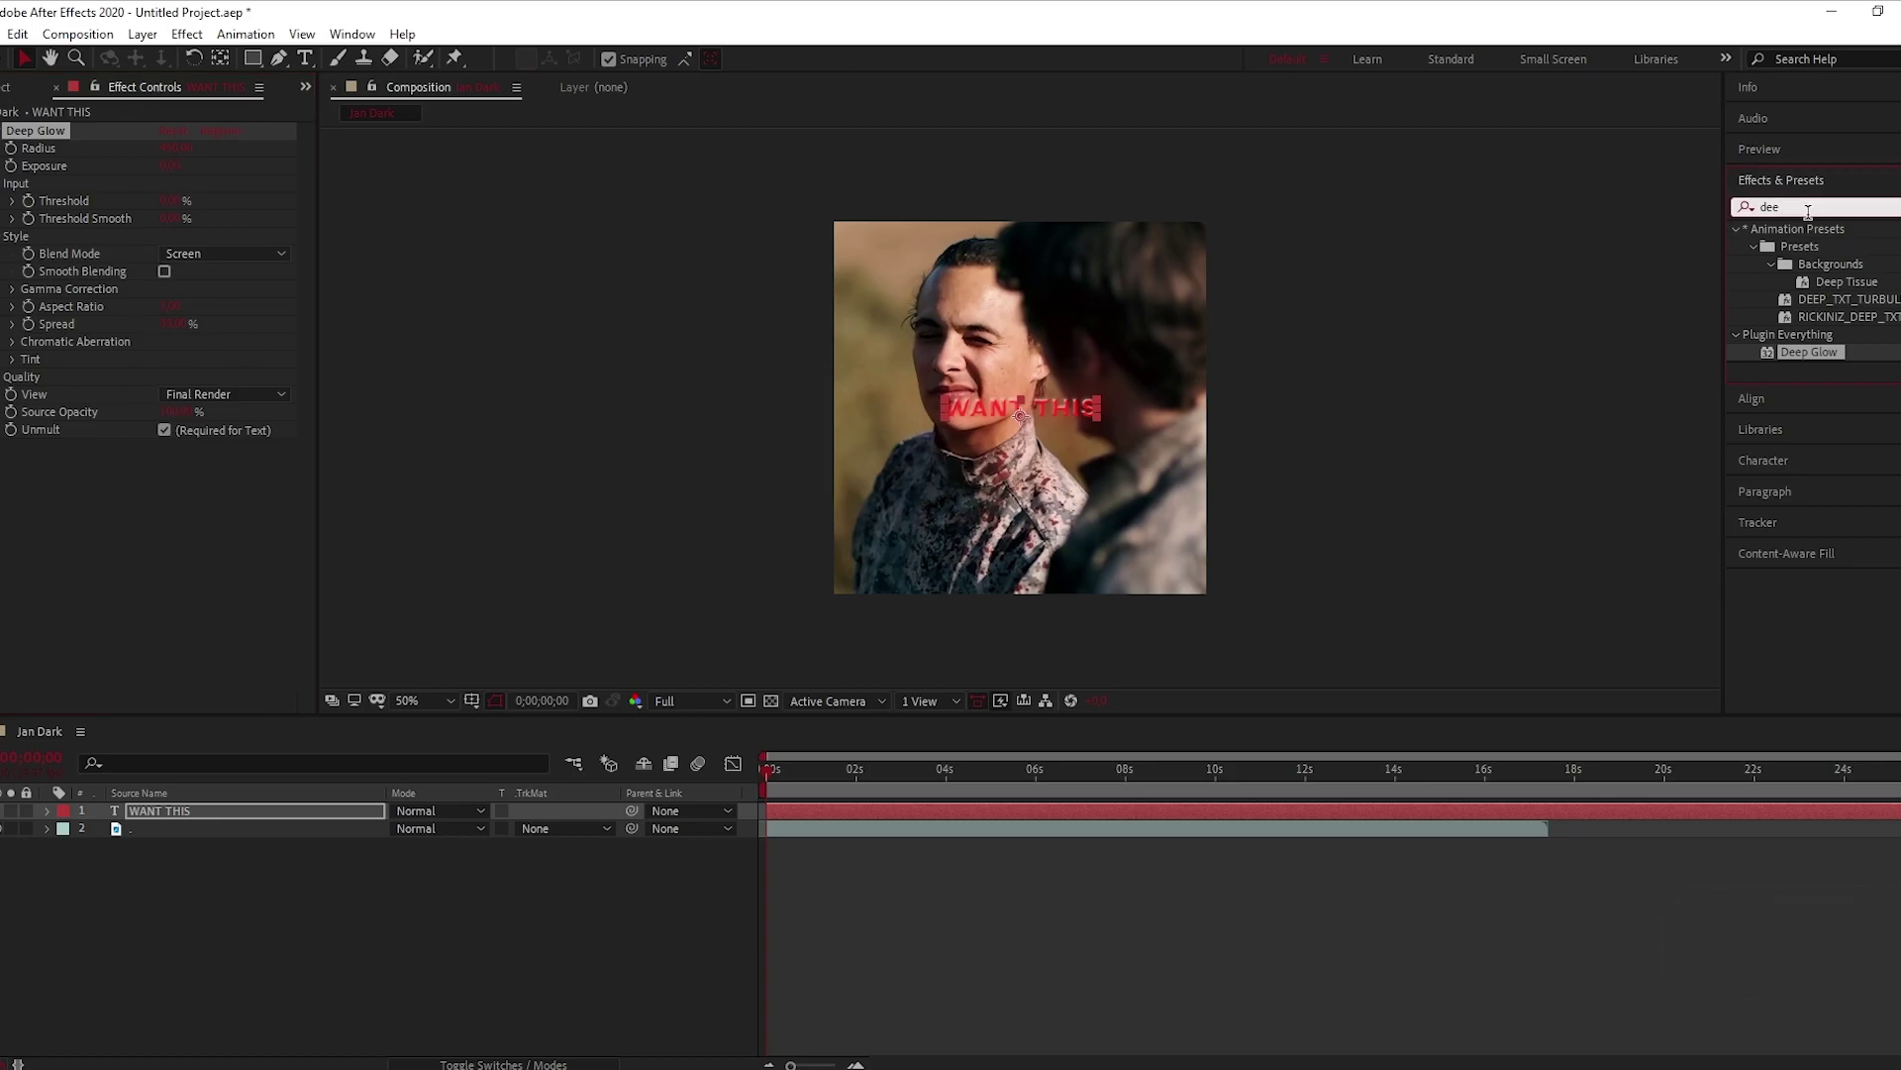
pyautogui.press('BackSpace')
pyautogui.press('BackSpace')
pyautogui.press('BackSpace')
pyautogui.write('drop')
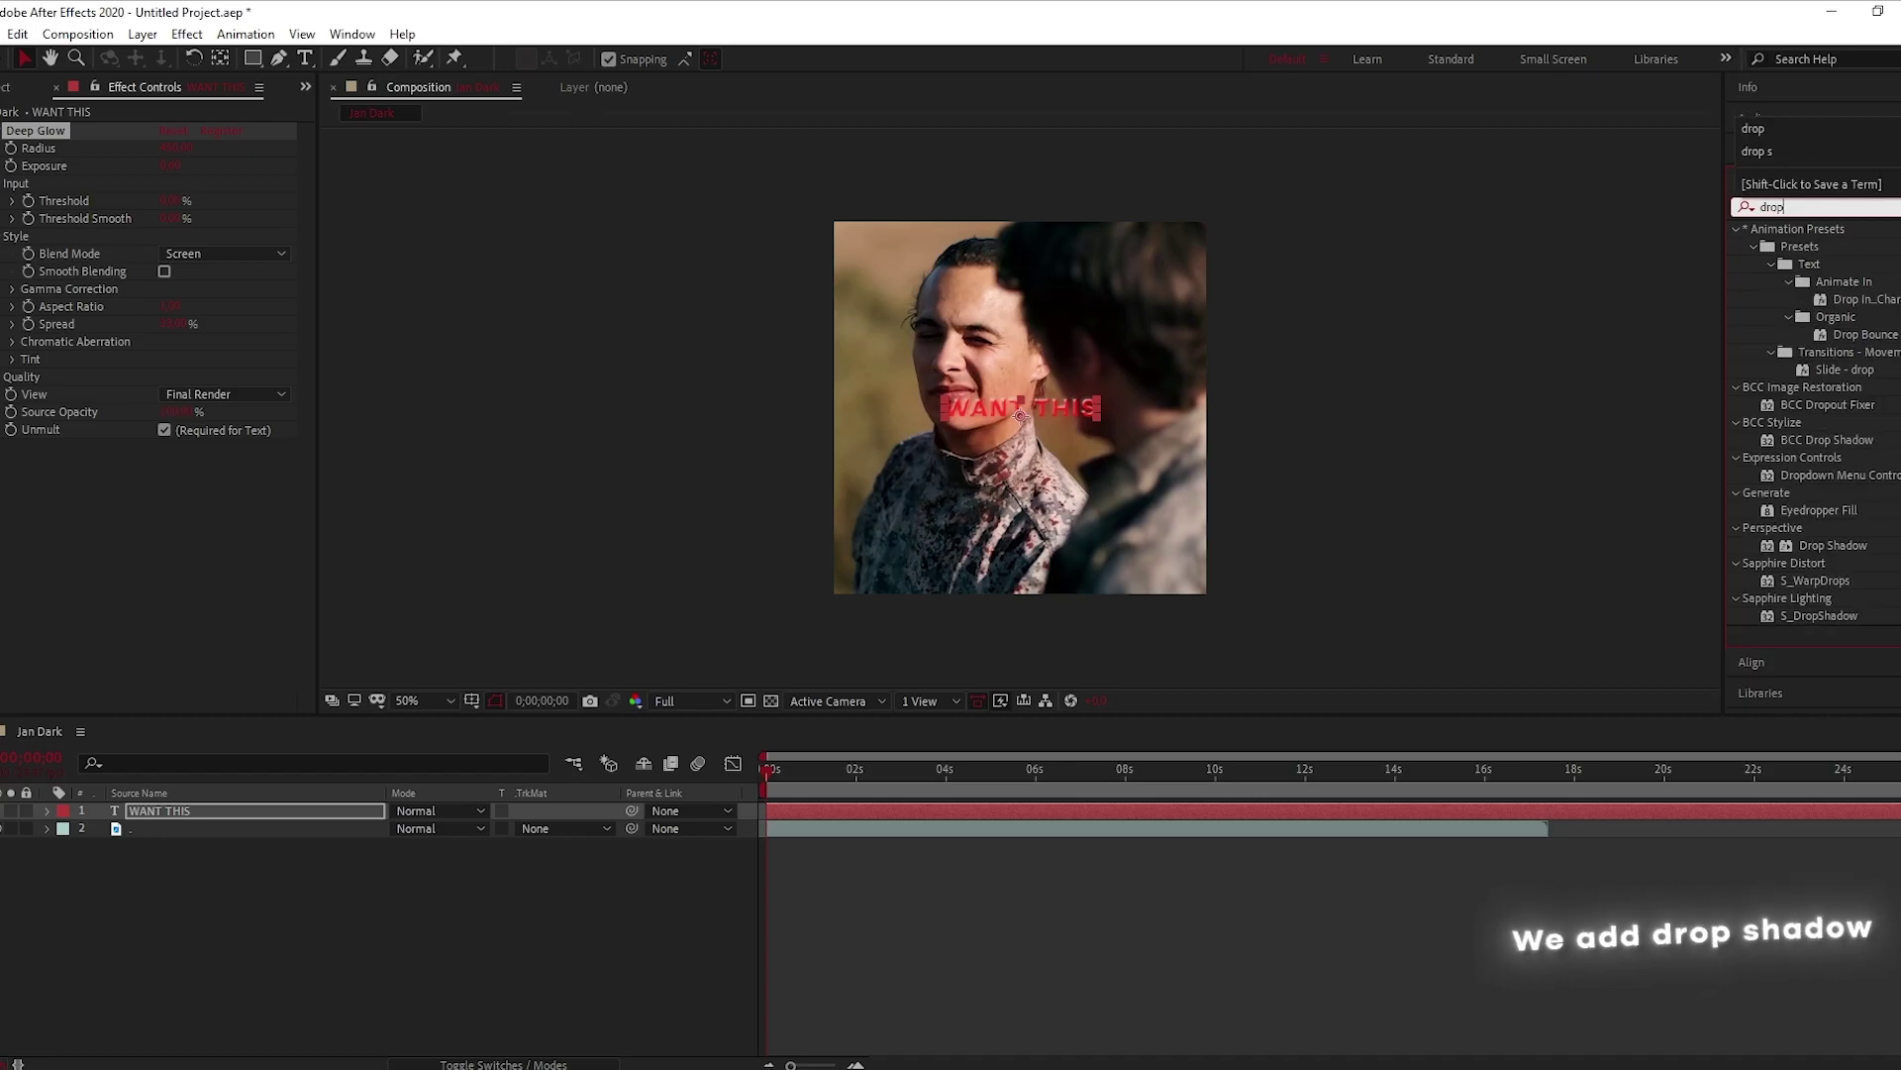
pyautogui.write(' sg-h')
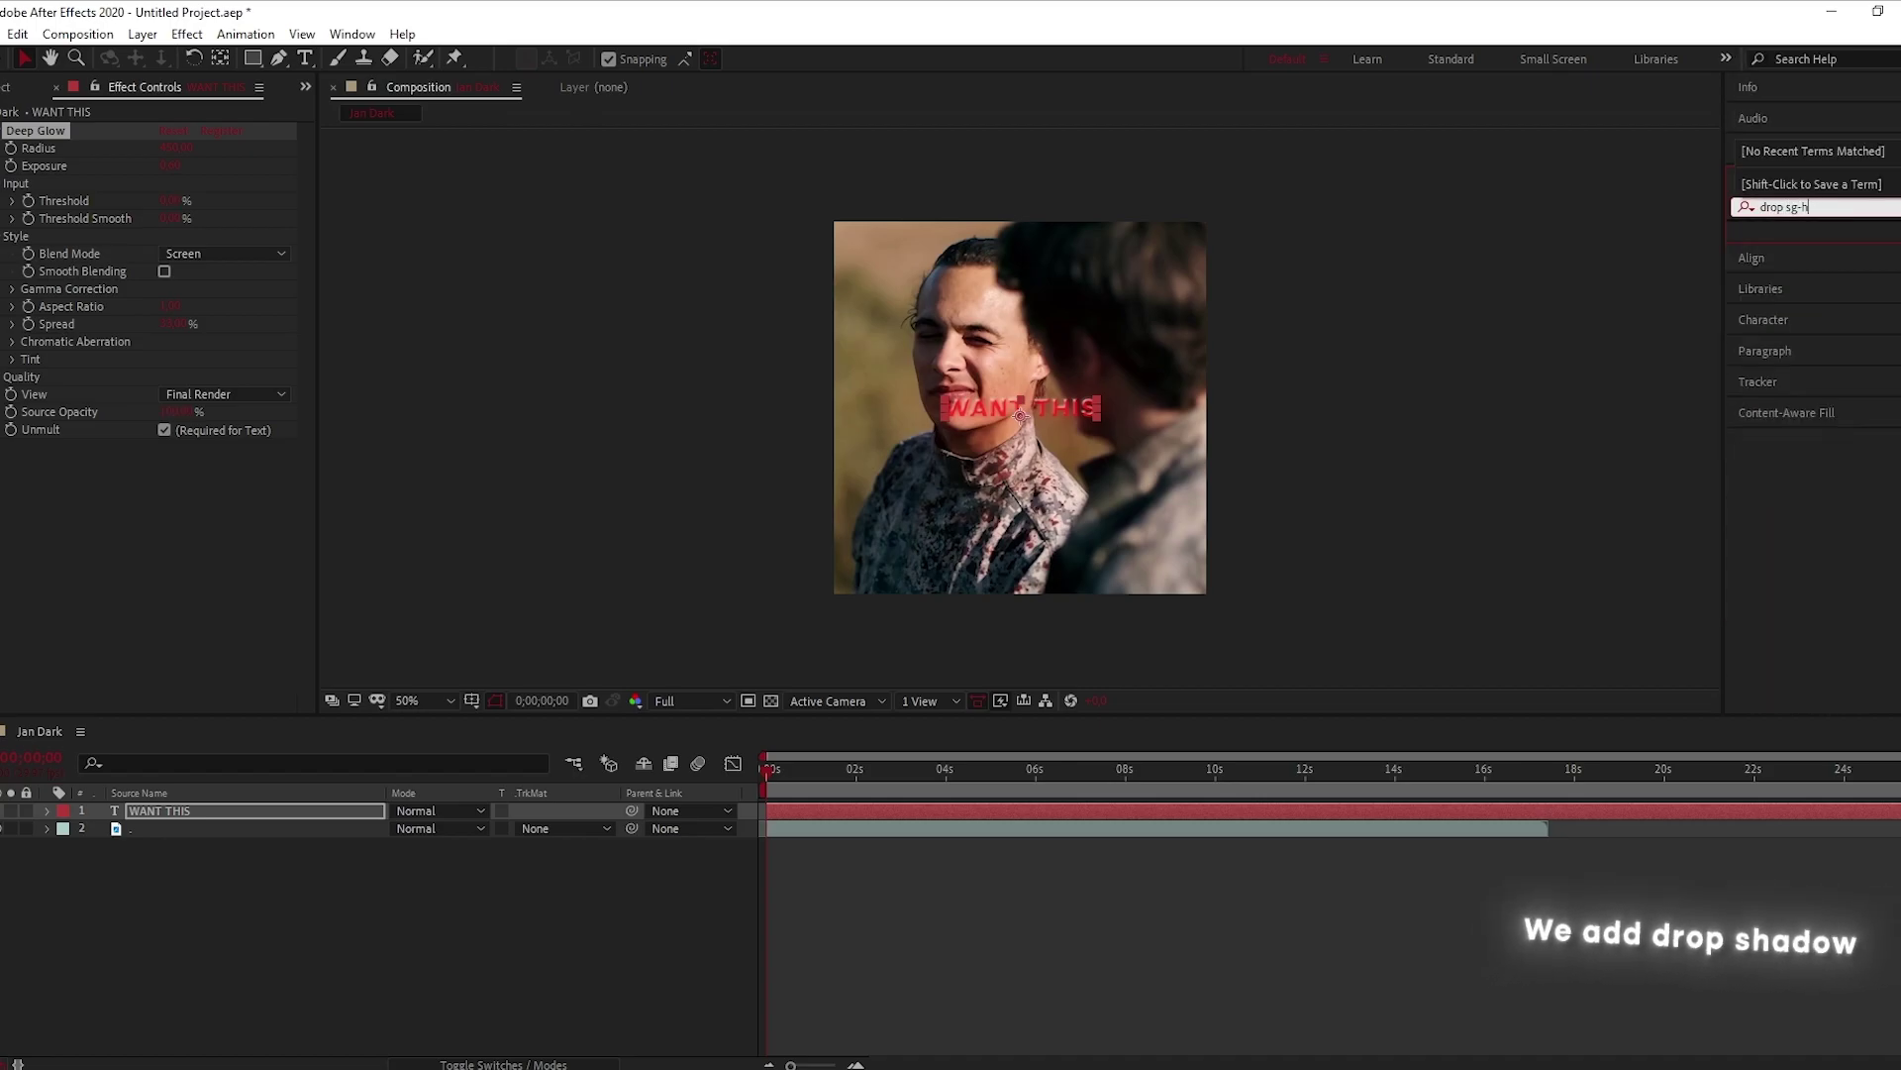
pyautogui.press('BackSpace')
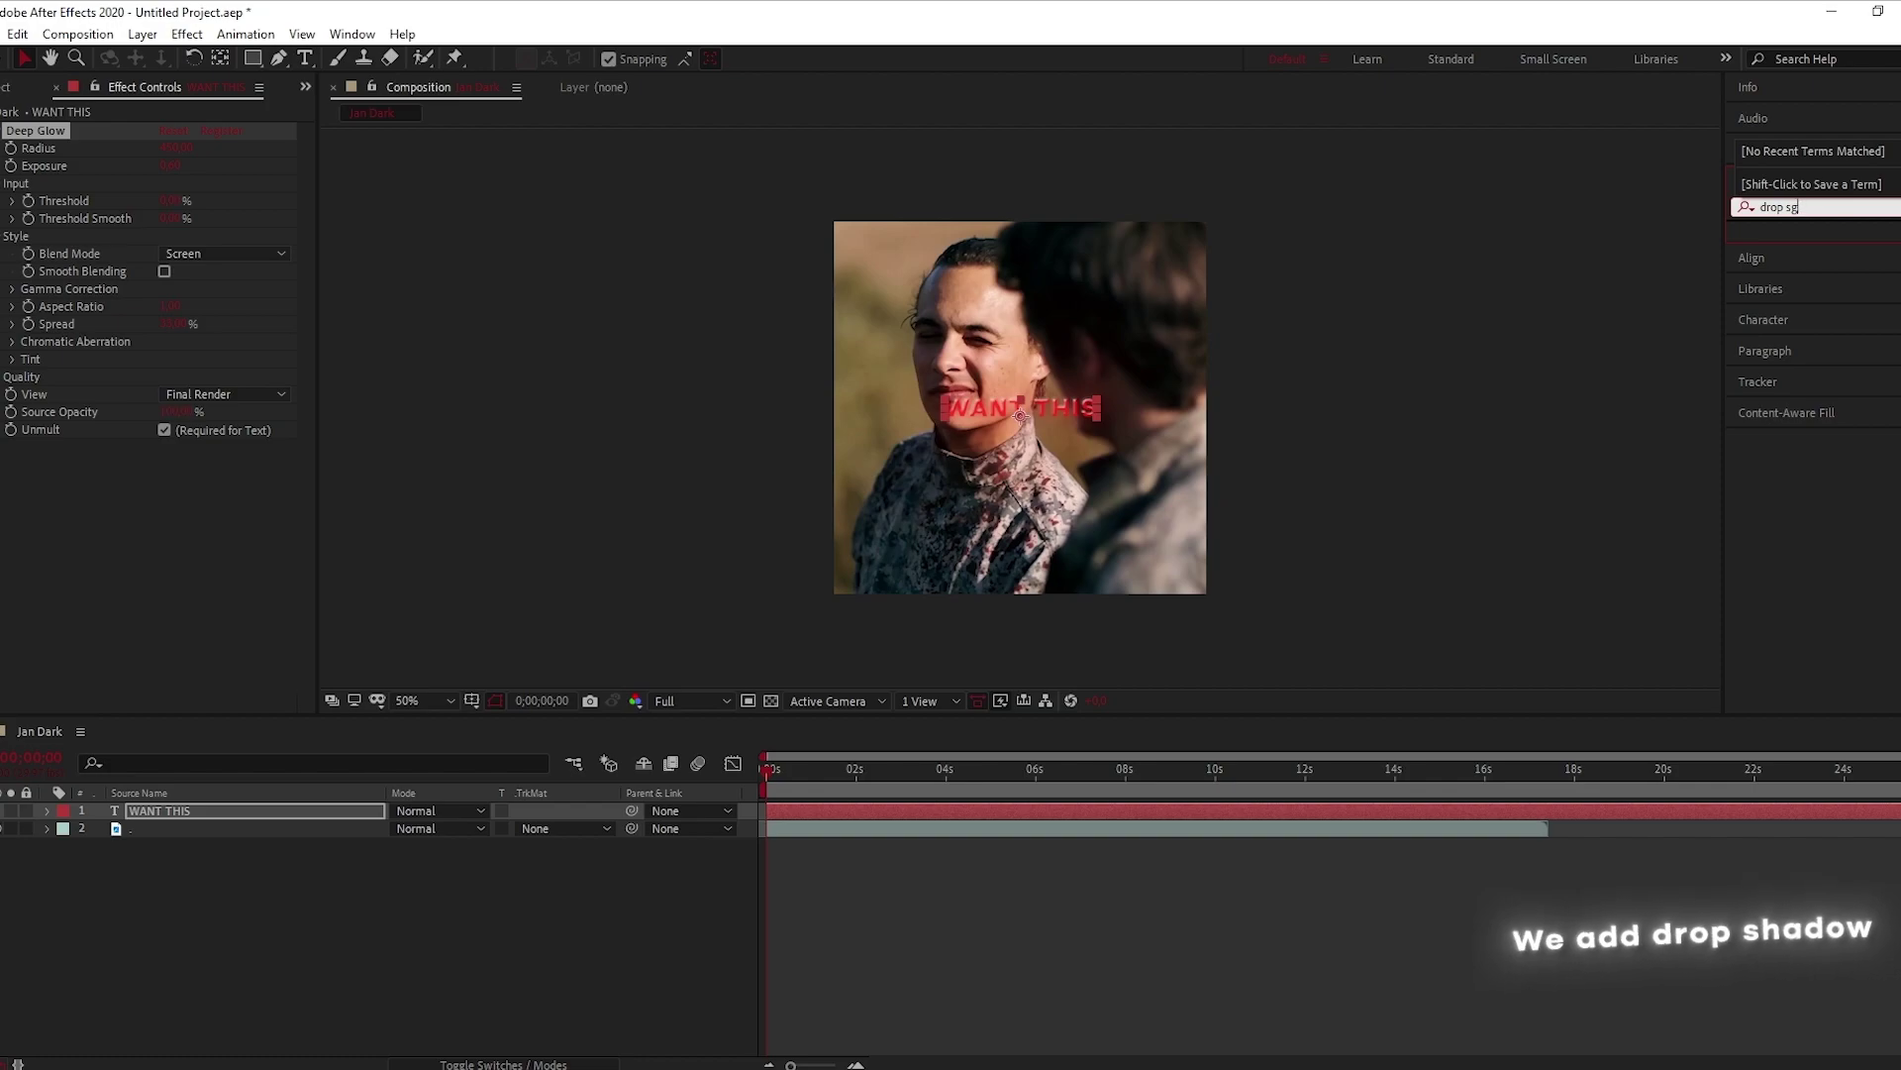
pyautogui.write('ha')
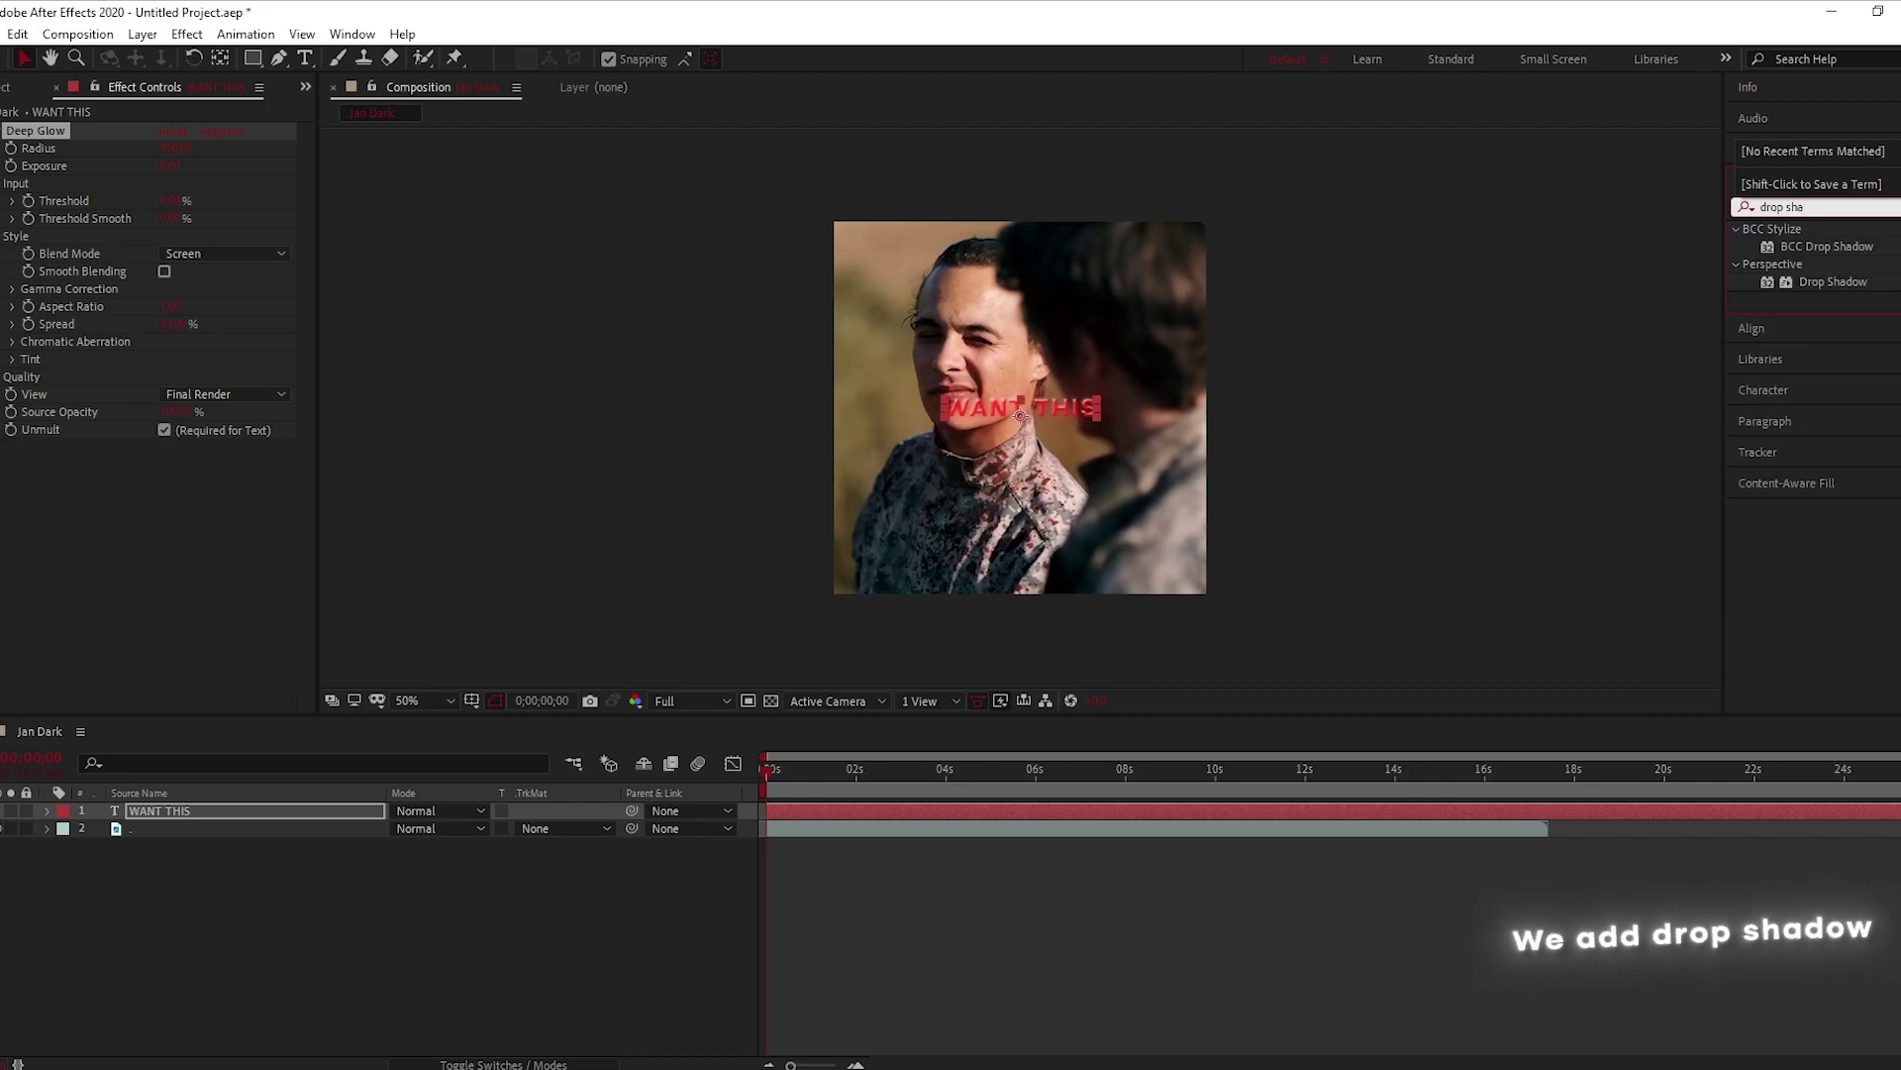
pyautogui.click(1824, 277)
pyautogui.moveTo(1845, 277); pyautogui.dragTo(830, 811)
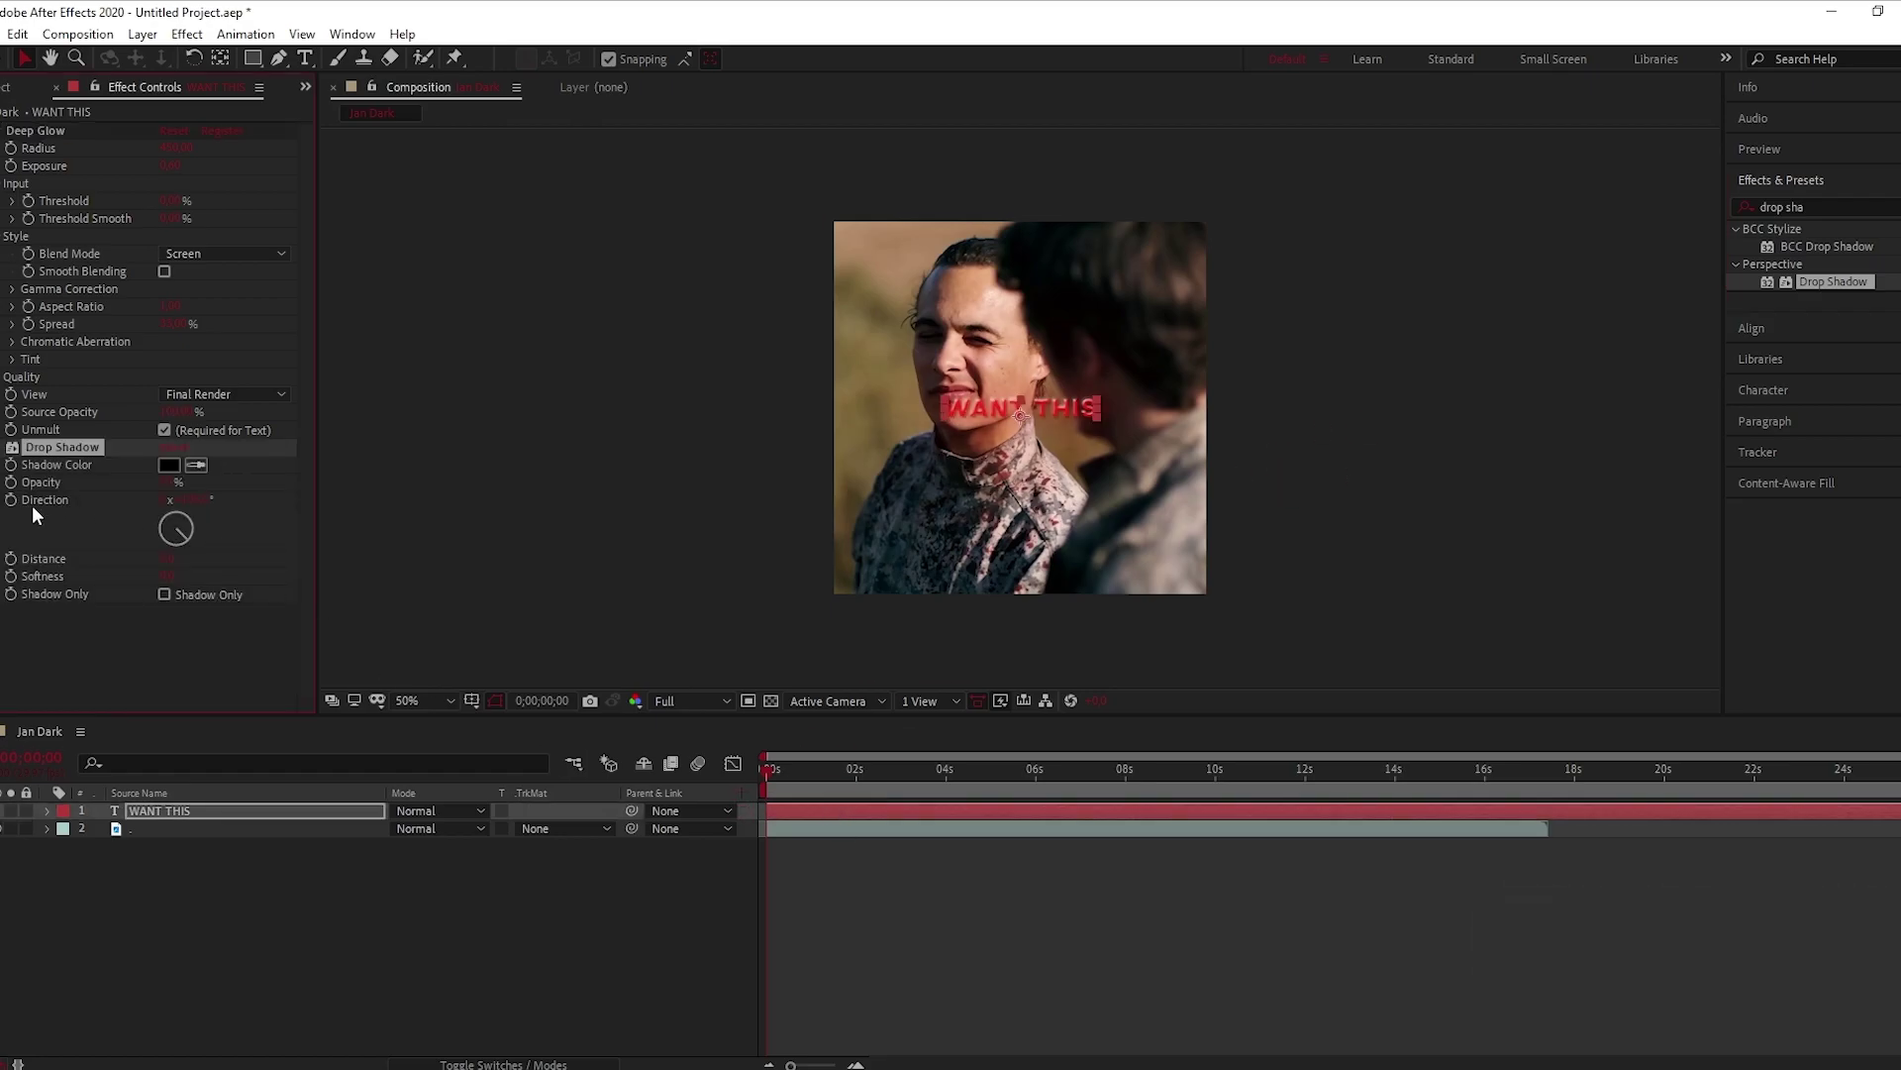
# Set the Drop Shadow distance to 5 and deselect the text layer
pyautogui.click(169, 559)
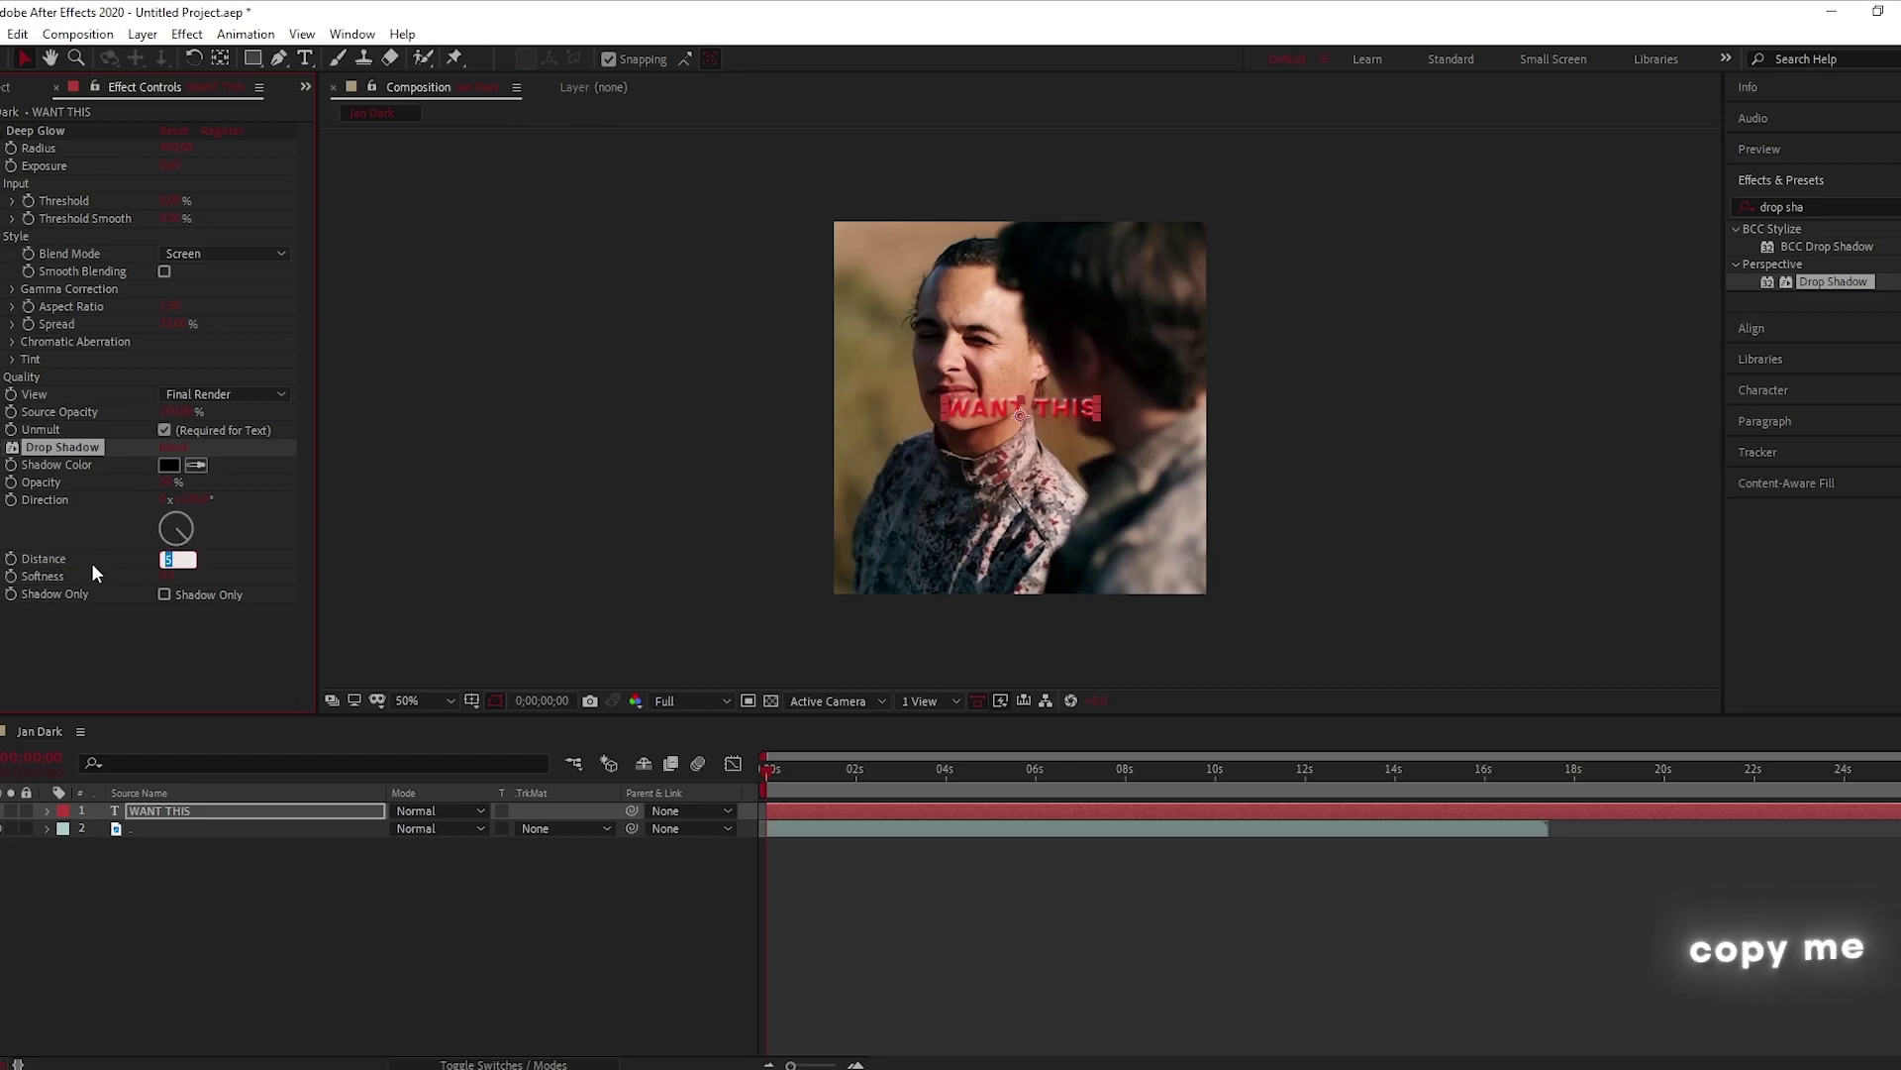
pyautogui.write('5')
pyautogui.press('Return')
pyautogui.click(1361, 387)
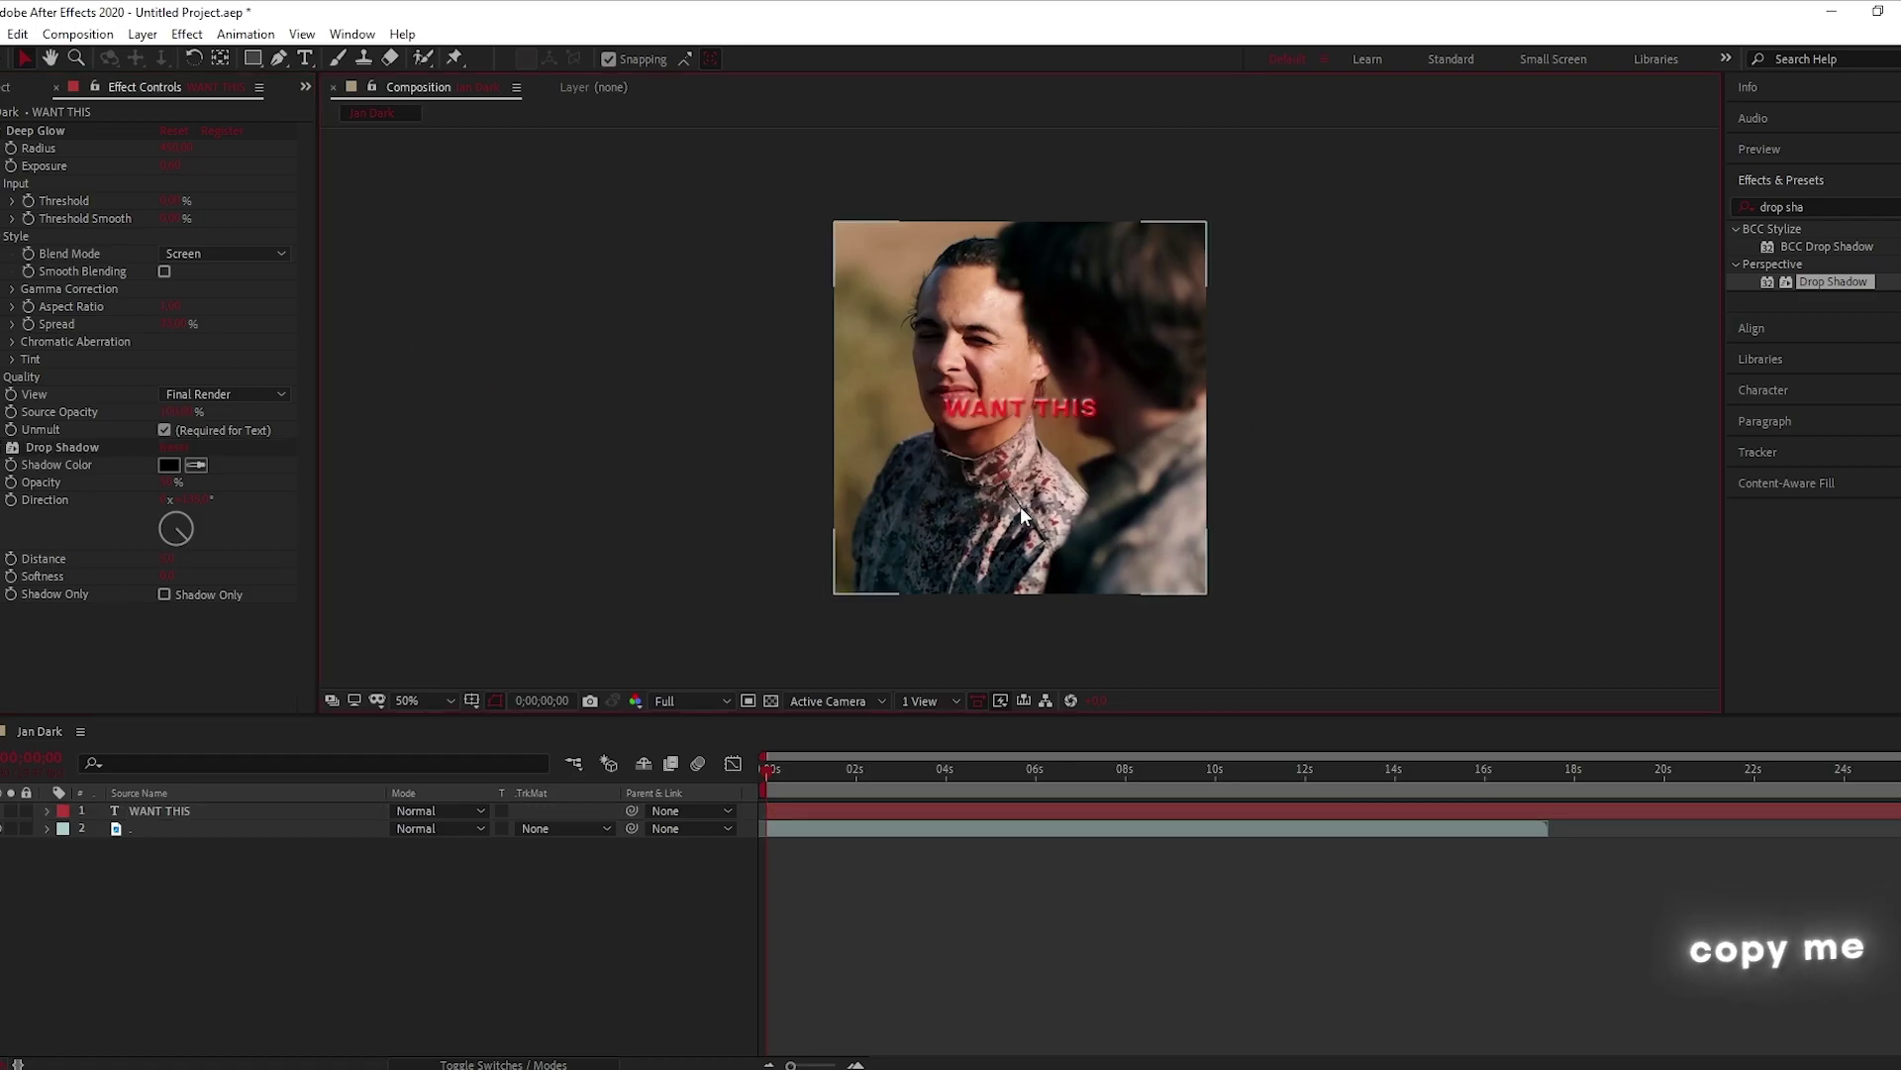
# Apply the Slow Fade On text animation preset to the WANT THIS layer at the start of the timeline
pyautogui.click(828, 812)
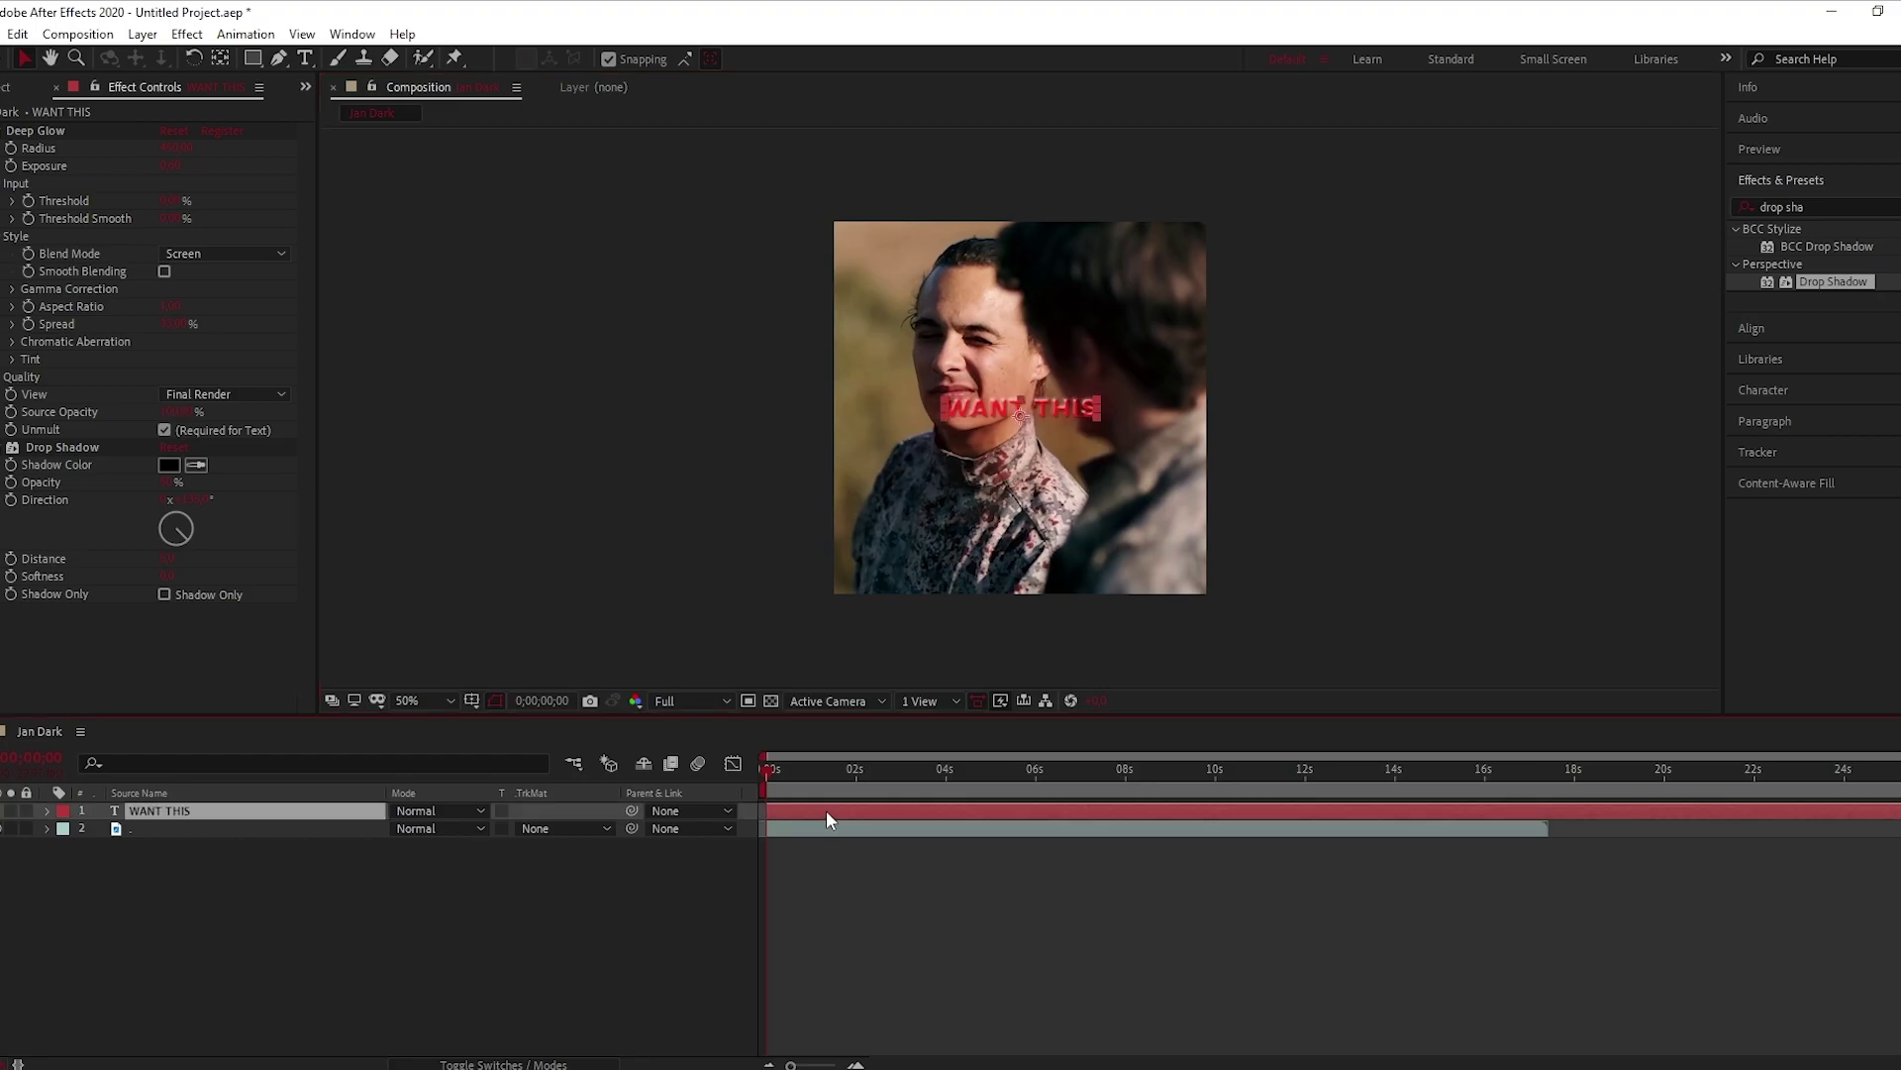
pyautogui.click(1823, 206)
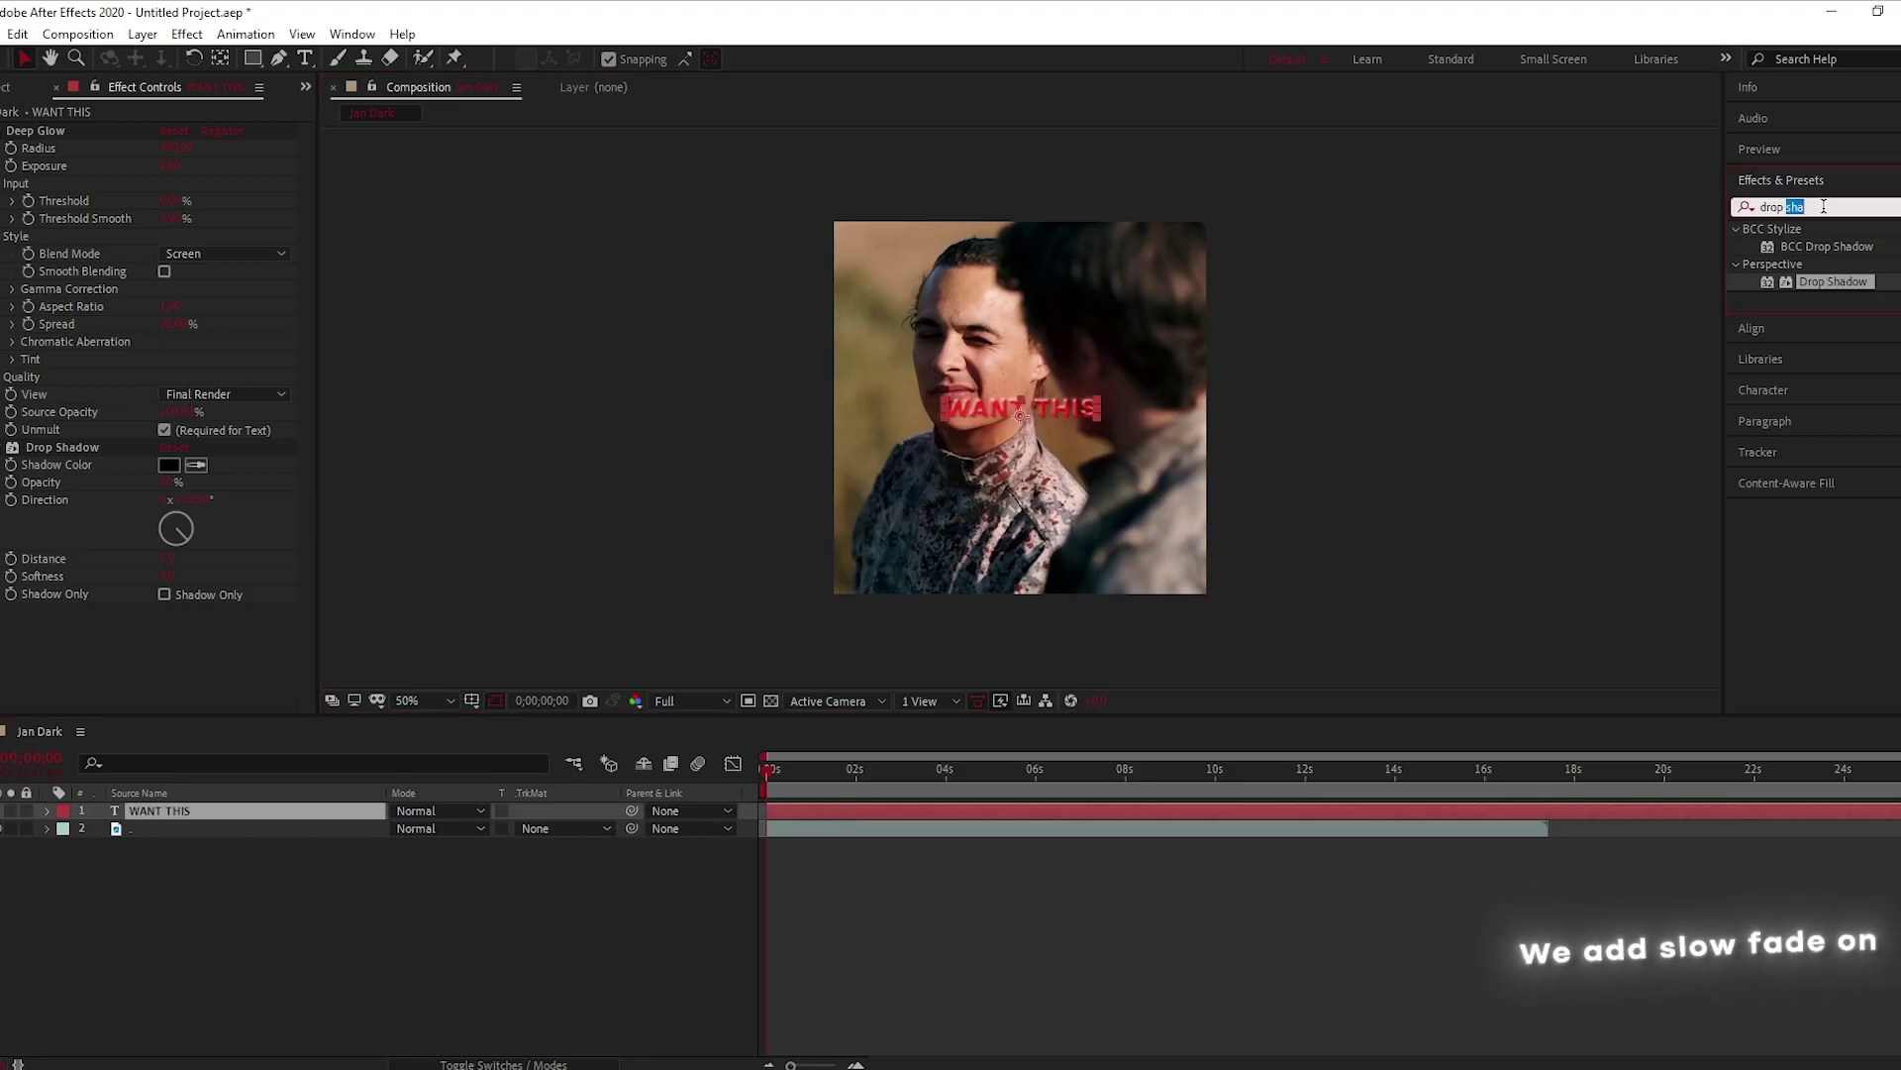
pyautogui.write('slow fade ')
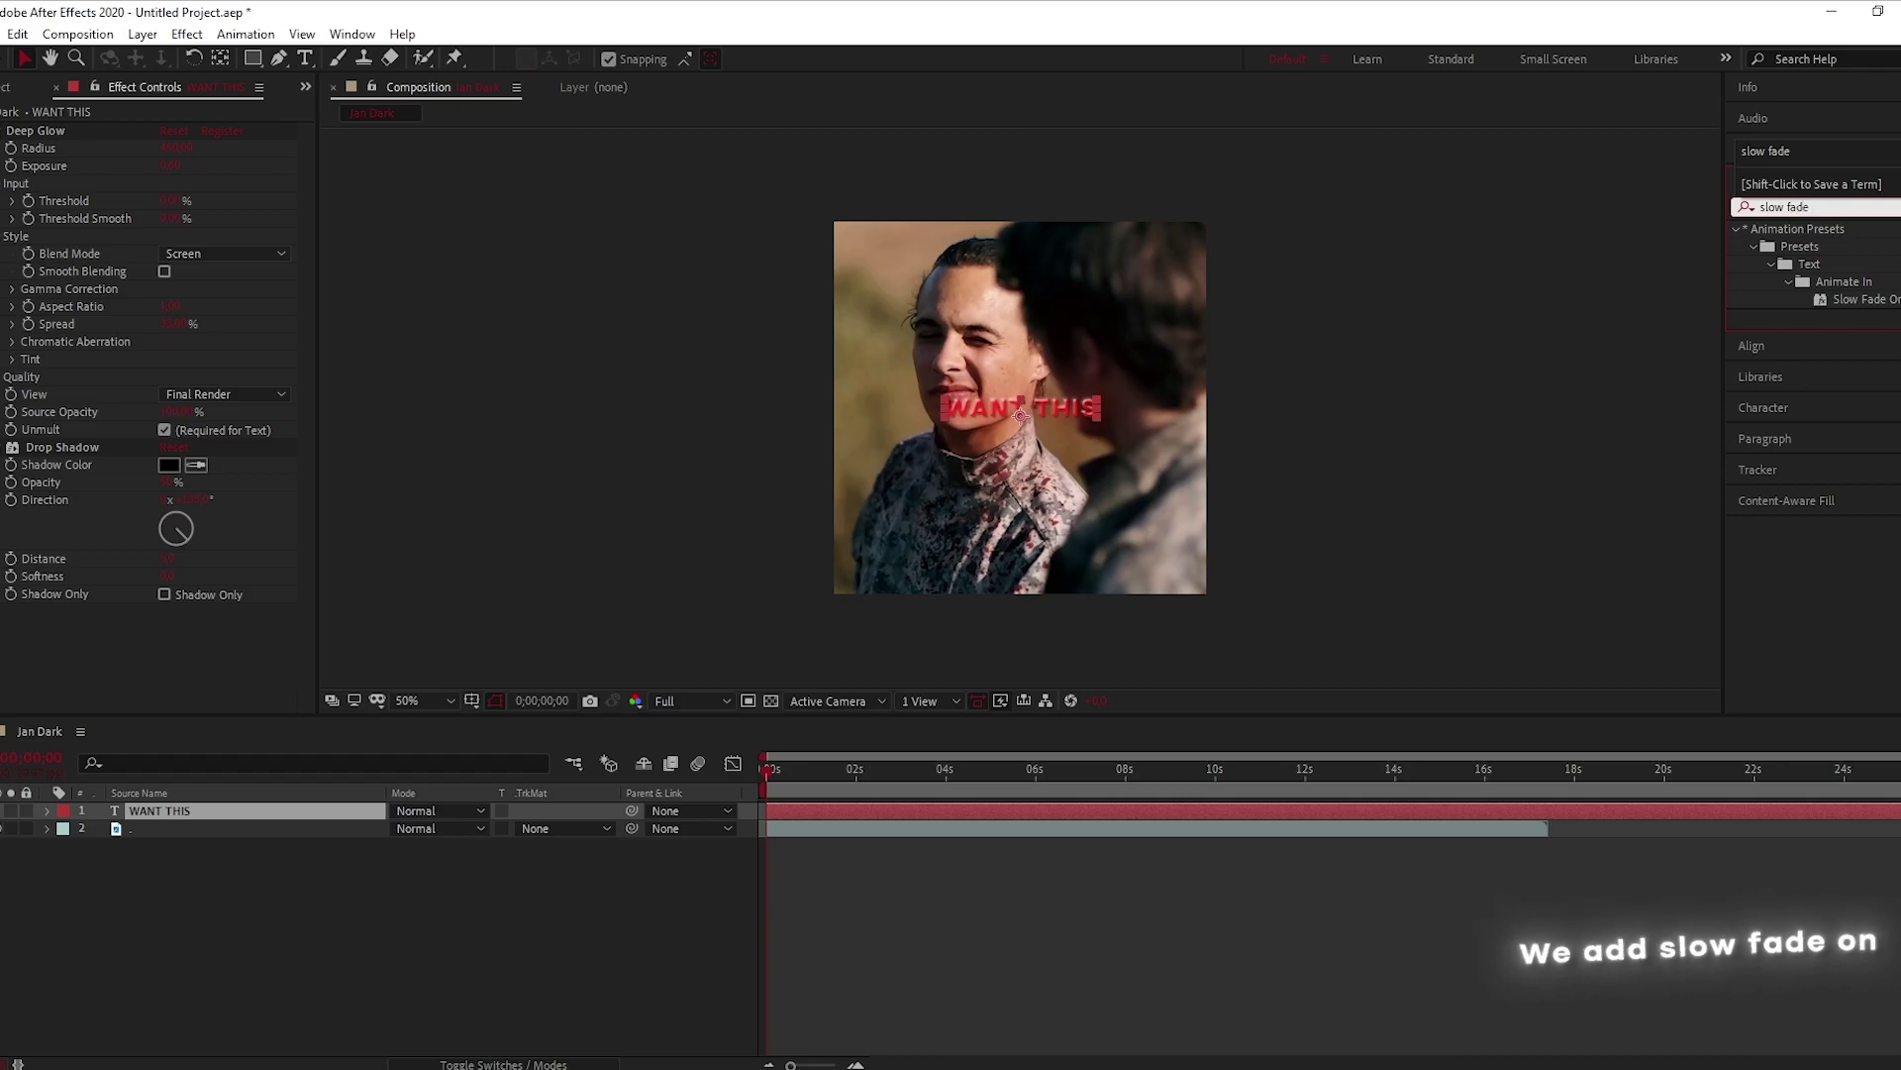
pyautogui.write('o')
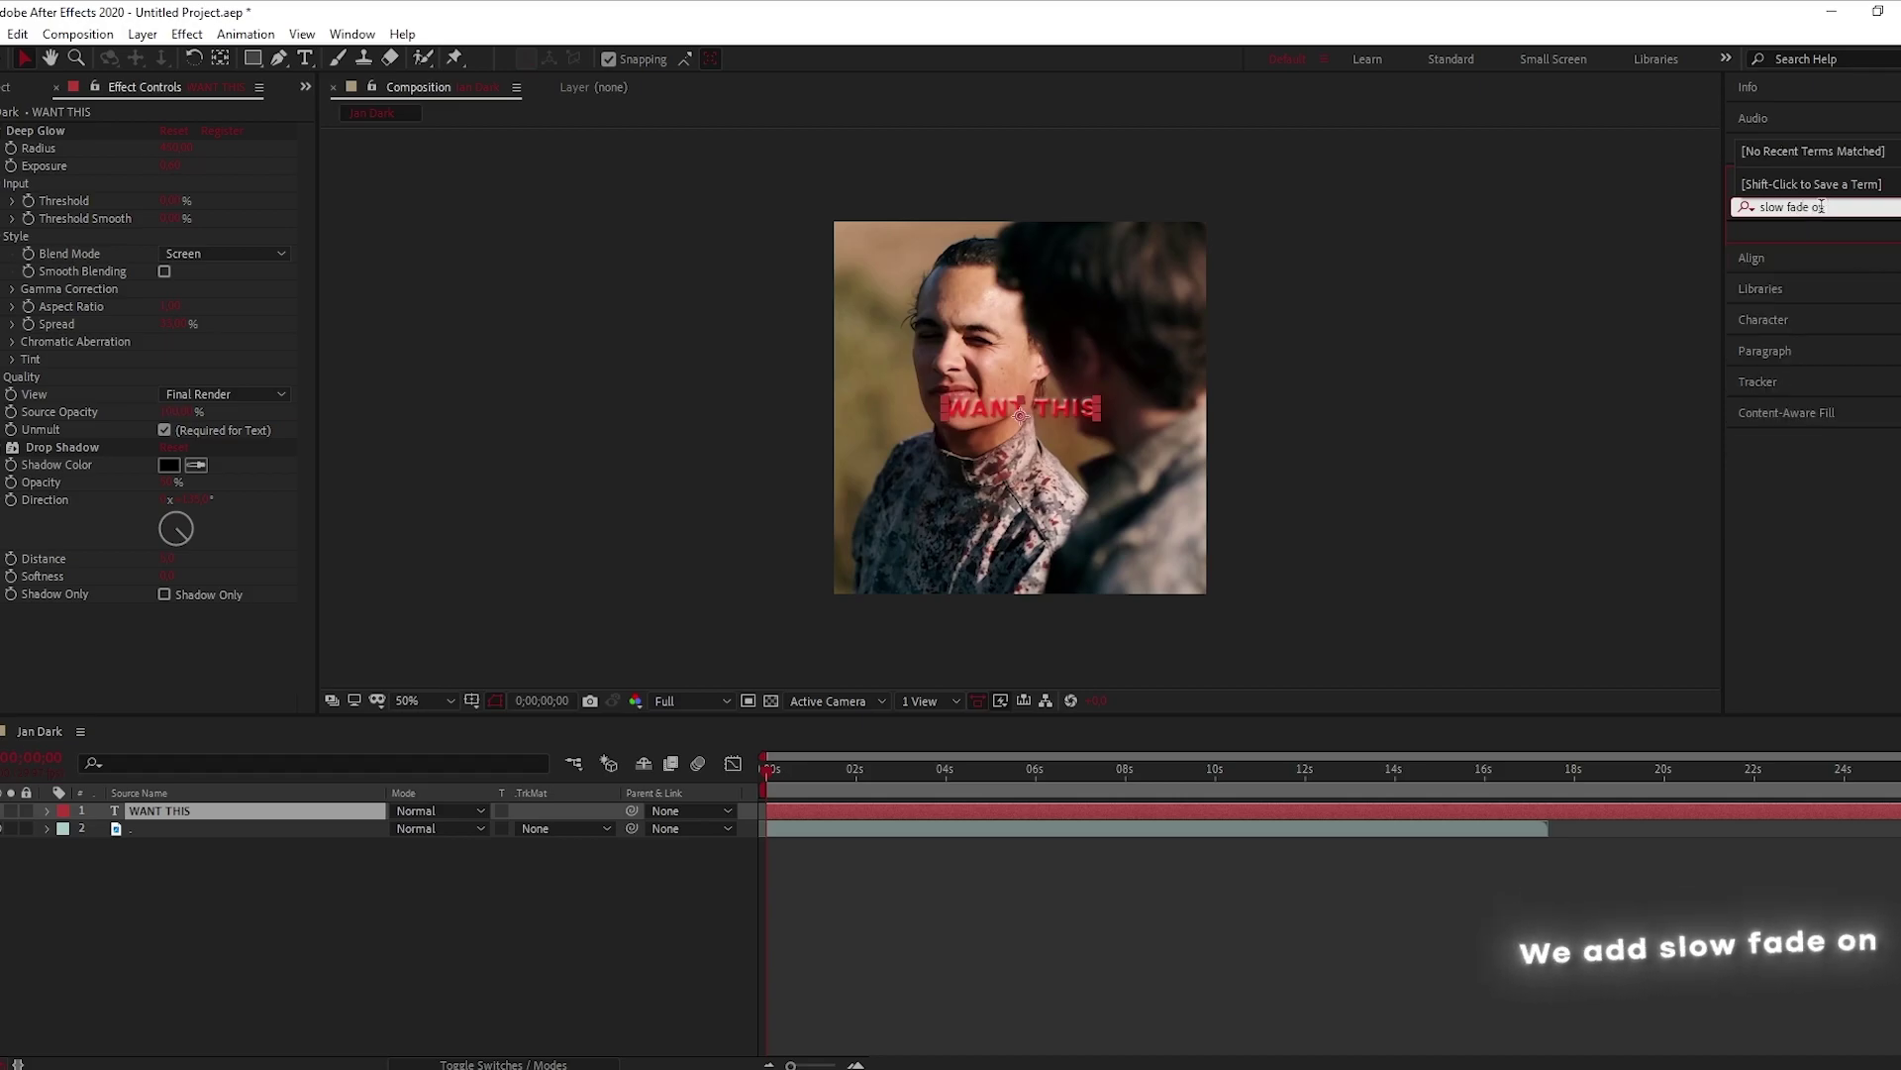
pyautogui.write('n')
pyautogui.click(1865, 300)
pyautogui.moveTo(1865, 306); pyautogui.dragTo(816, 811)
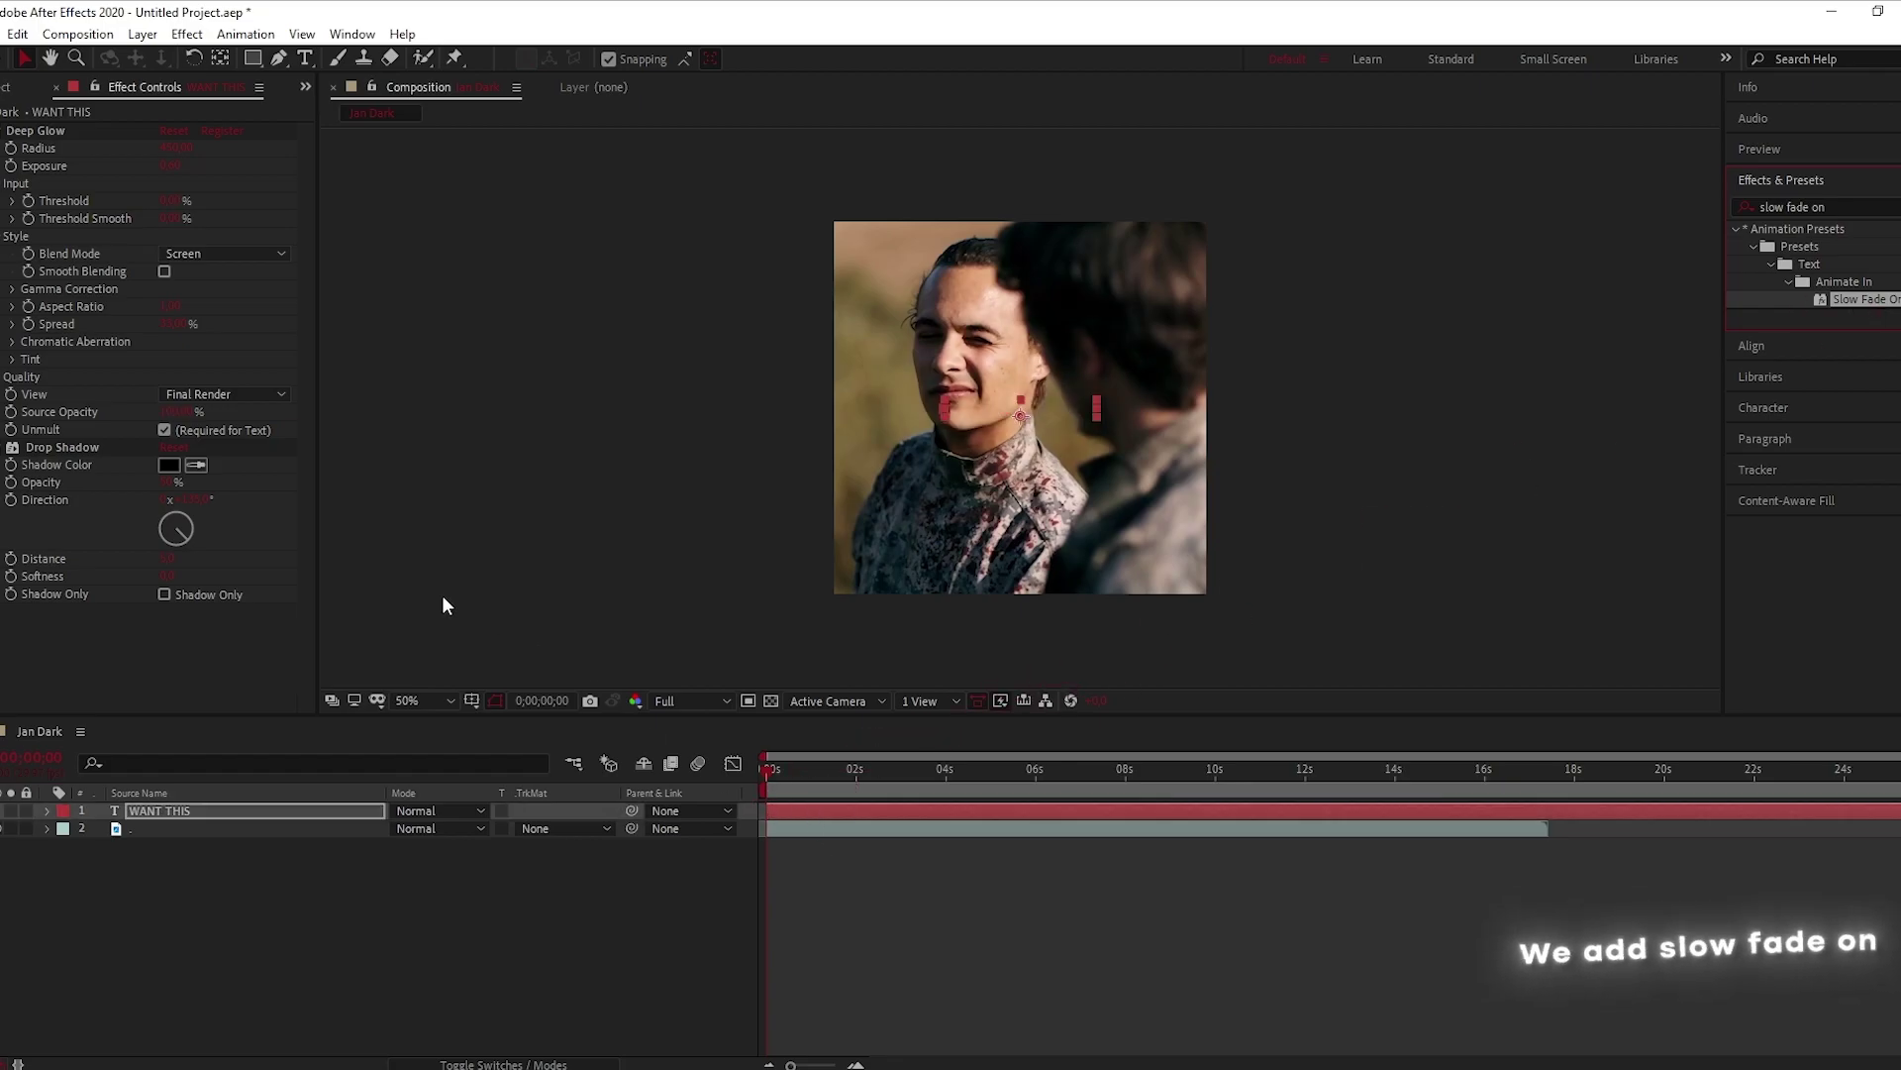
# Trim the WANT THIS text layer so it ends at 0;00;01;10 and return the playhead to the start
pyautogui.click(49, 811)
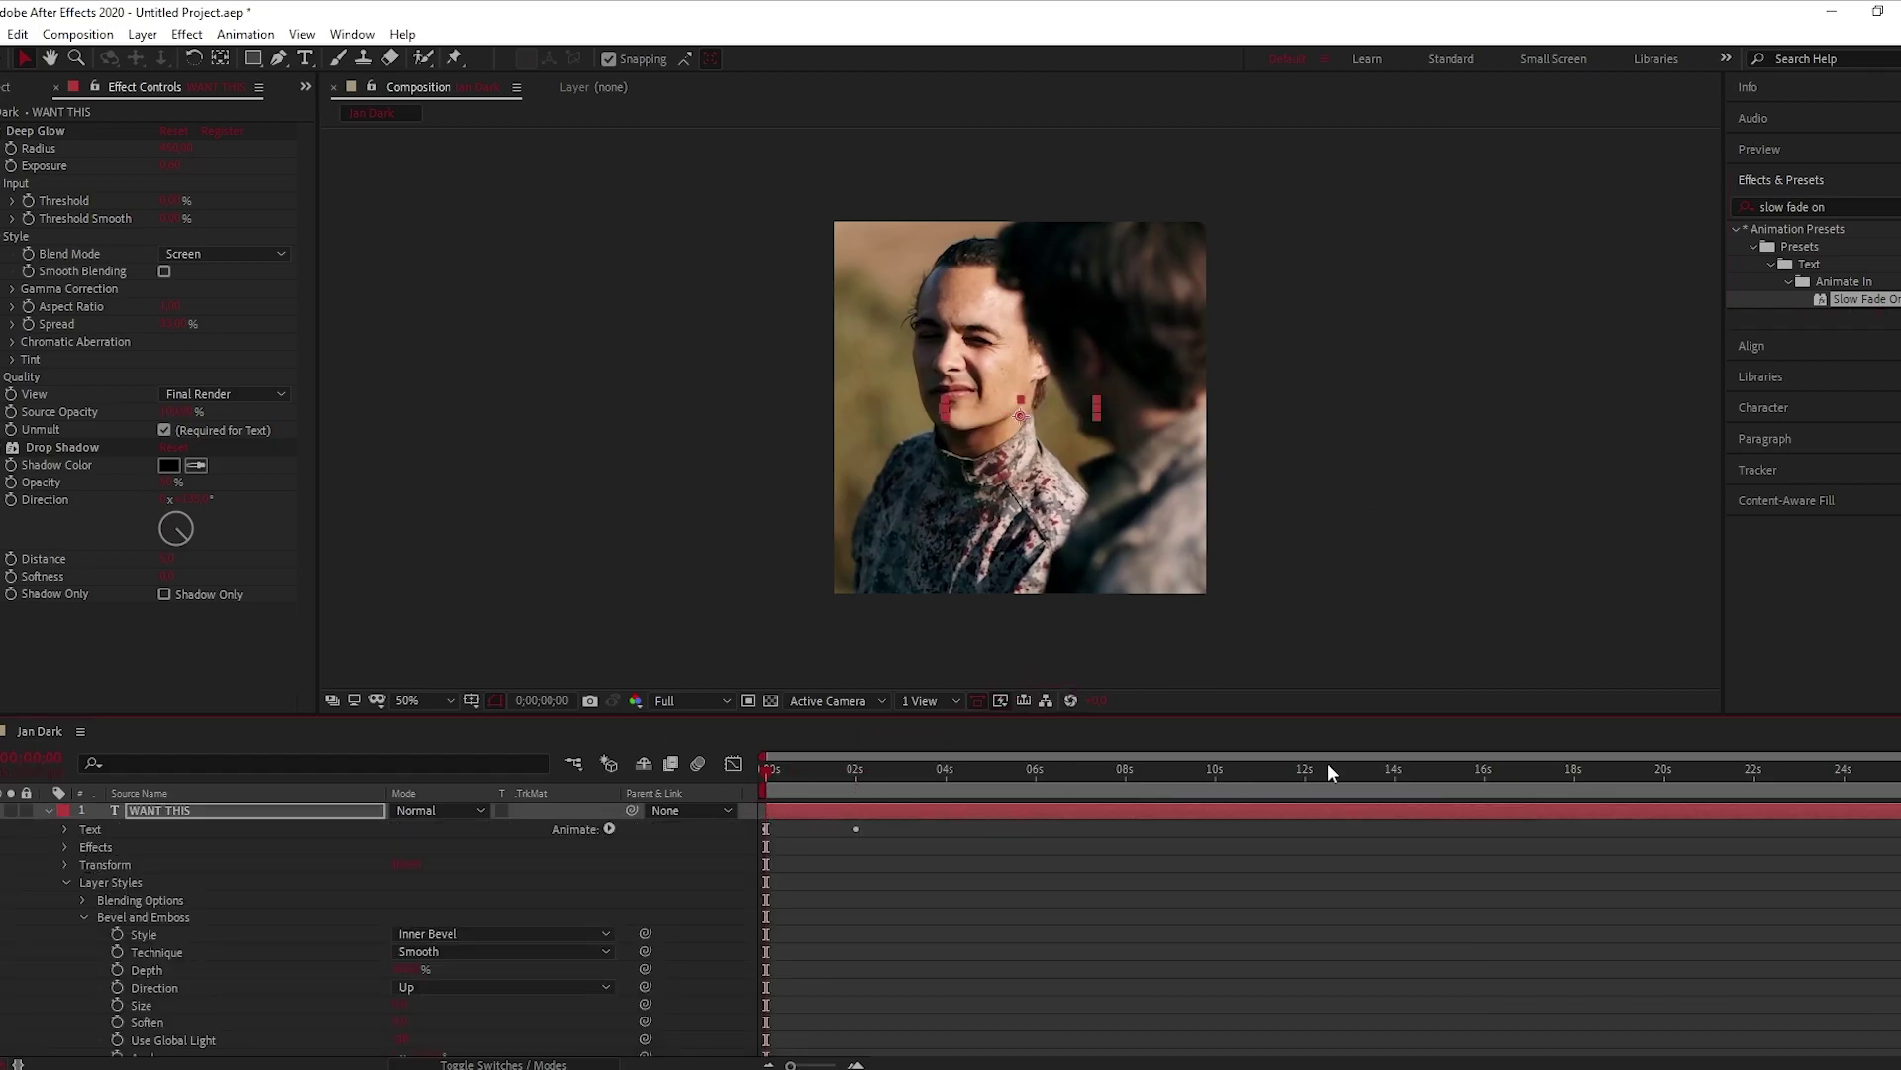
pyautogui.click(47, 810)
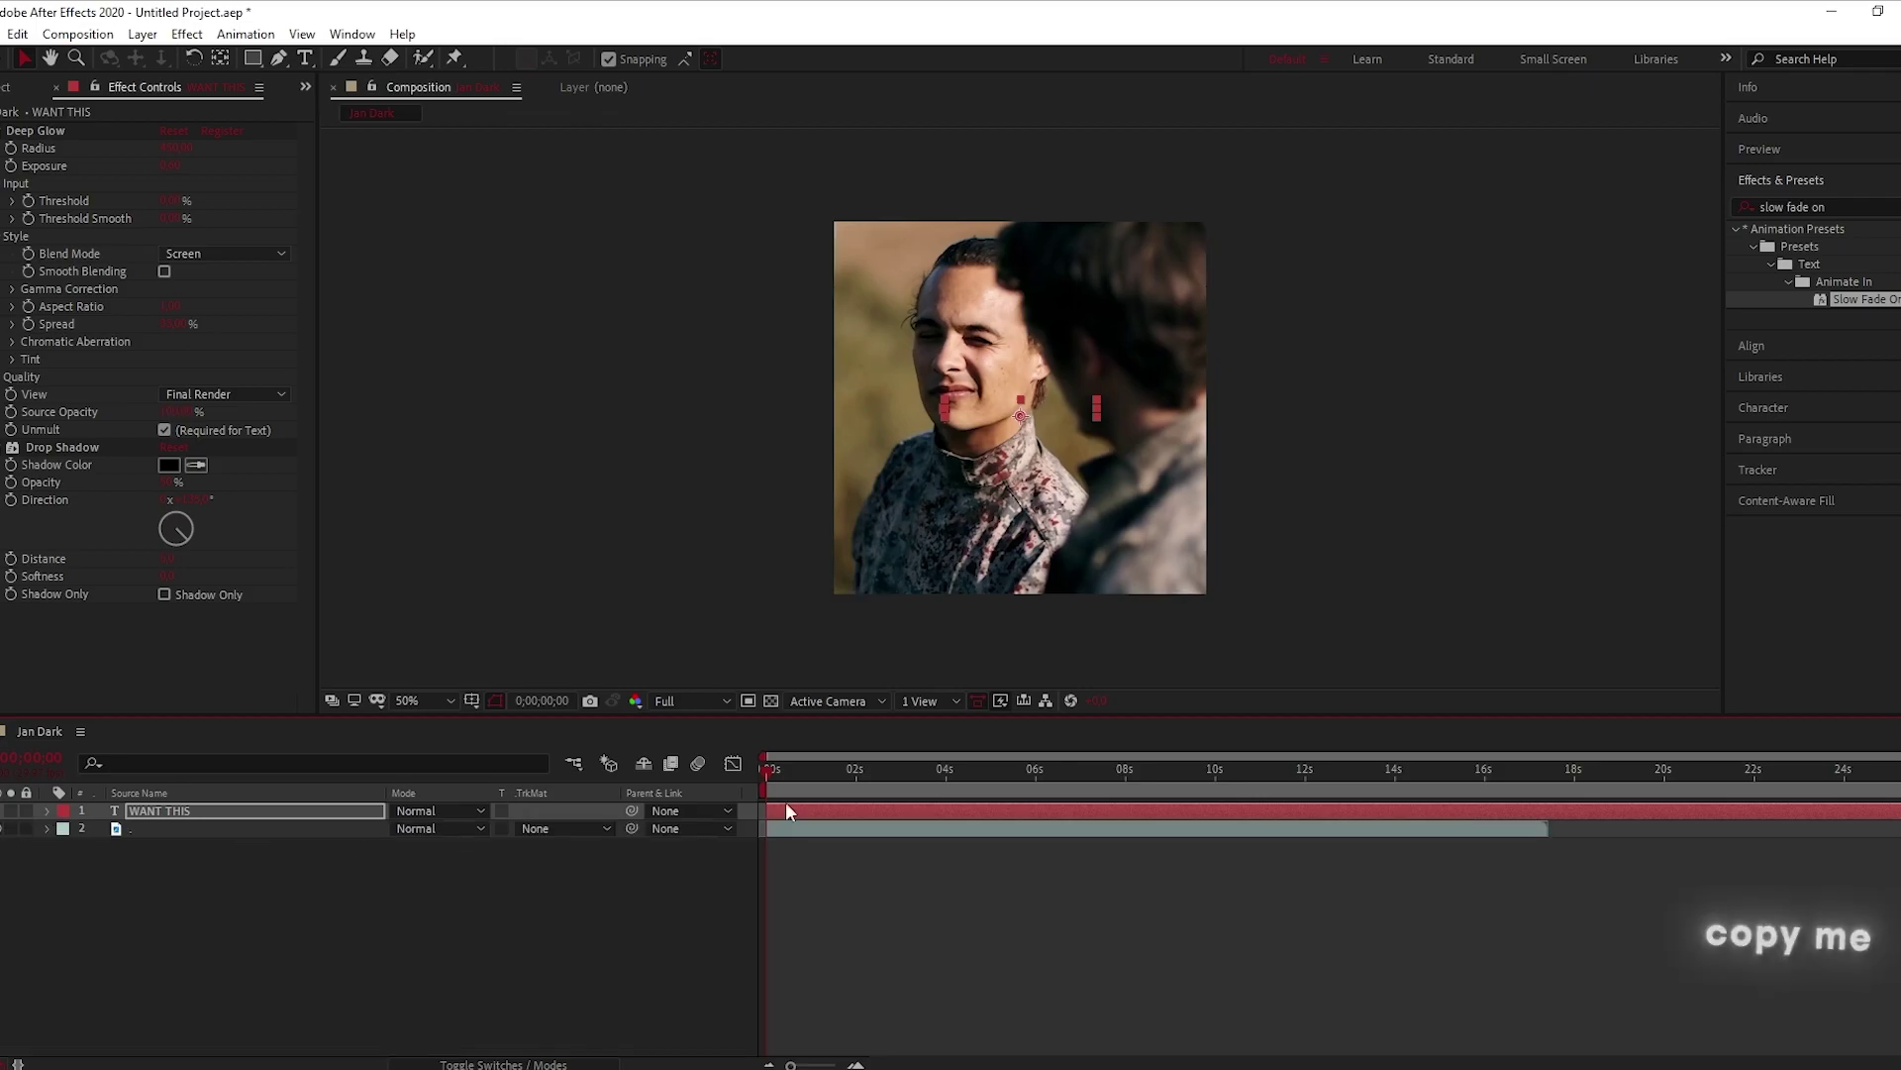
pyautogui.press('space')
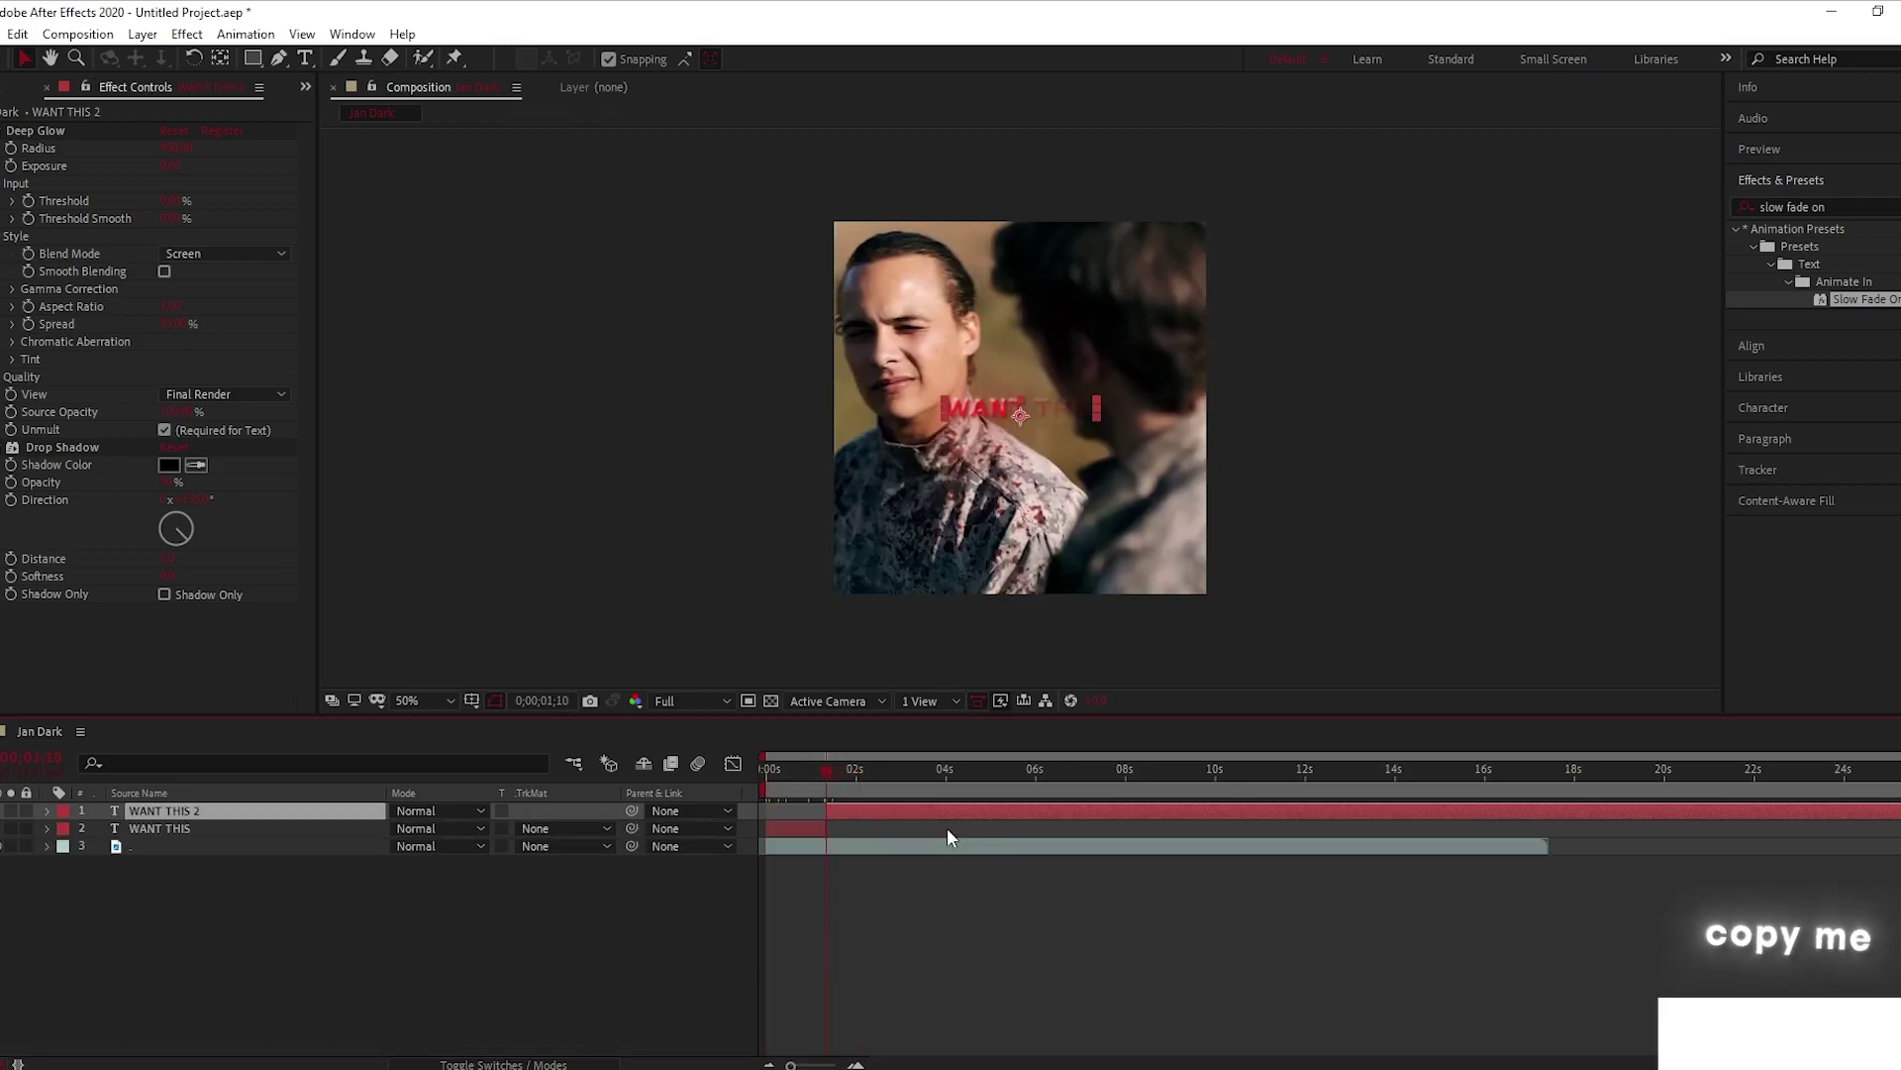
pyautogui.hotkey('alt', ']')
pyautogui.click(770, 787)
# Delete the split-off WANT THIS 2 layer and expand the WANT THIS layer down to Animator 1's Range Selector 1 properties
pyautogui.click(136, 810)
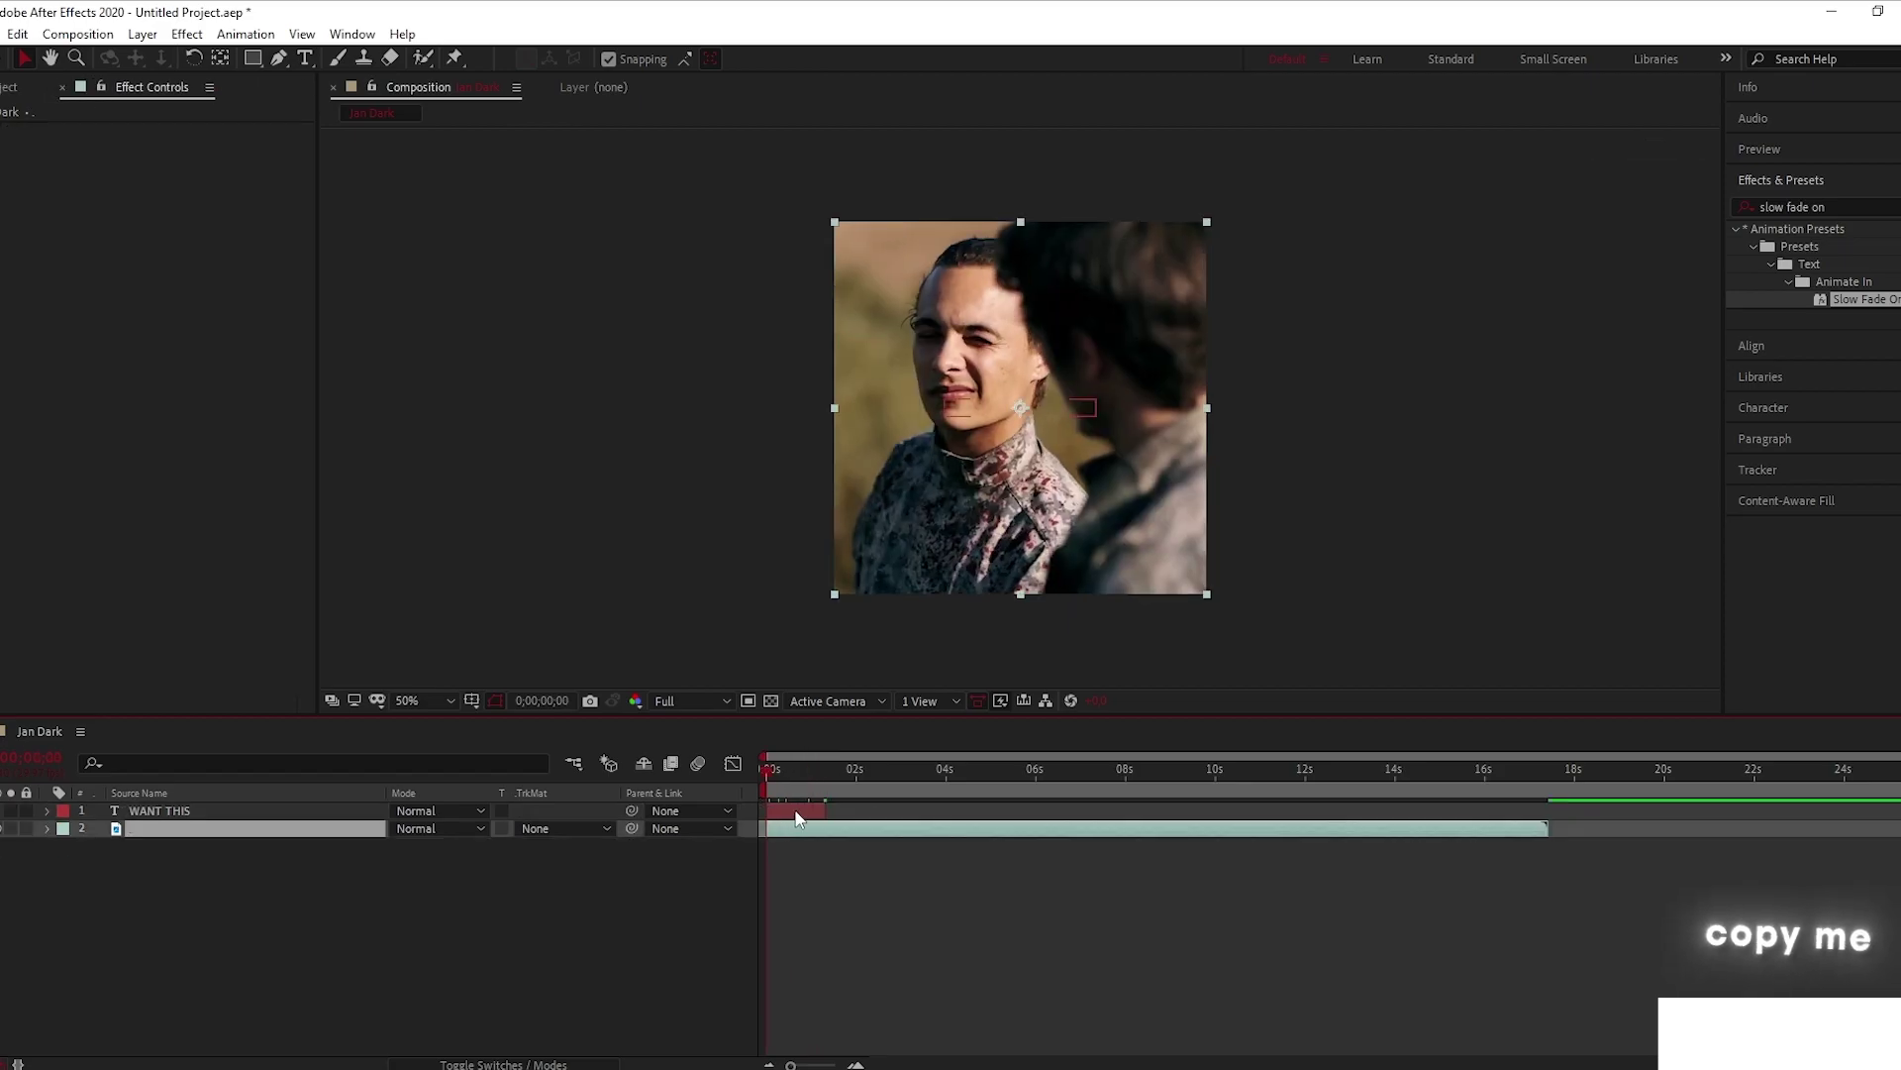
pyautogui.click(47, 810)
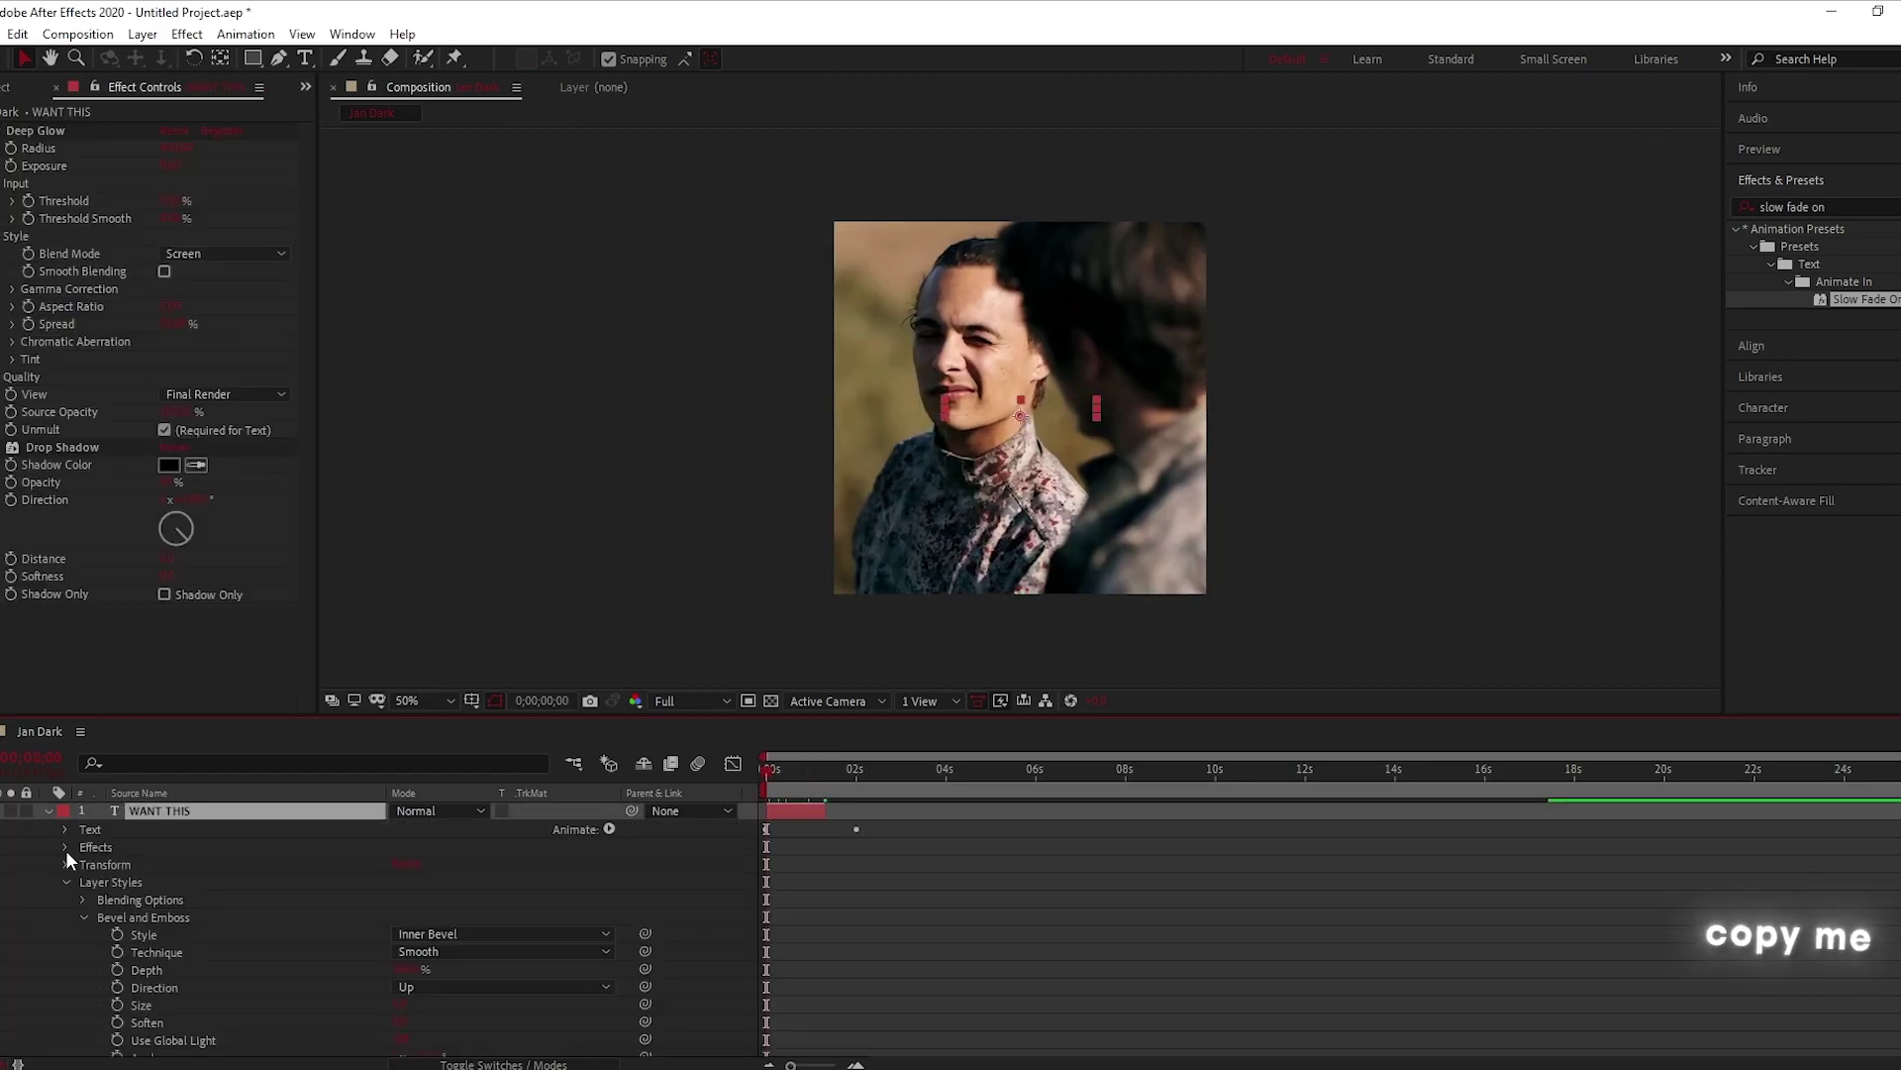
pyautogui.click(64, 883)
pyautogui.click(66, 829)
pyautogui.click(65, 829)
pyautogui.click(66, 846)
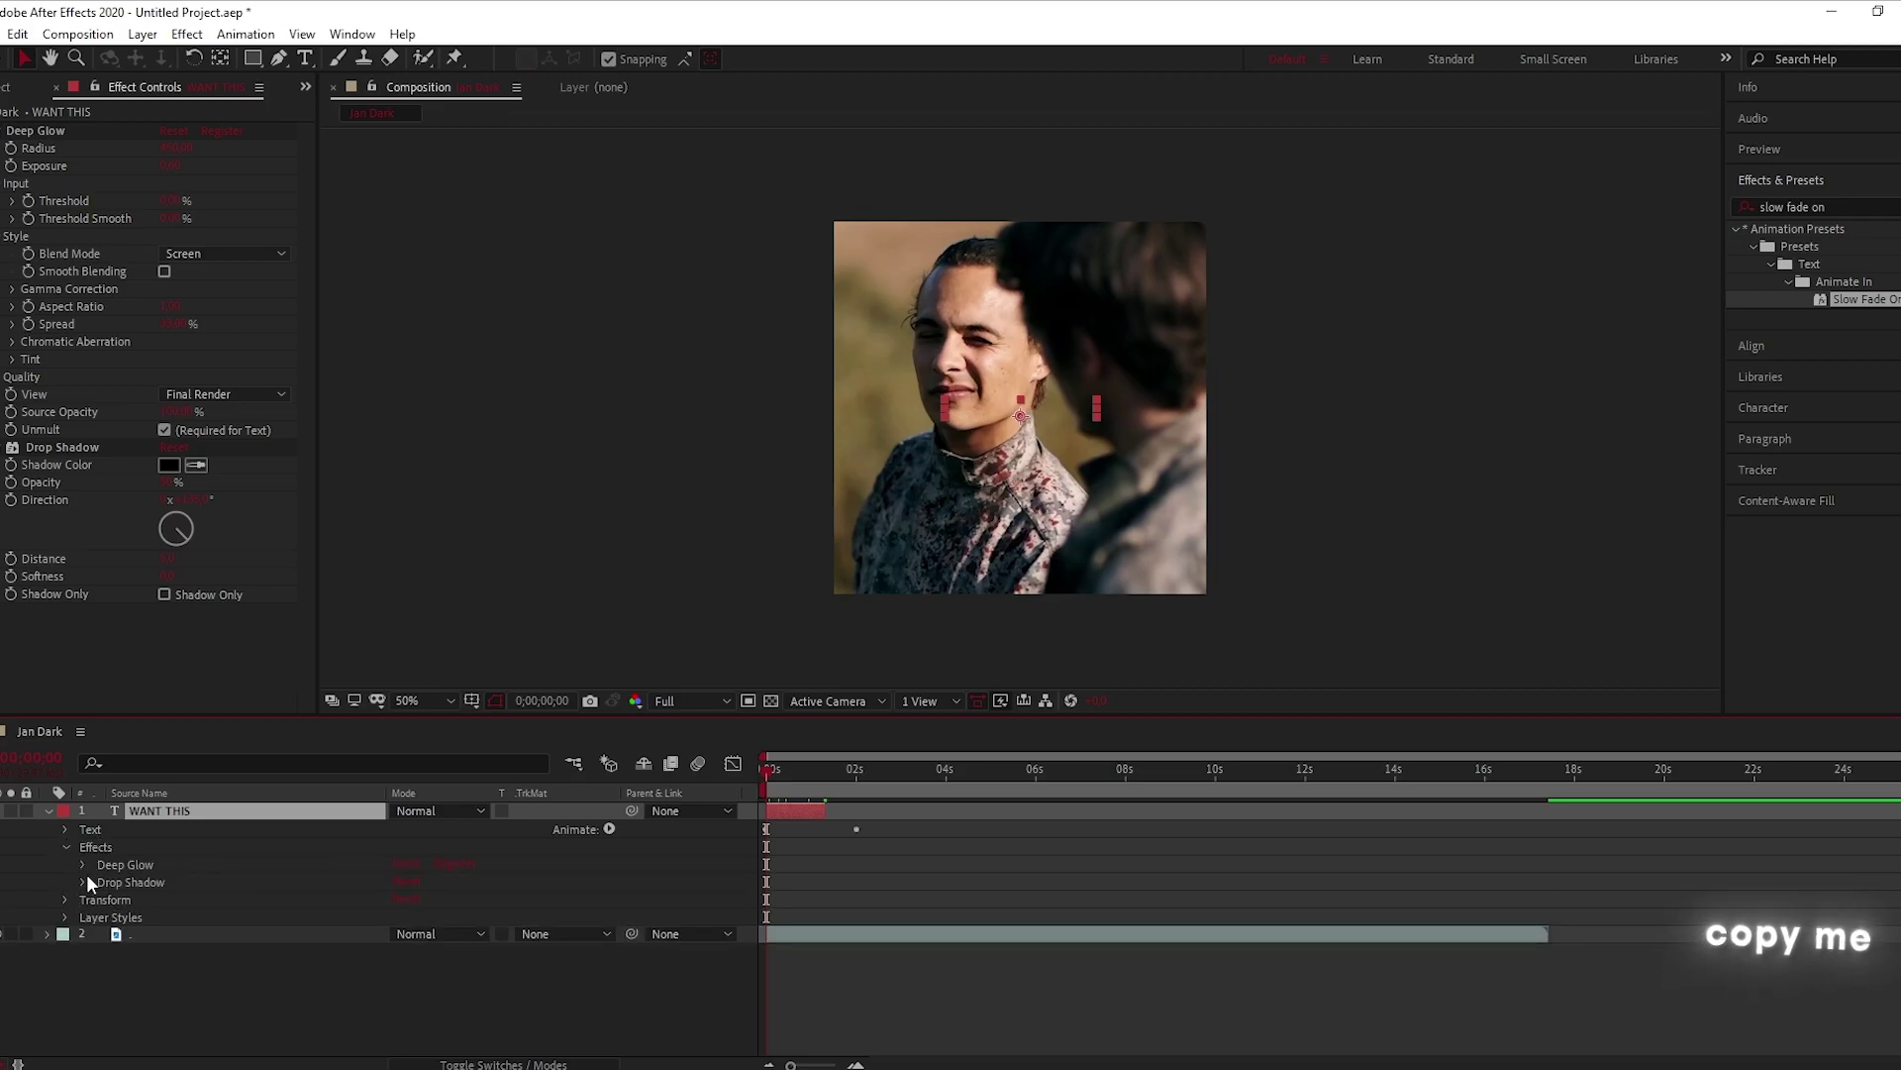
pyautogui.click(64, 830)
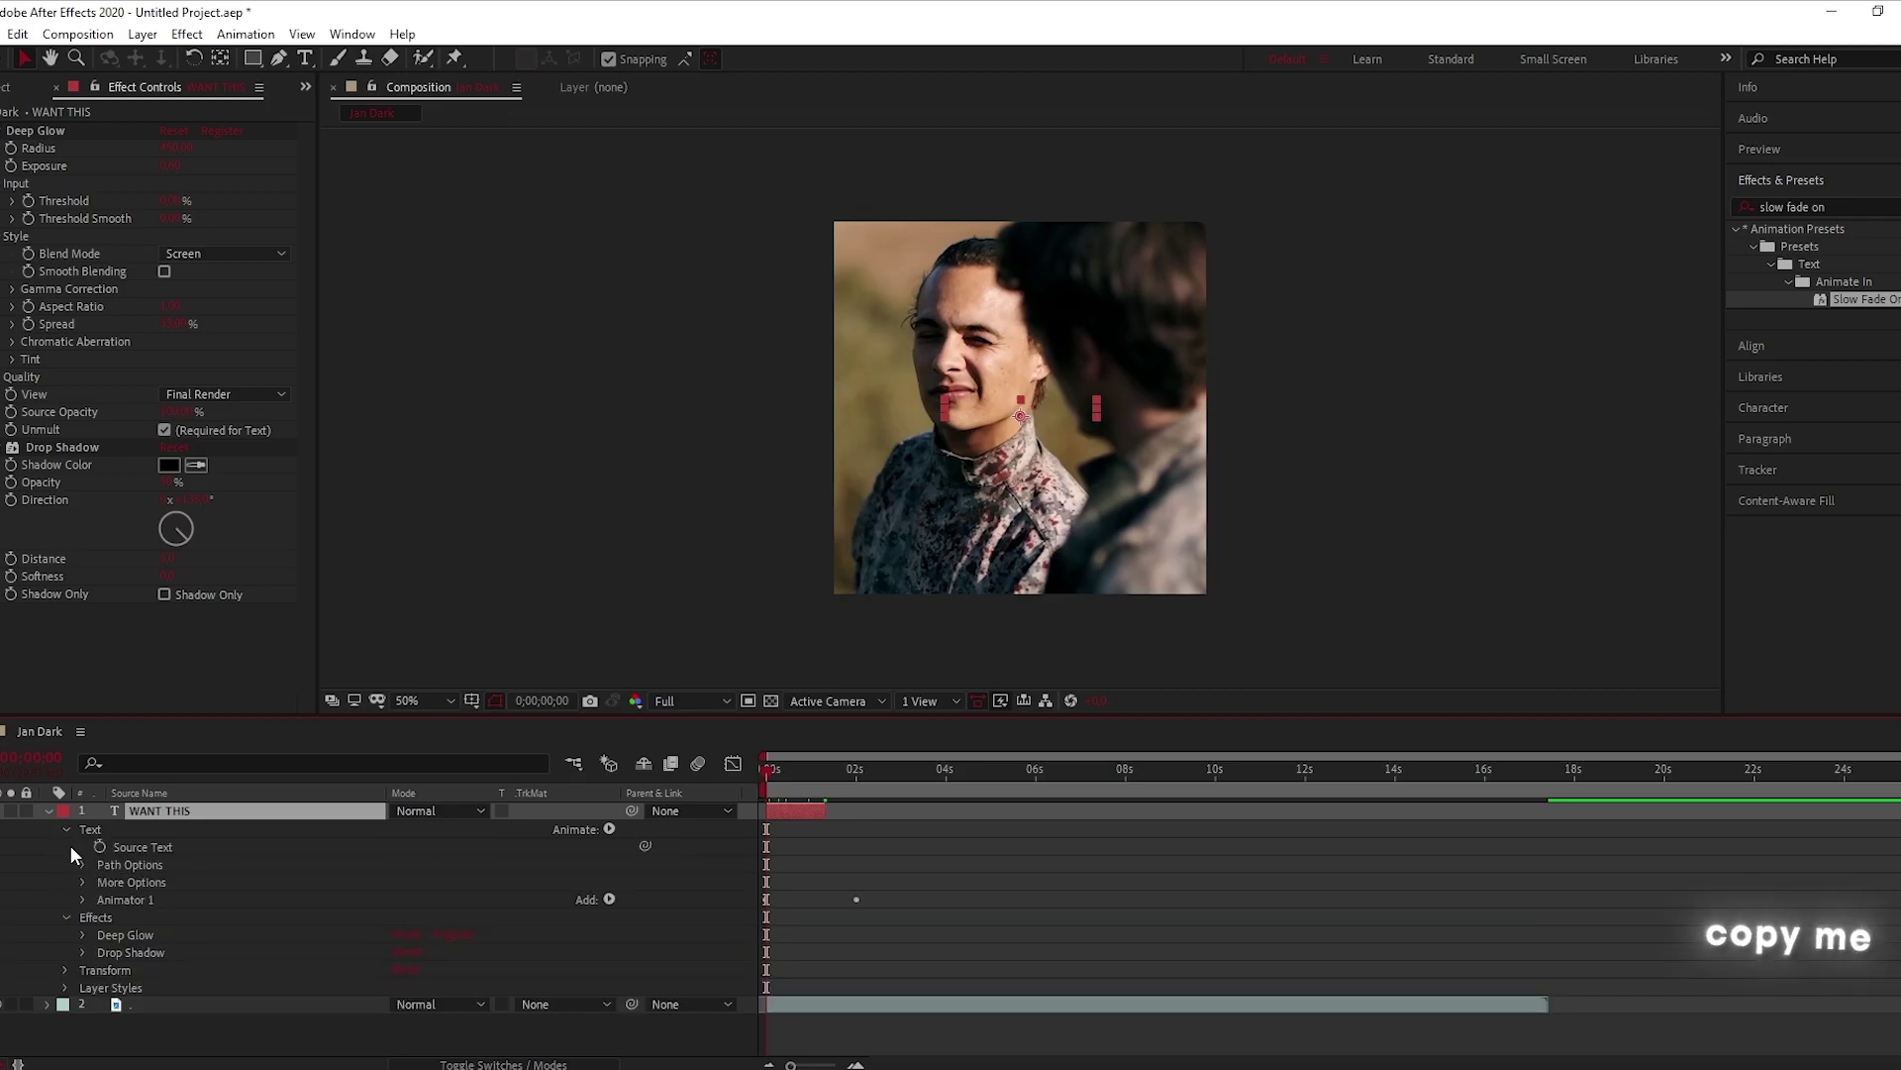
pyautogui.click(126, 899)
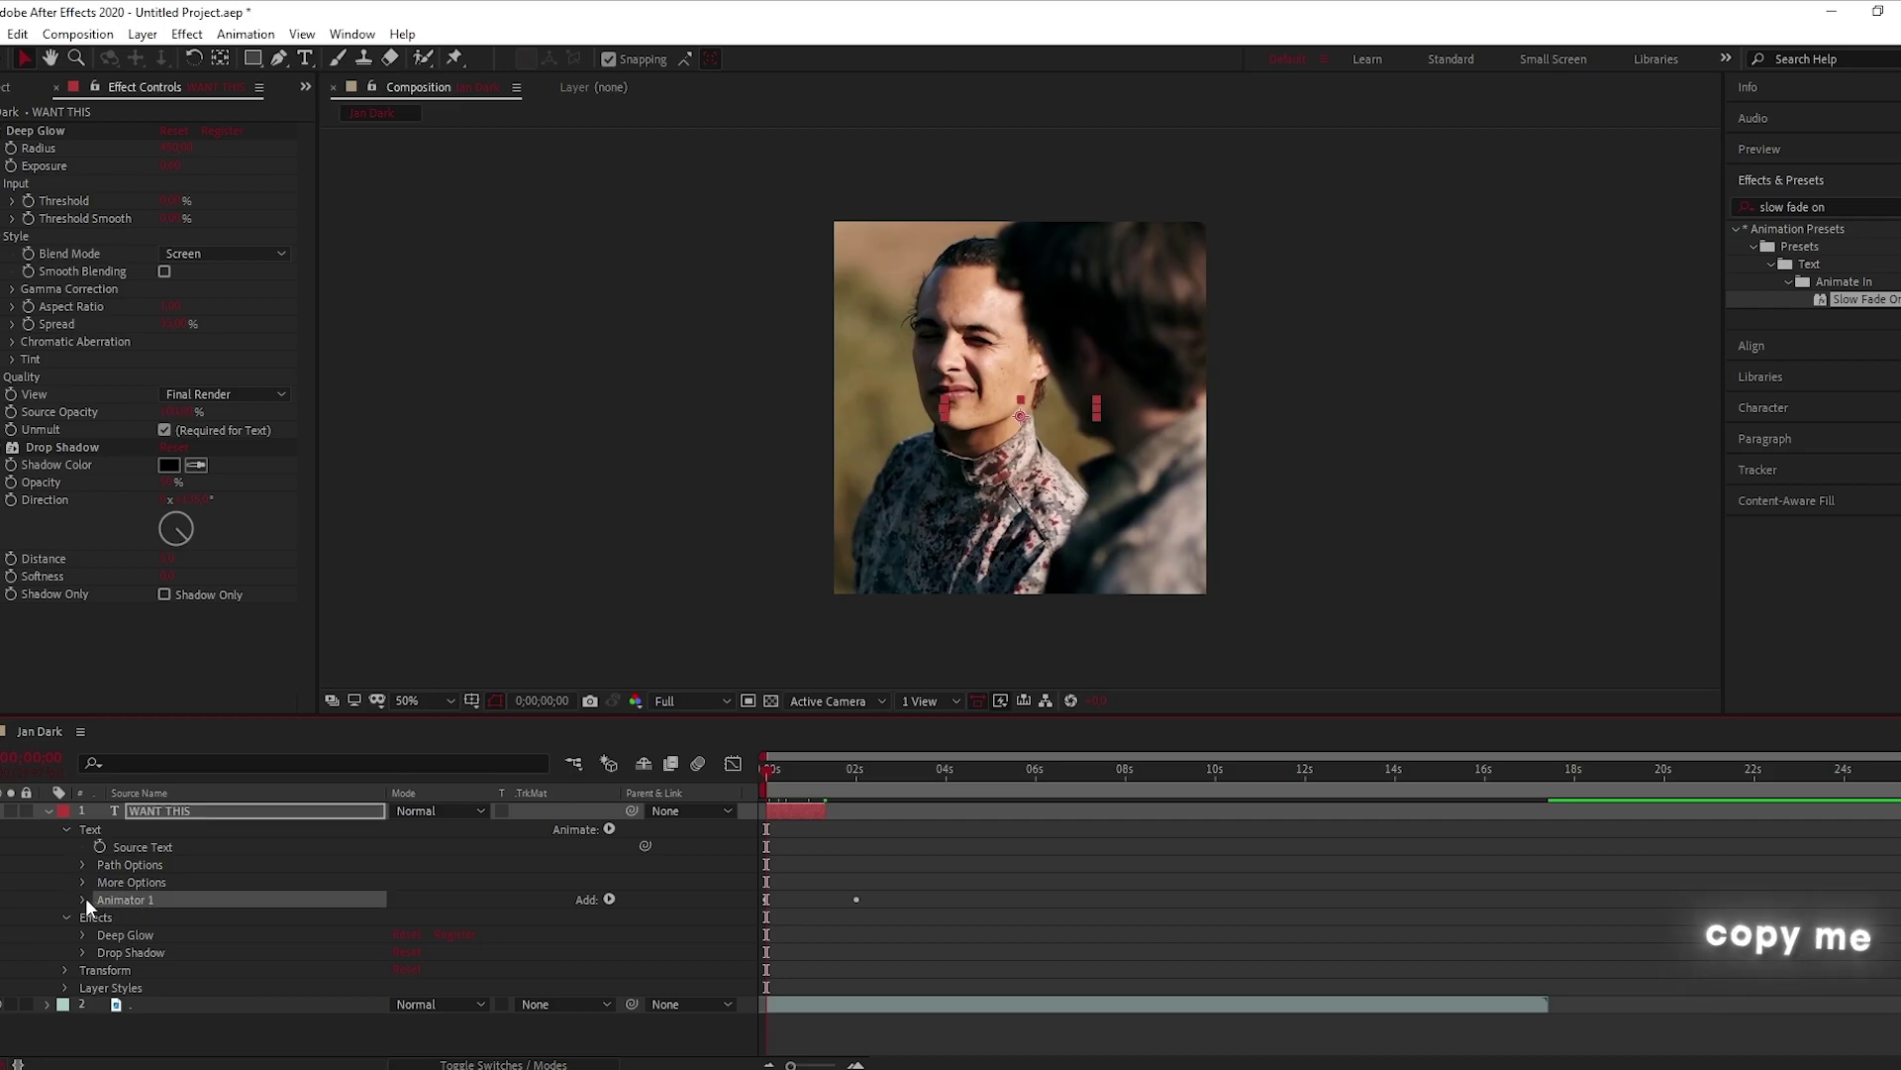
pyautogui.click(83, 898)
pyautogui.click(99, 917)
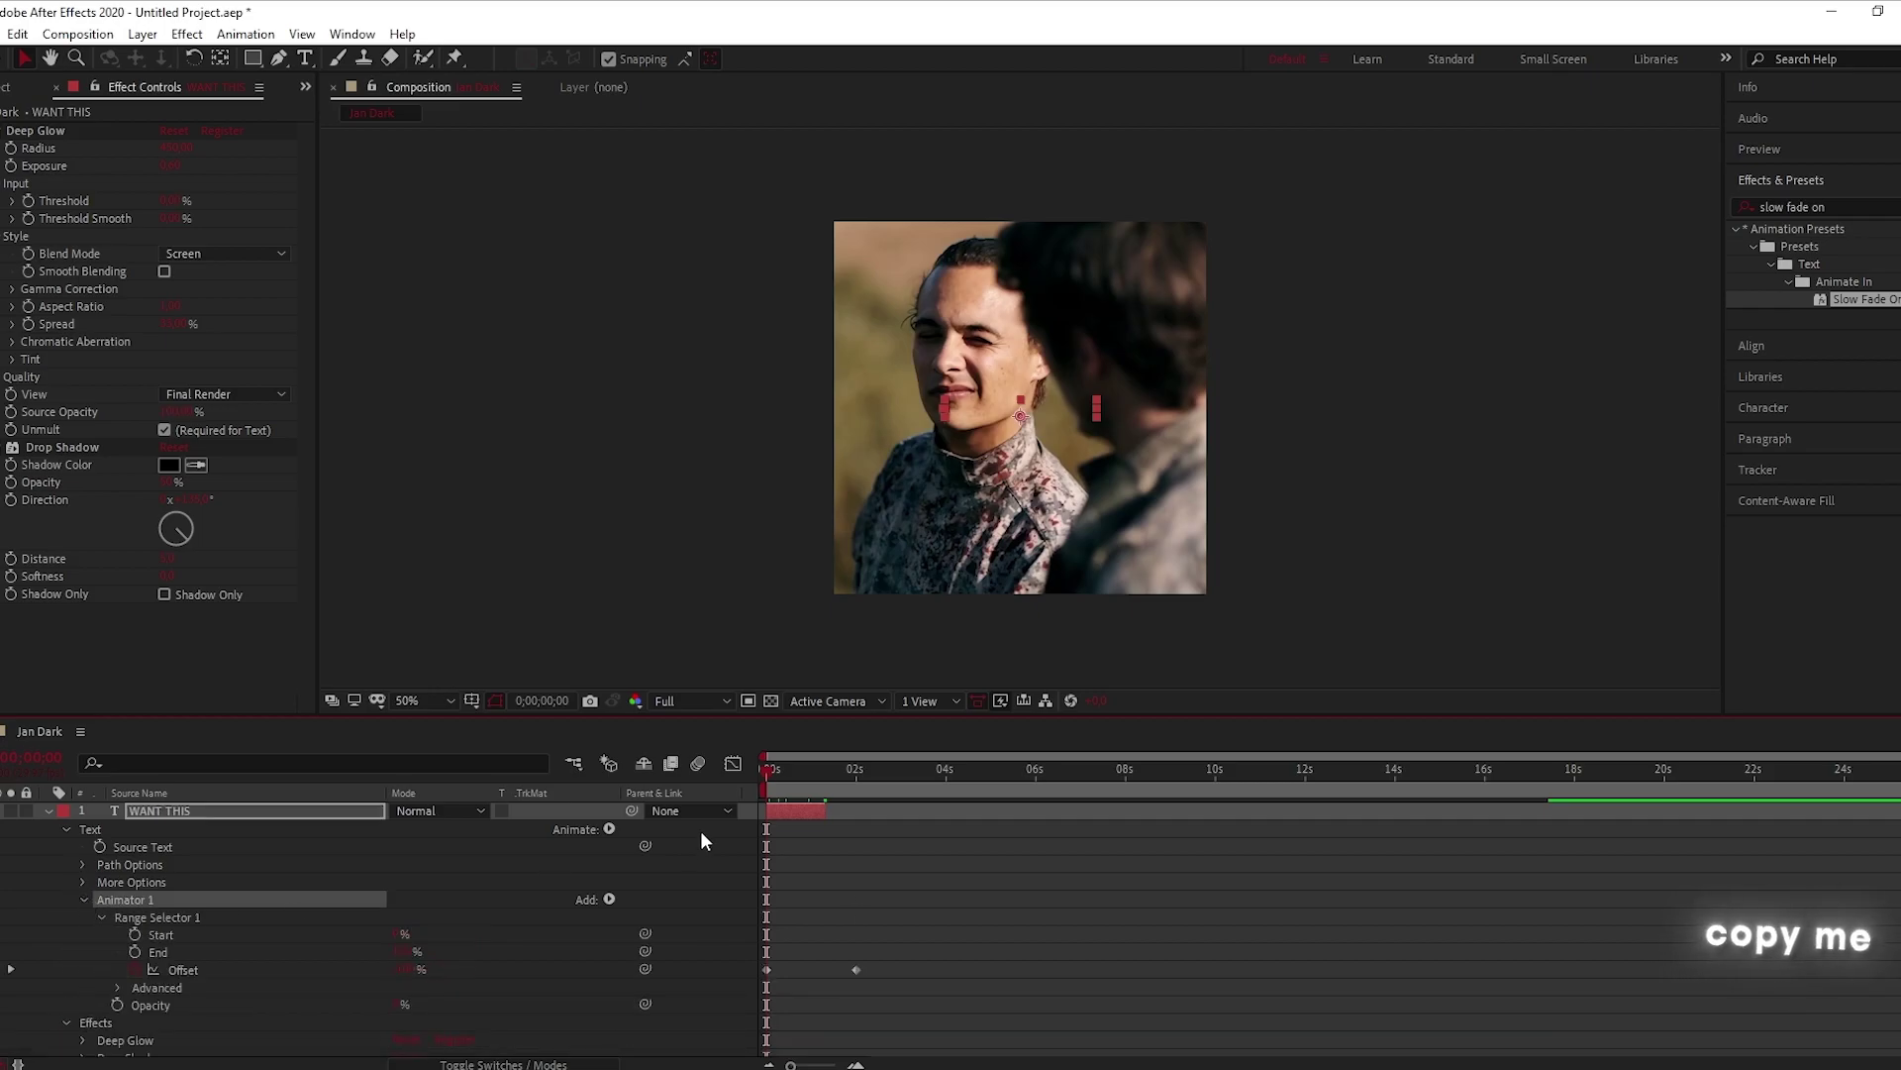
# Try moving the second Offset keyframe earlier to the WANT THIS layer's end and preview the fade
pyautogui.press('space')
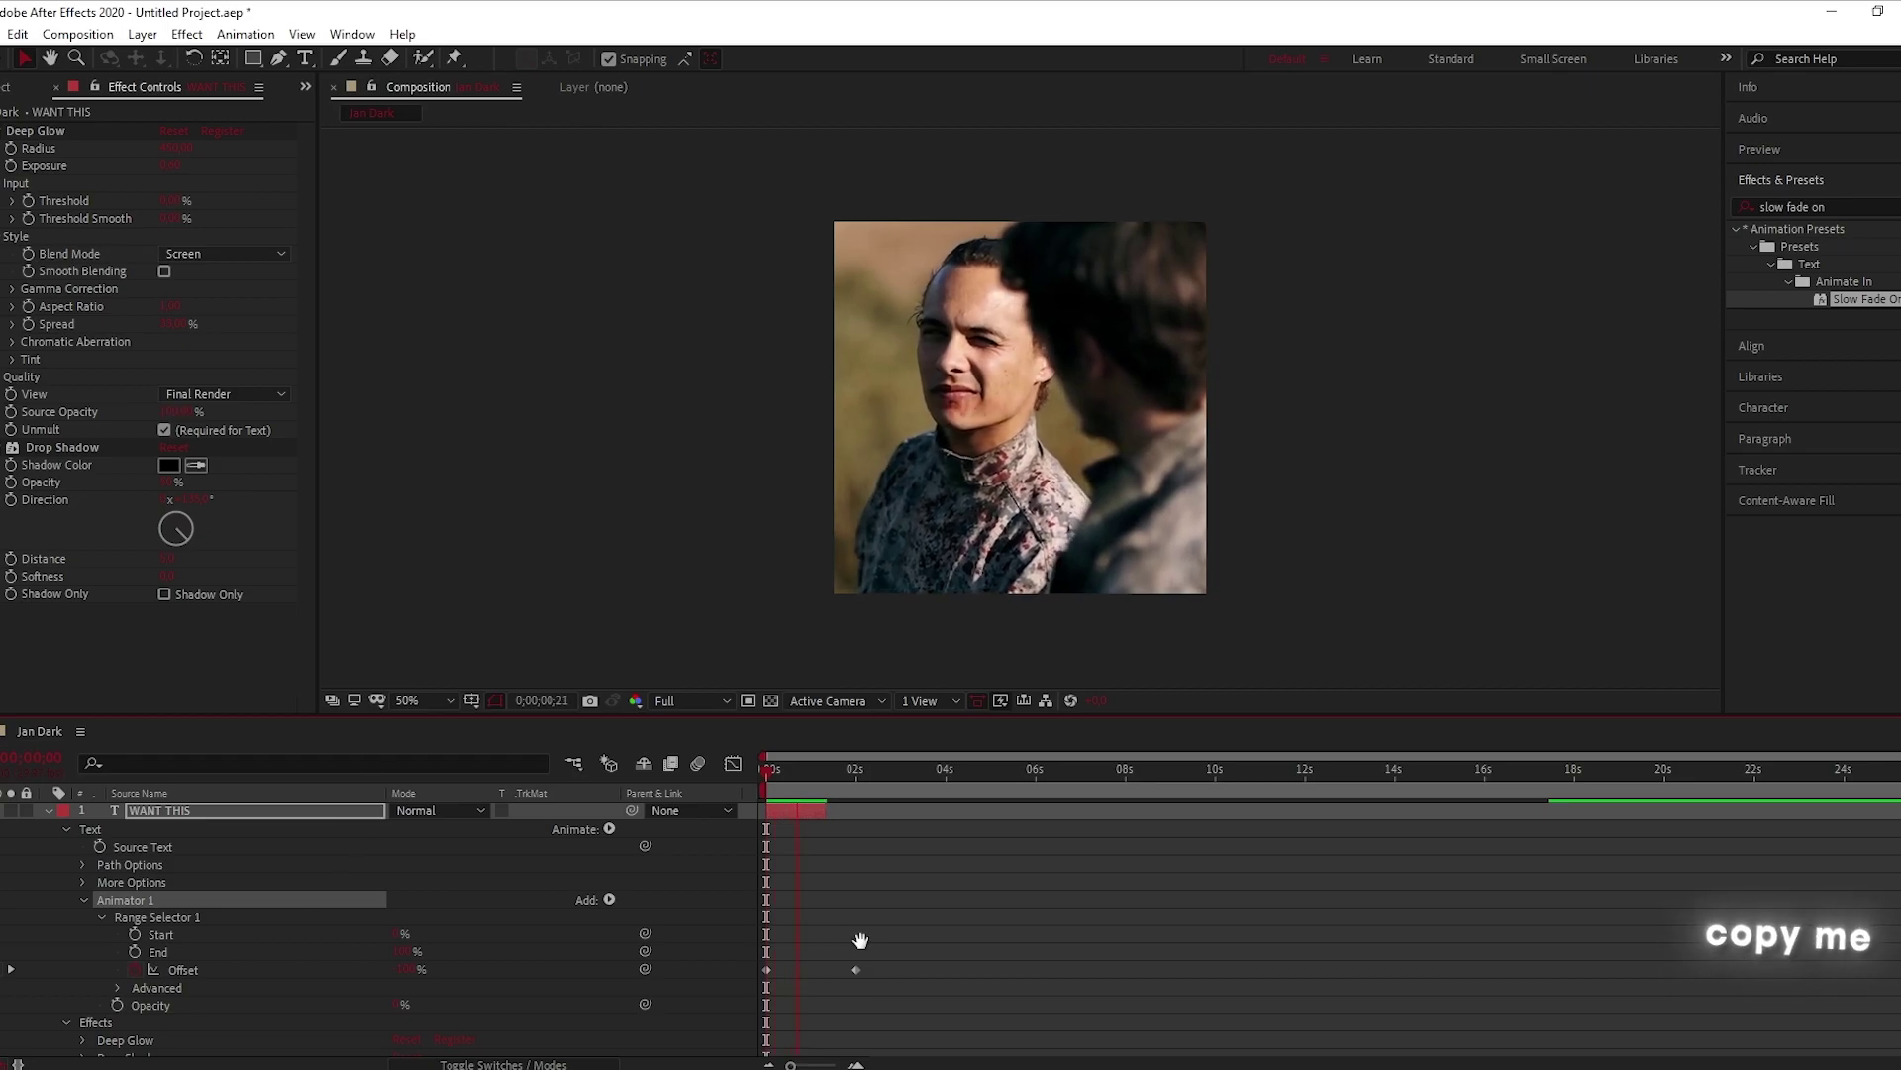
pyautogui.moveTo(857, 971)
pyautogui.mouseDown()
pyautogui.moveTo(871, 965)
pyautogui.moveTo(823, 971)
pyautogui.mouseUp()
pyautogui.press('space')
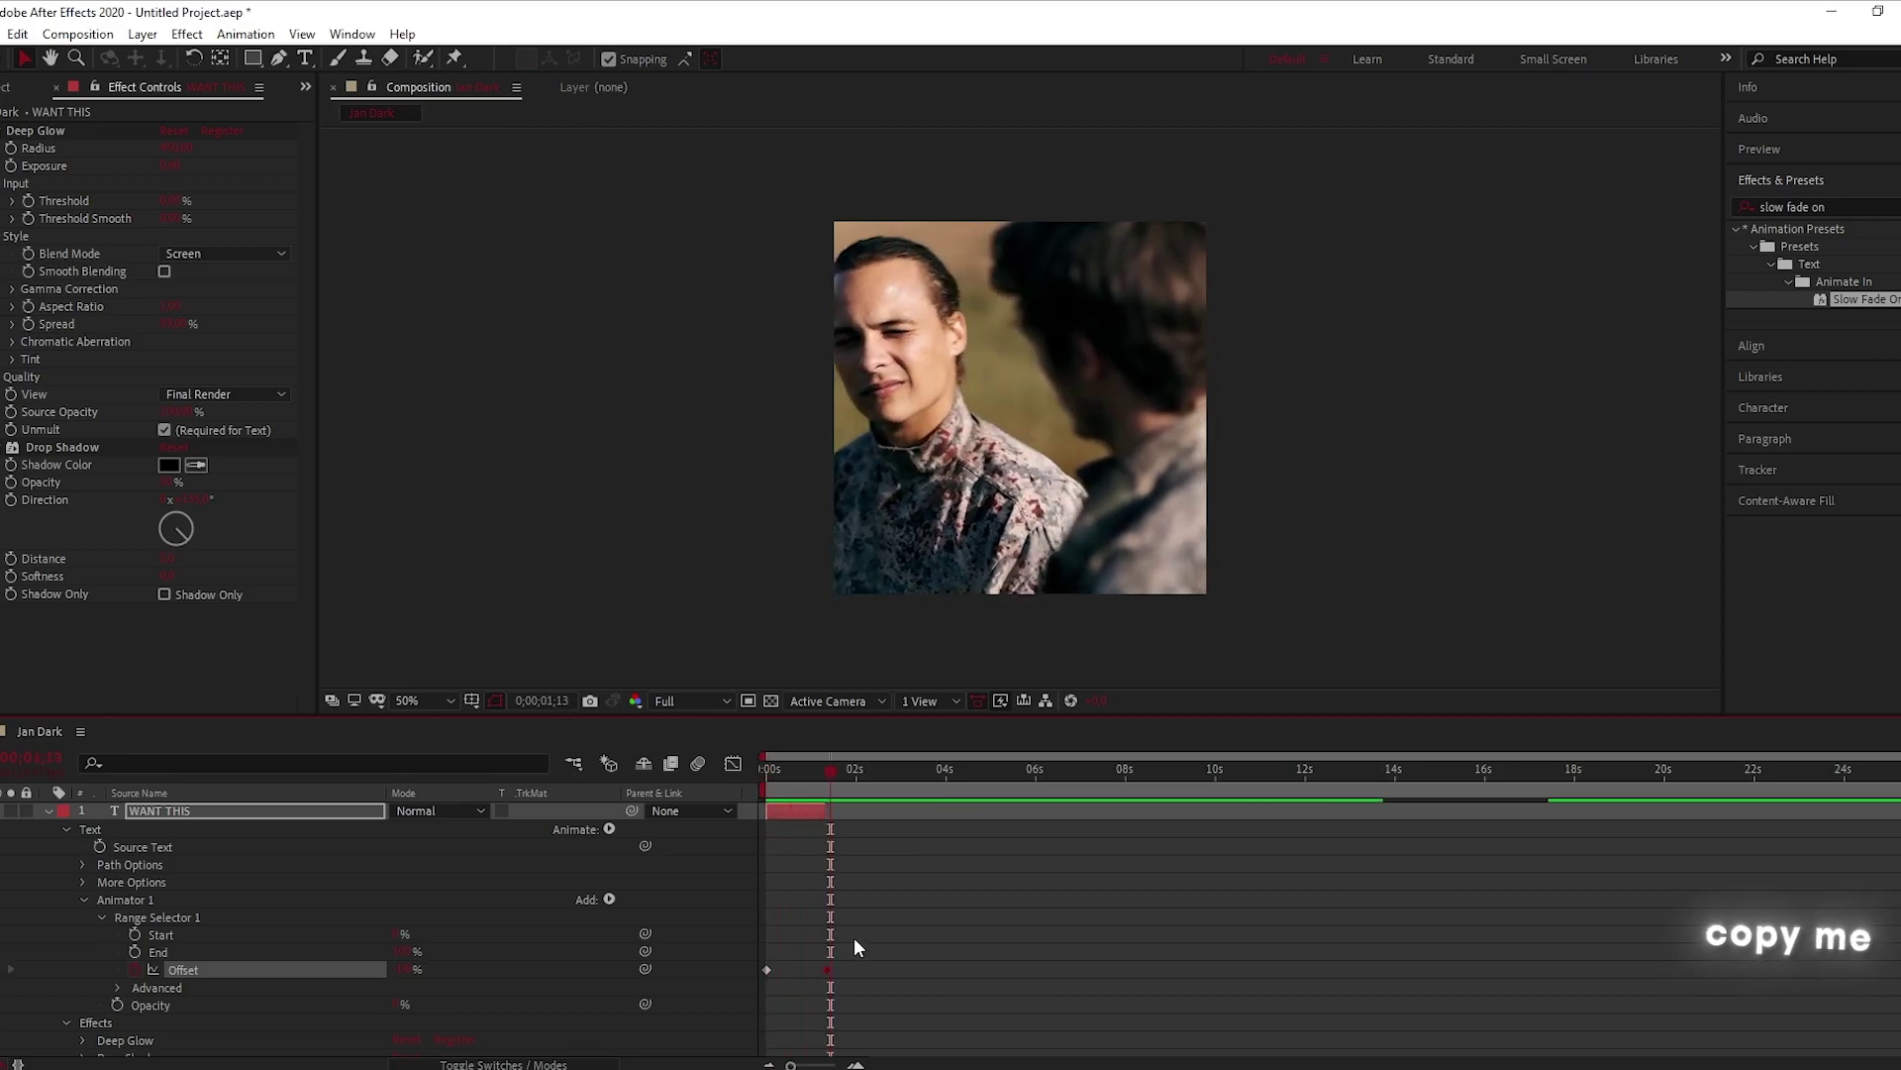
pyautogui.press('space')
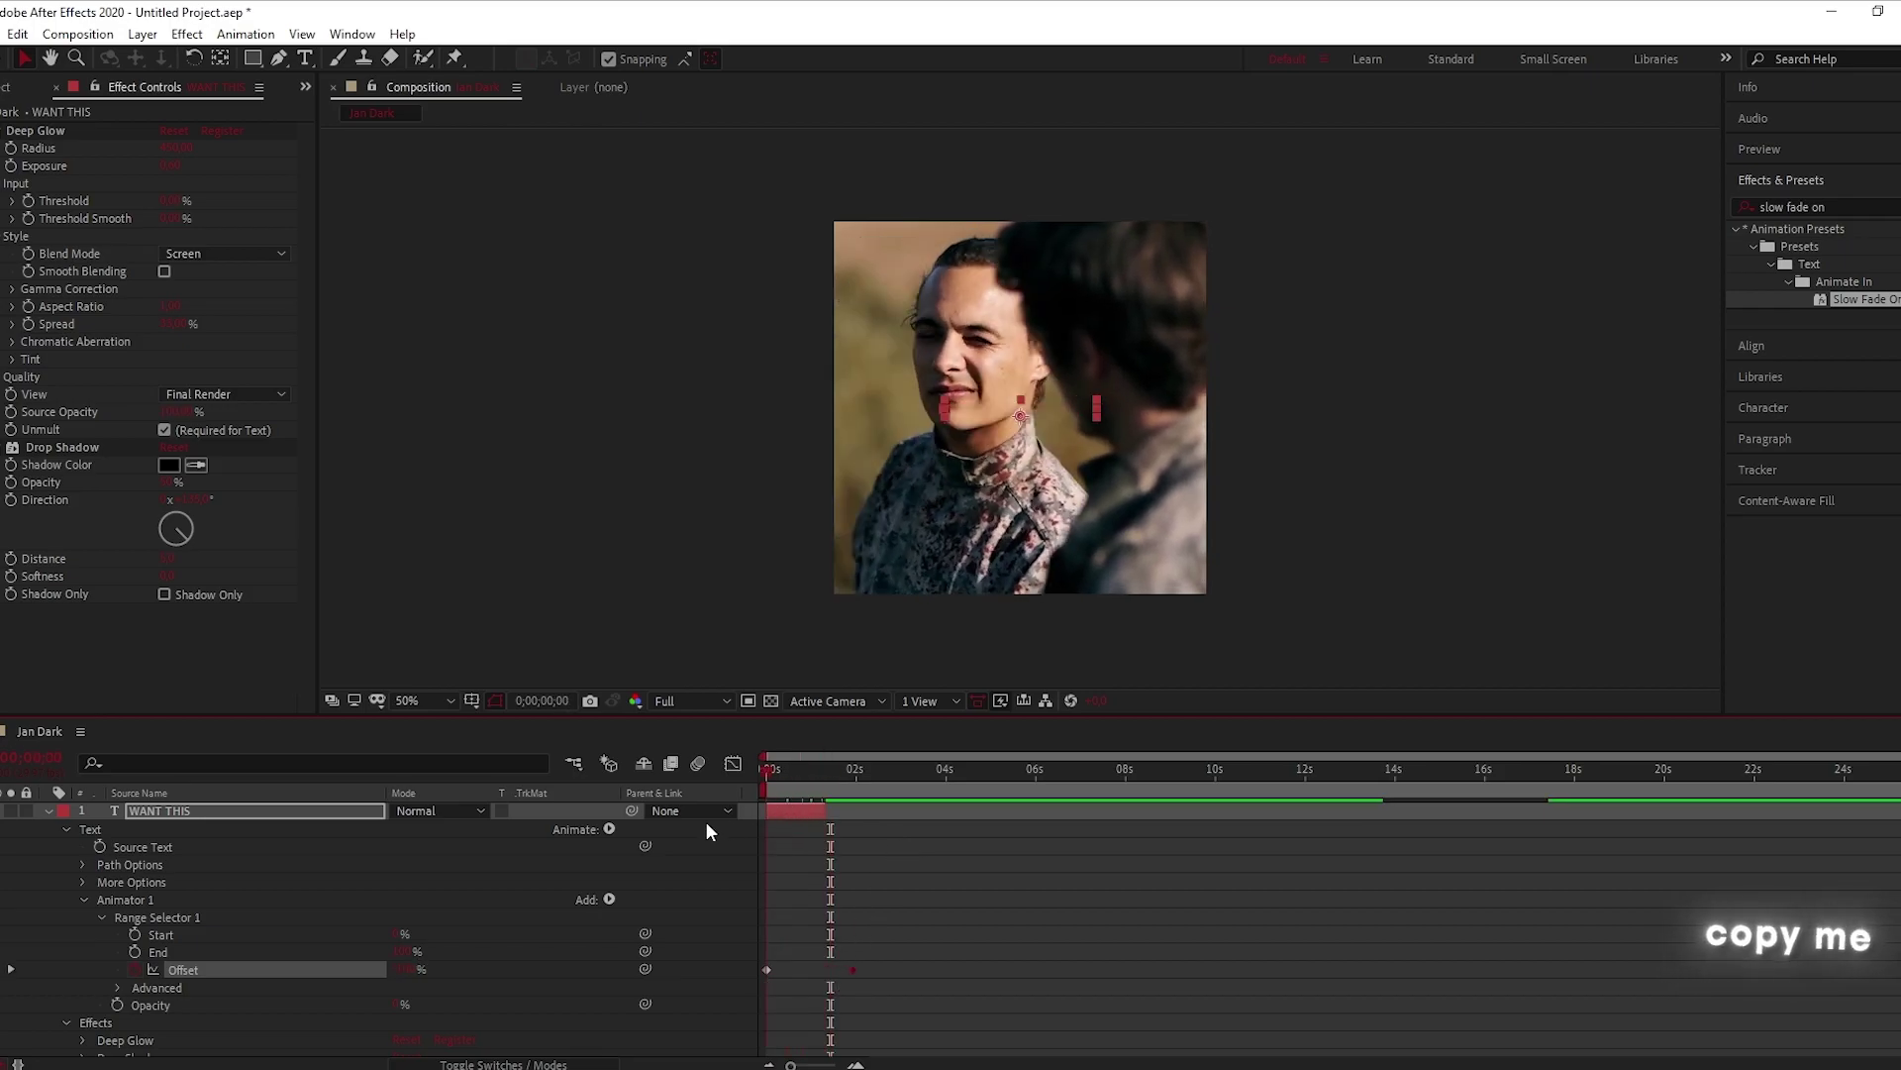
# Extend the end of the WANT THIS layer to about 3 seconds and preview it
pyautogui.press('space')
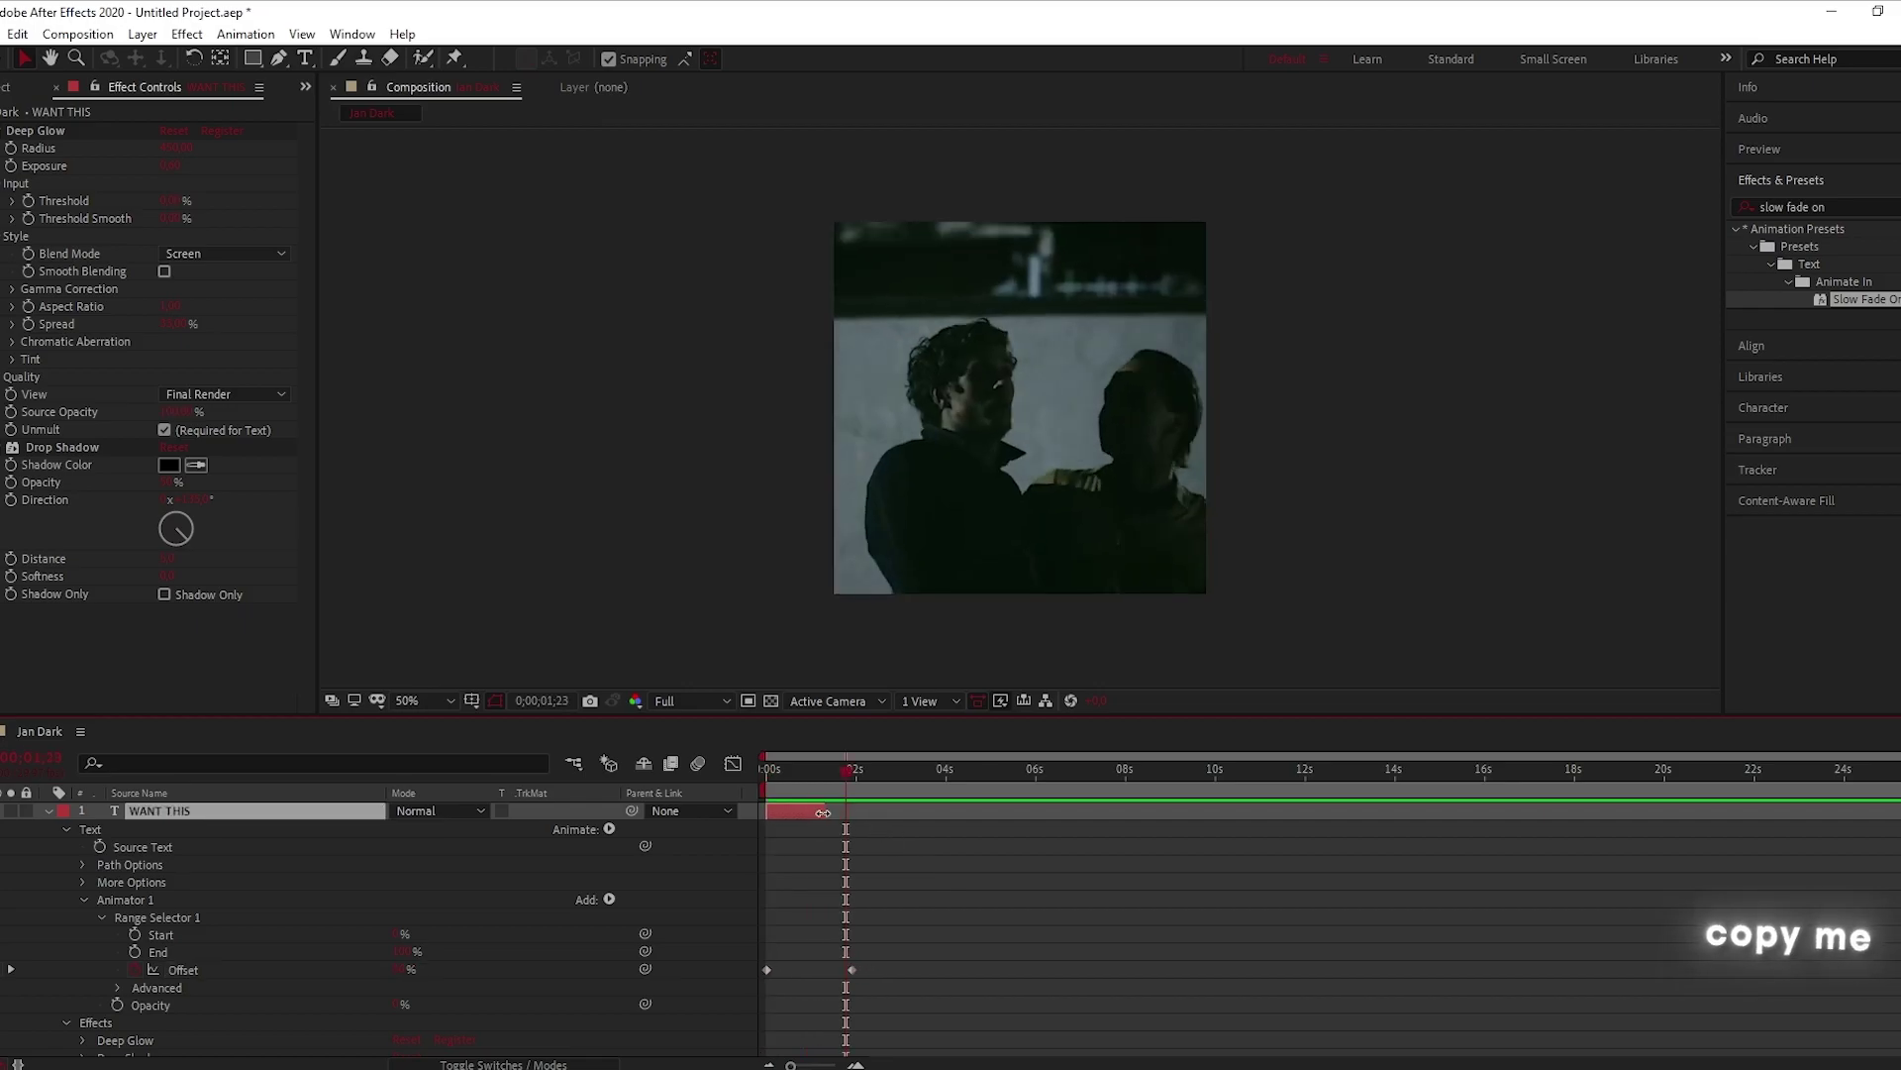
pyautogui.moveTo(825, 811); pyautogui.dragTo(902, 824)
pyautogui.press('space')
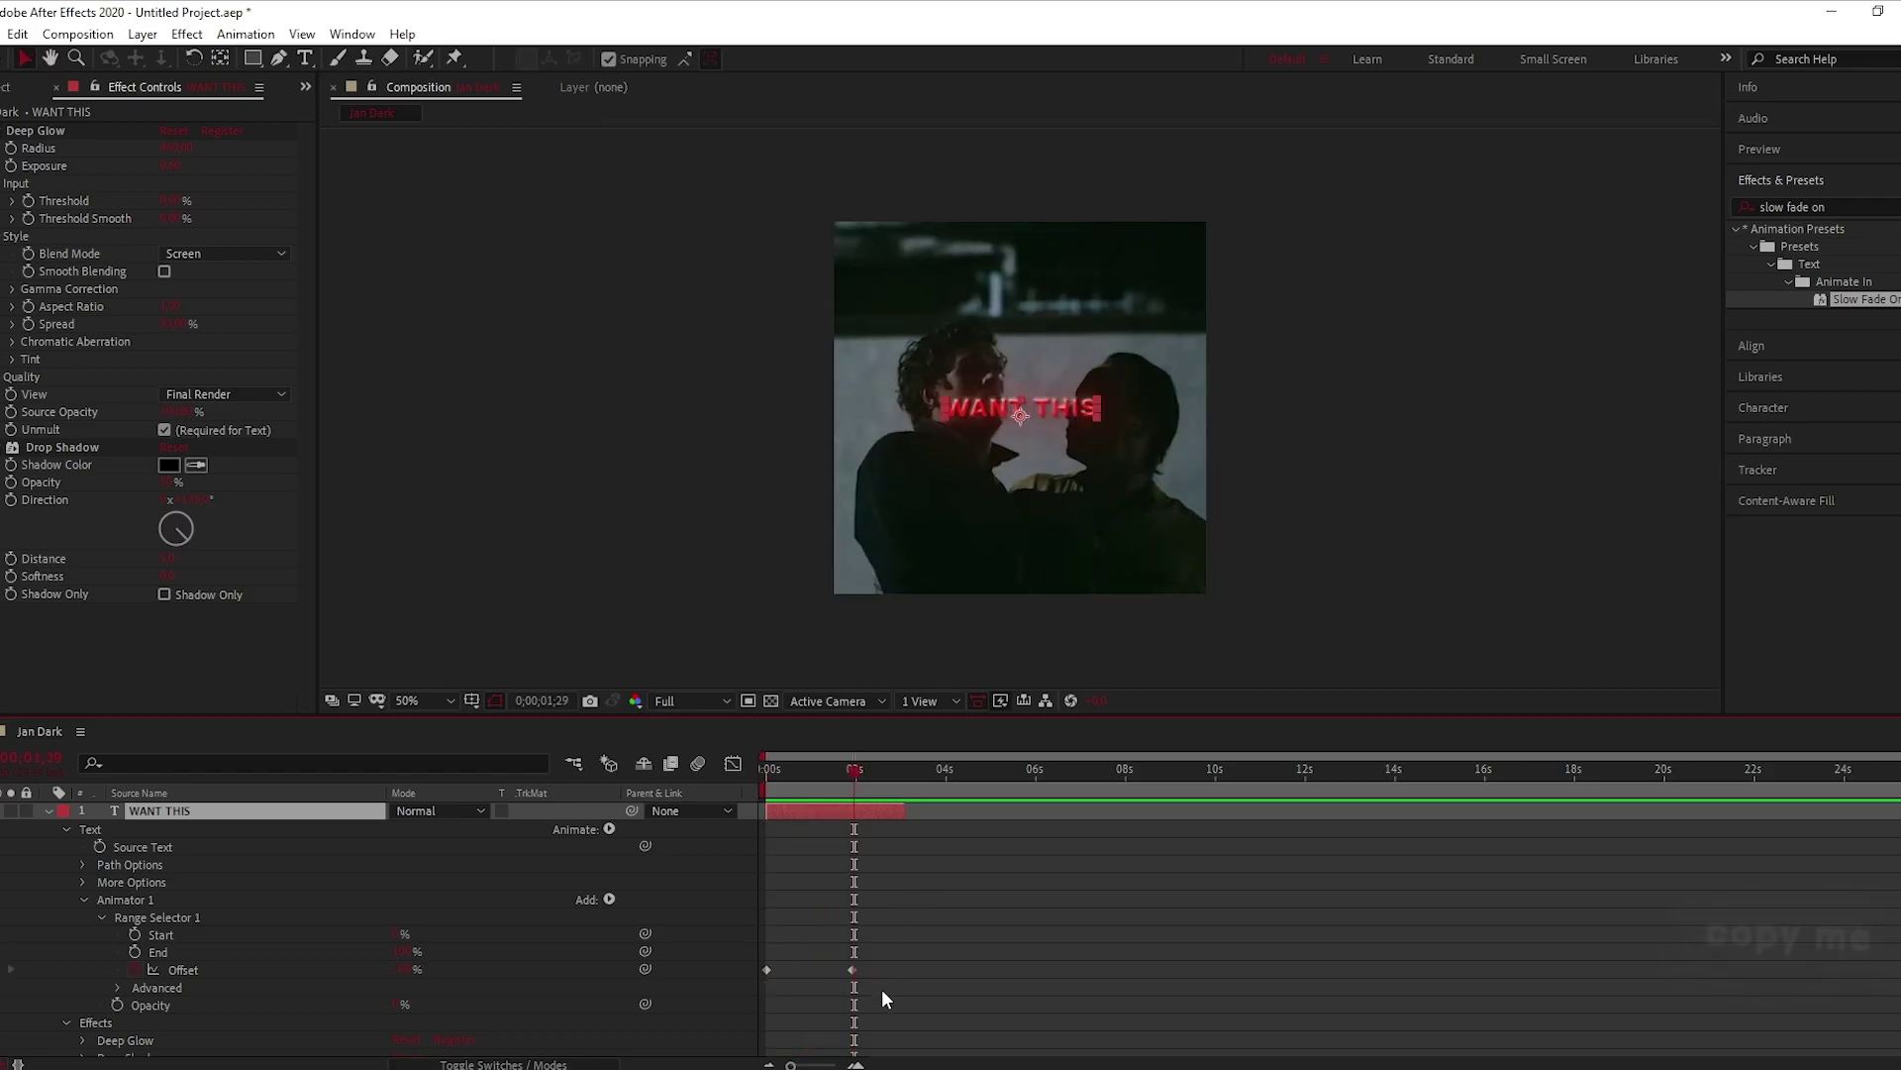
# Move the second Offset keyframe of Range Selector 1 earlier to about 1.3 seconds and play back the faster fade
pyautogui.moveTo(854, 970); pyautogui.dragTo(822, 975)
pyautogui.press('space')
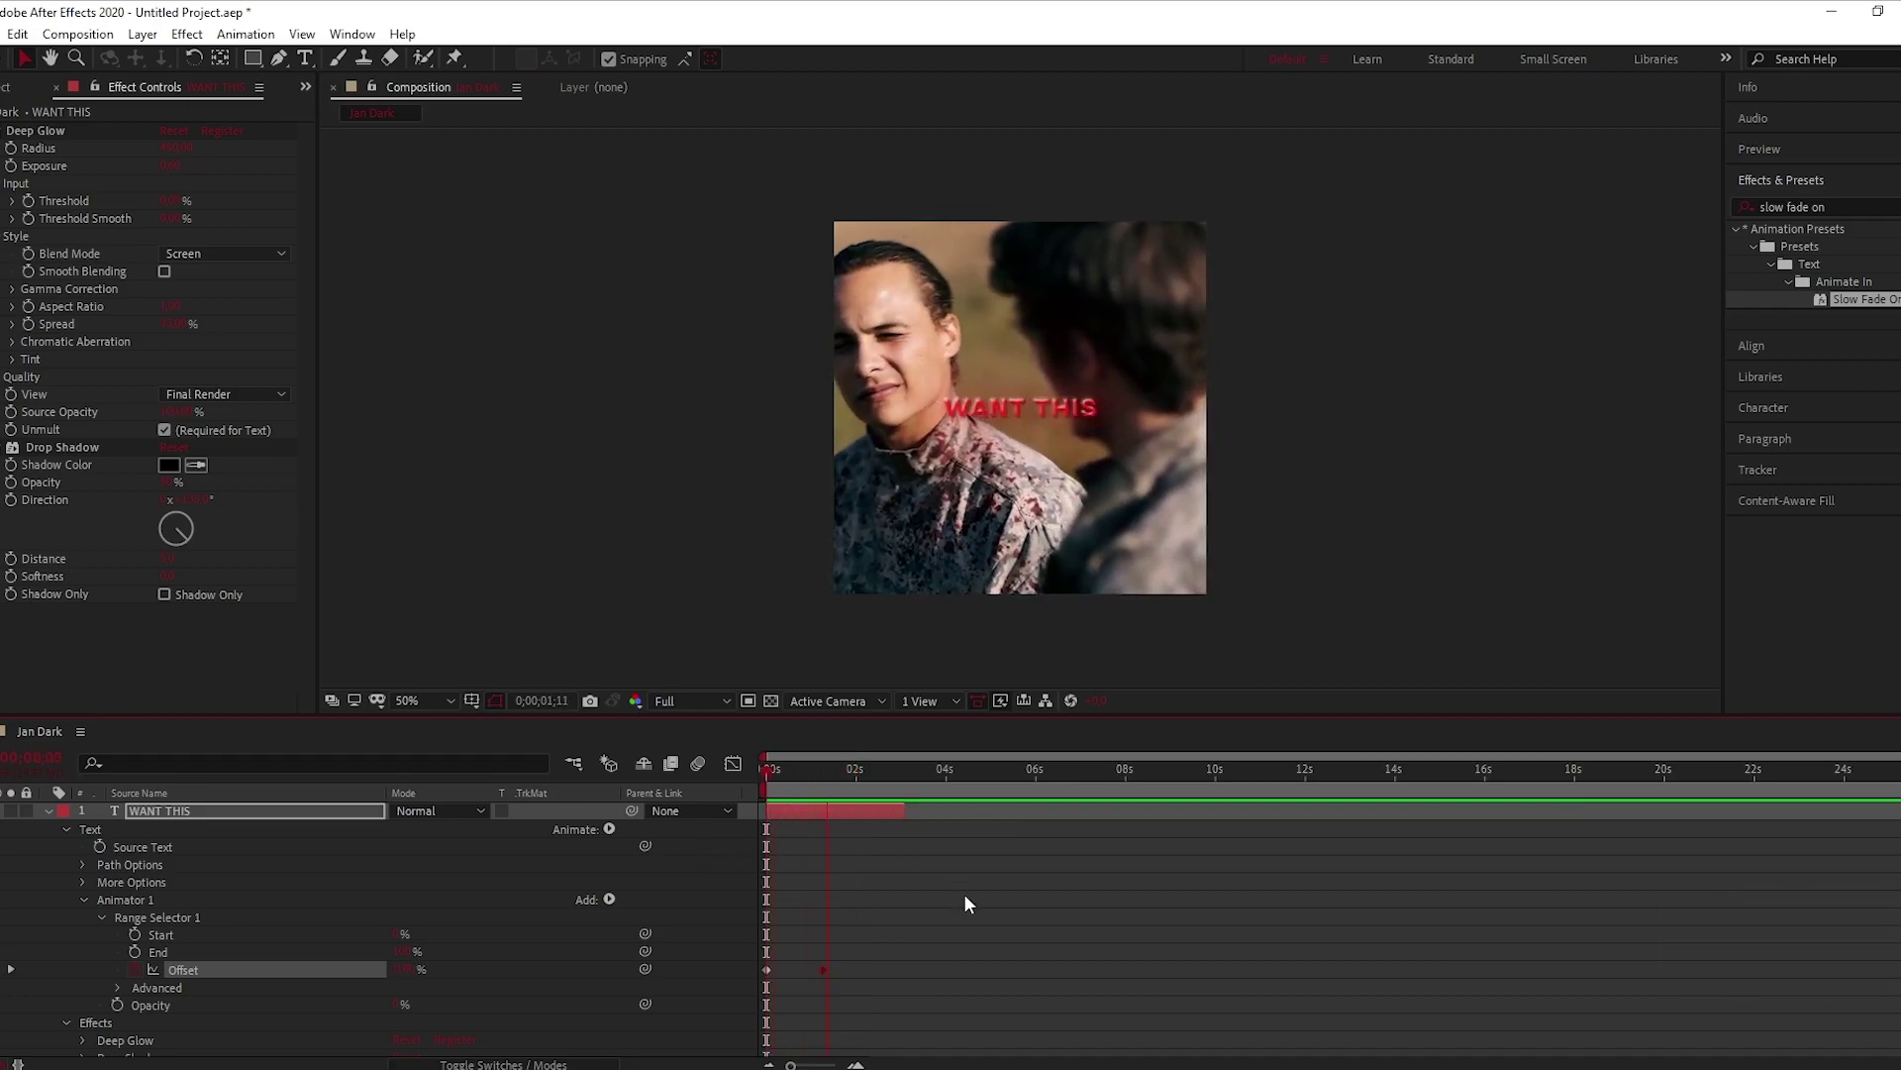
pyautogui.press('space')
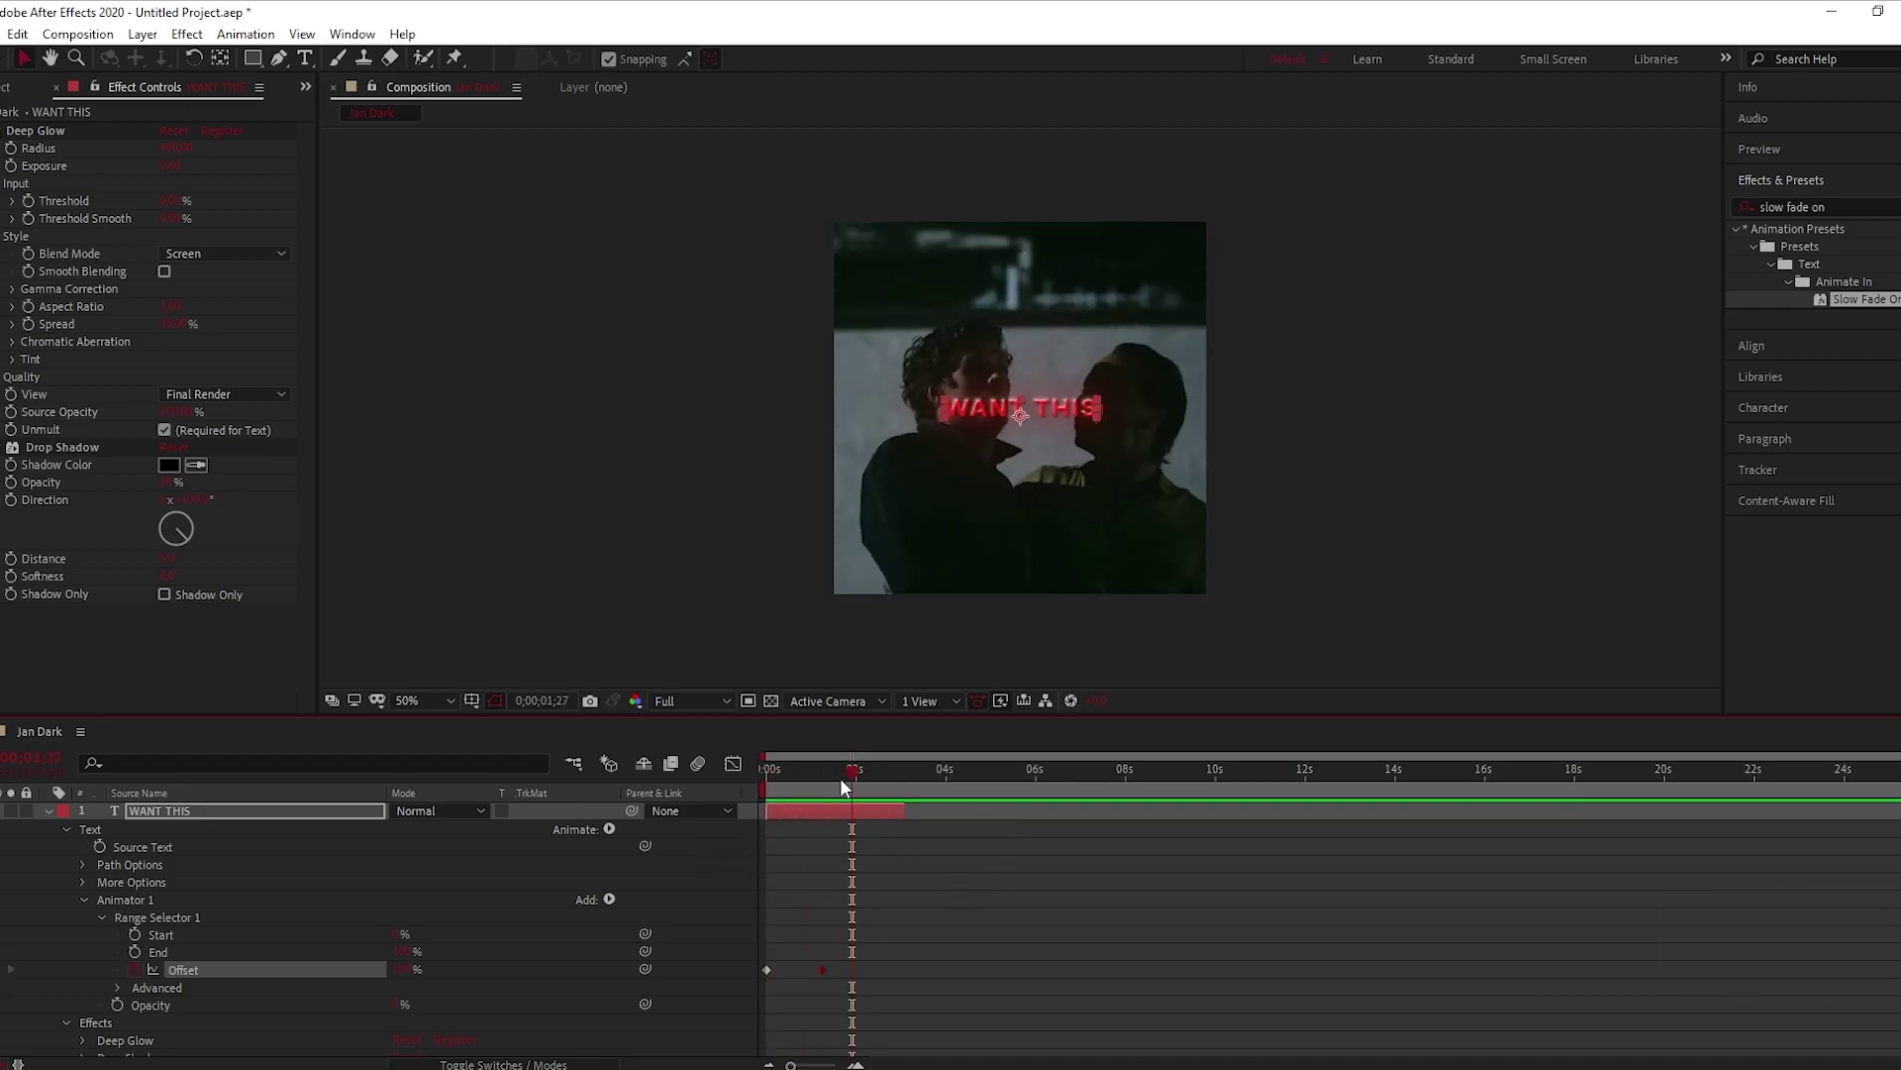
pyautogui.press('space')
pyautogui.click(1179, 995)
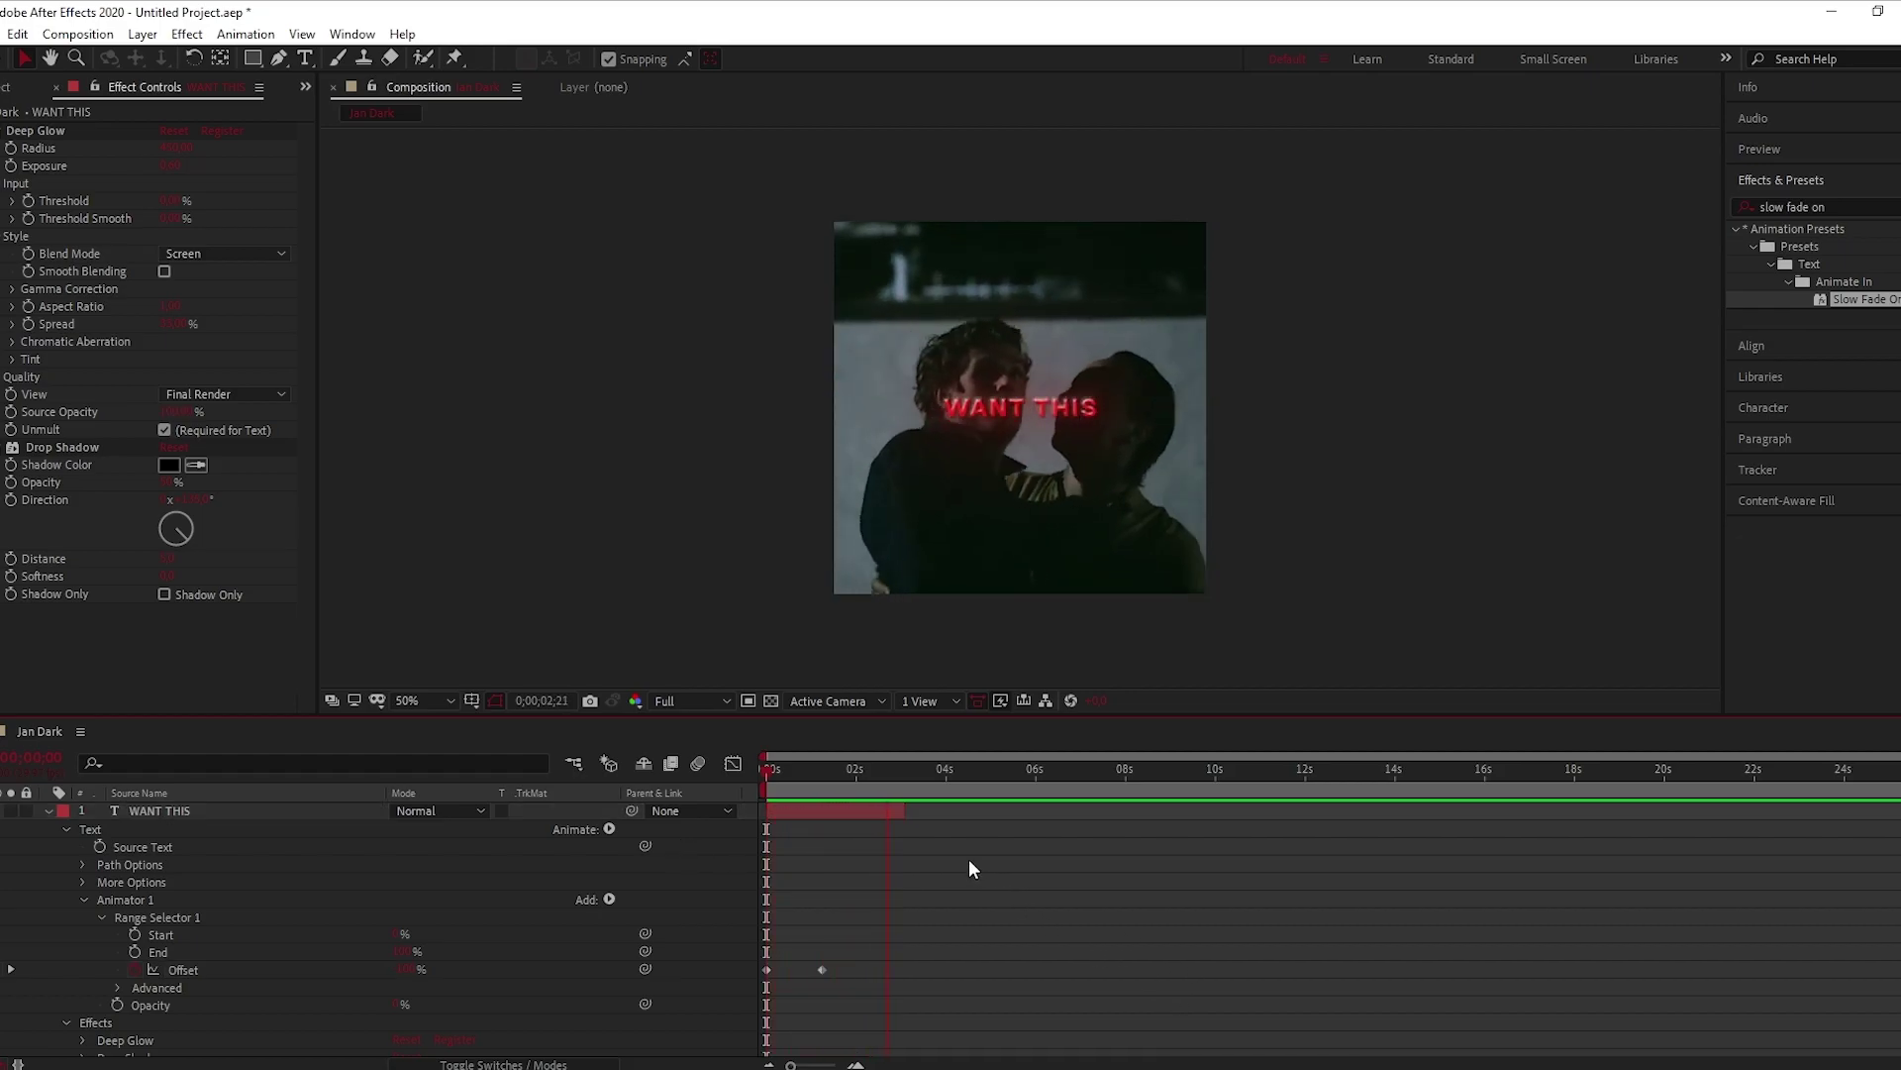
pyautogui.press('space')
pyautogui.press('space')
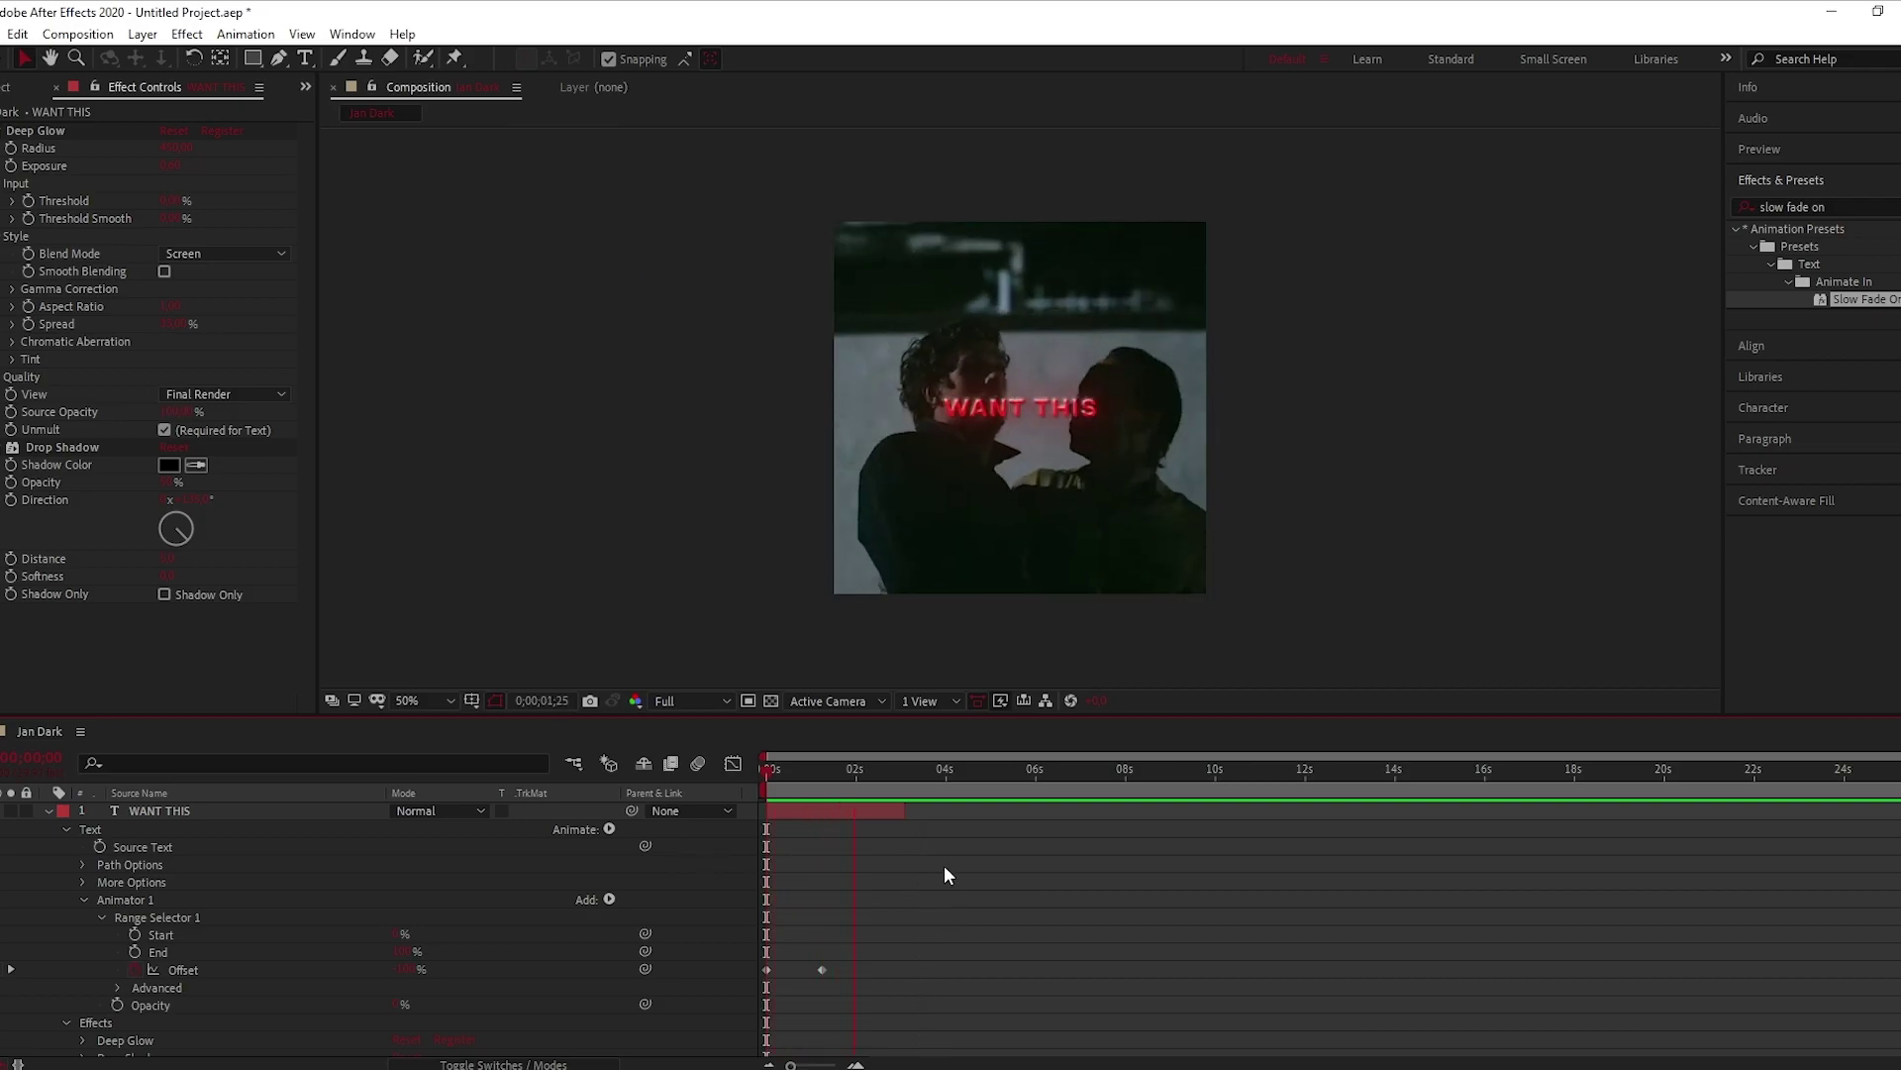
pyautogui.press('space')
# At 0;00;02;07, change the WANT THIS text's fill color to blue 0013CA
pyautogui.moveTo(766, 769); pyautogui.dragTo(868, 792)
pyautogui.click(848, 808)
pyautogui.click(1790, 408)
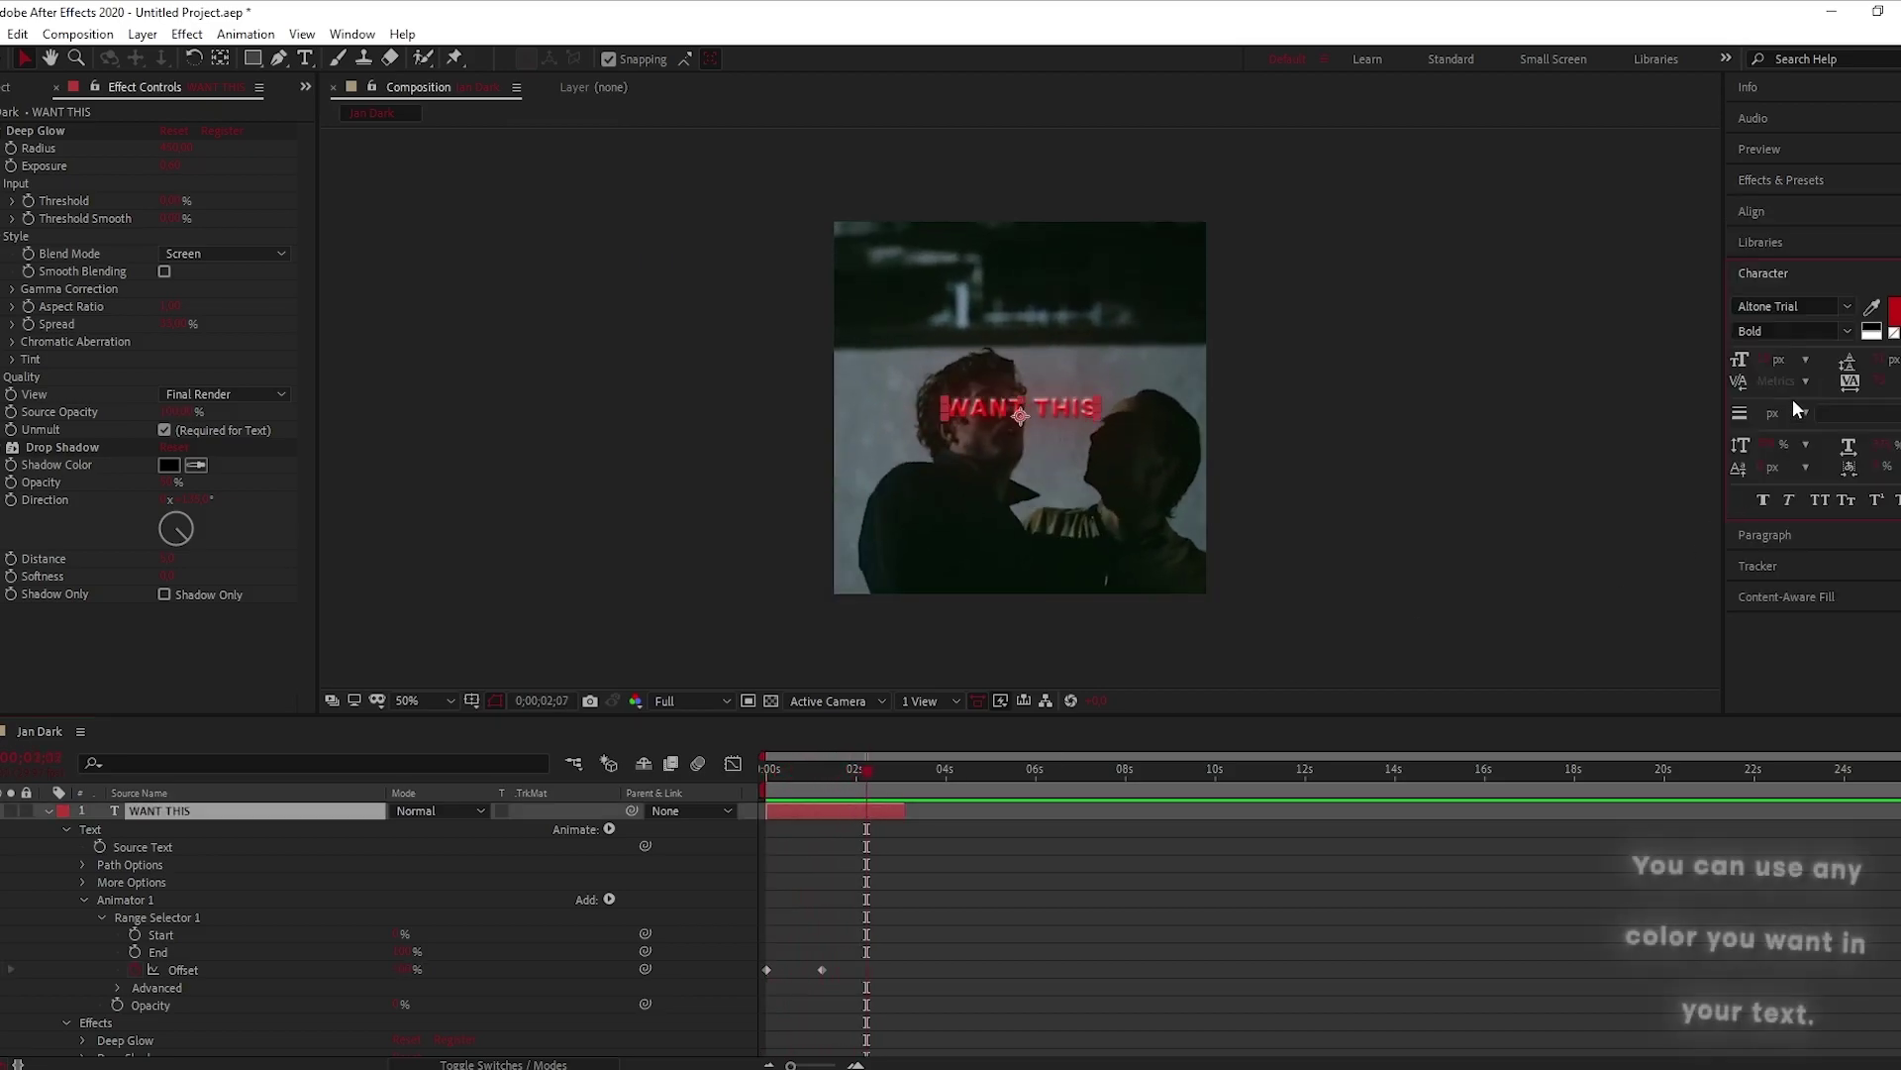
pyautogui.click(1892, 313)
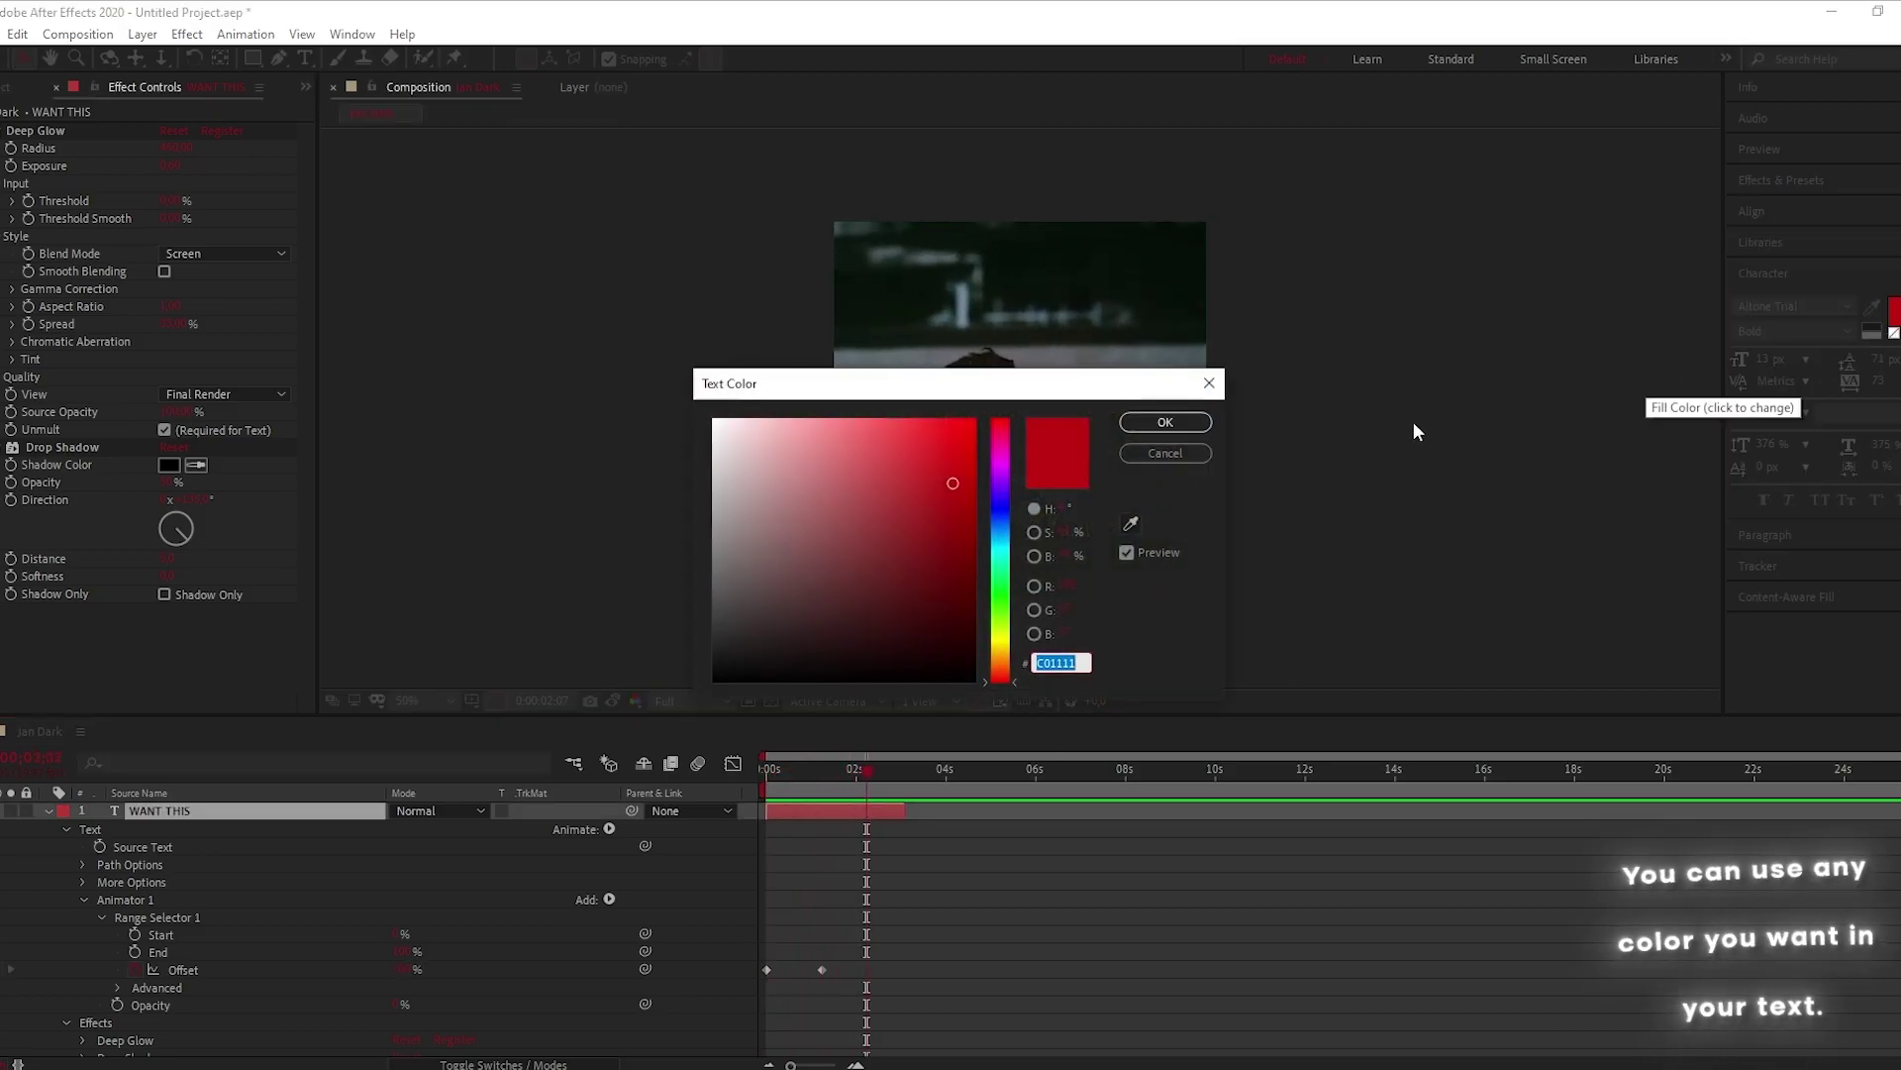
pyautogui.click(1001, 509)
pyautogui.click(978, 475)
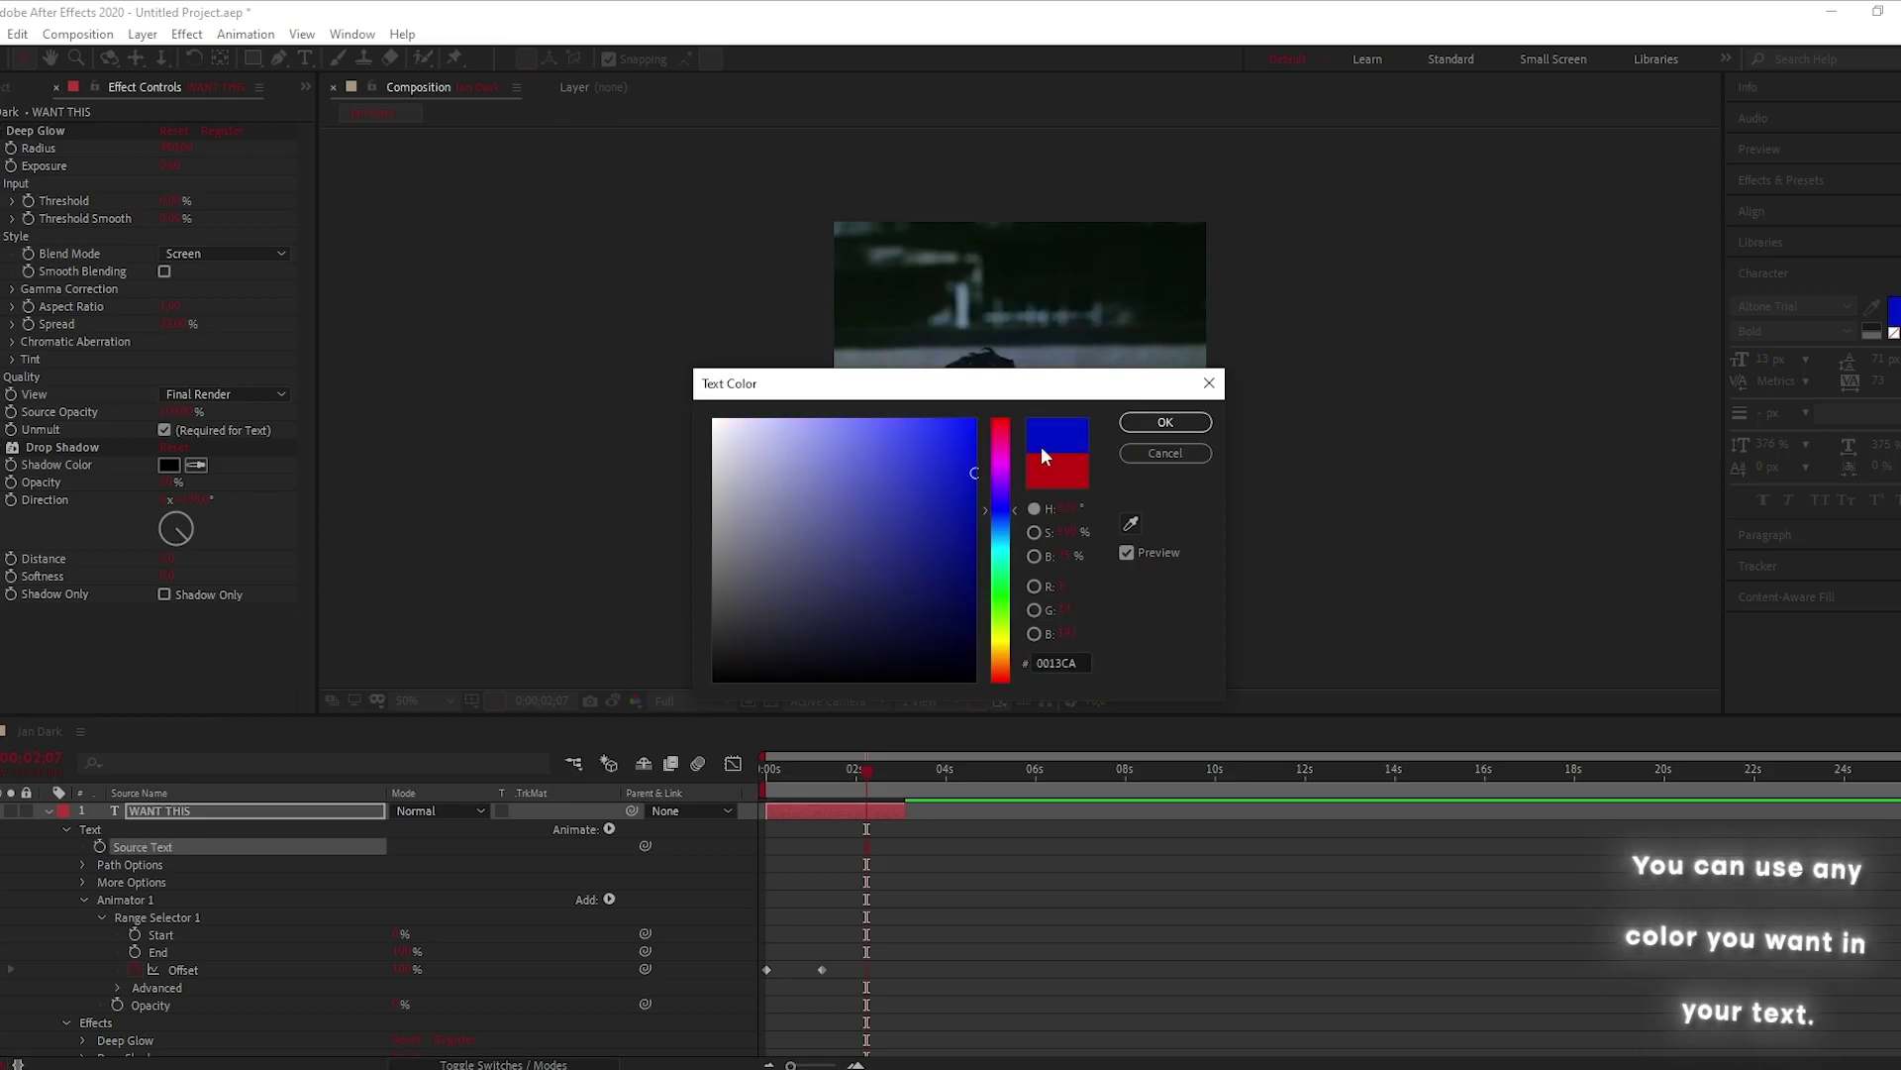
pyautogui.click(1164, 422)
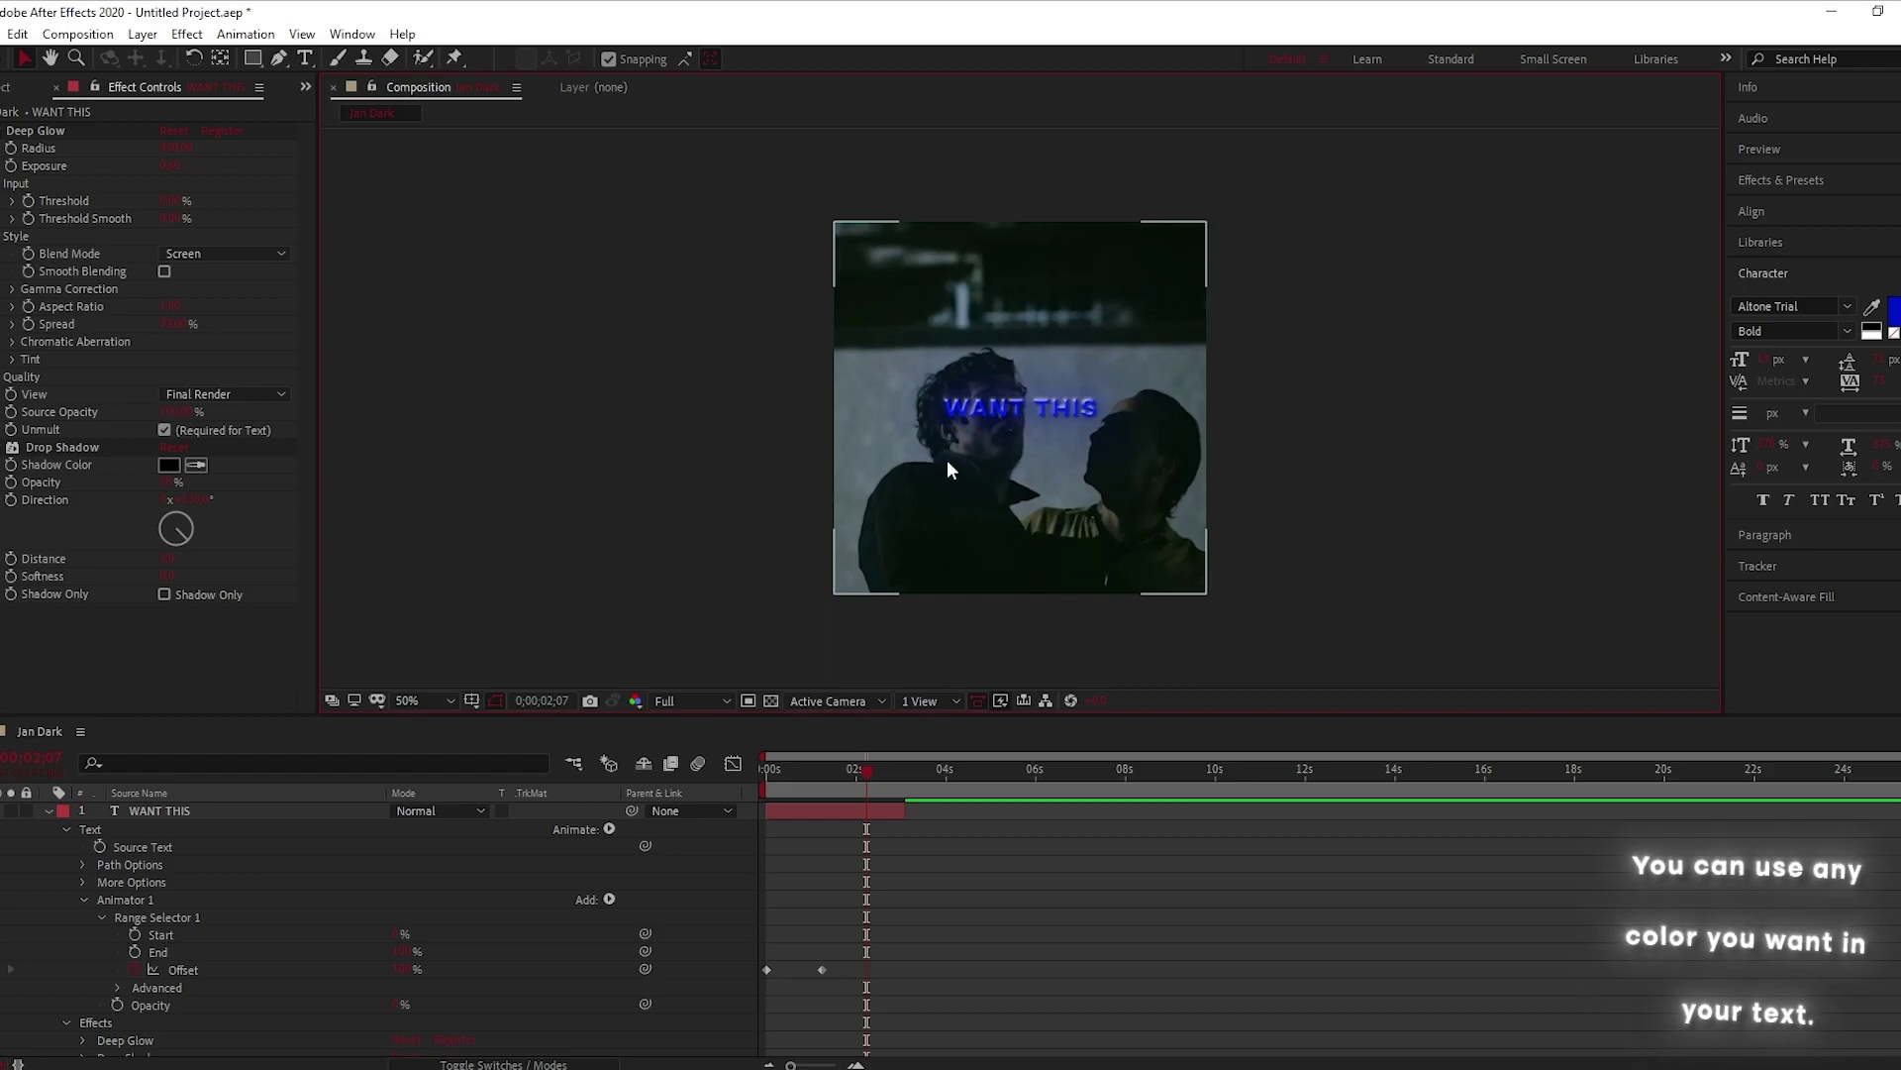
# Try a magenta text fill color without selecting the WANT THIS layer
pyautogui.click(1894, 311)
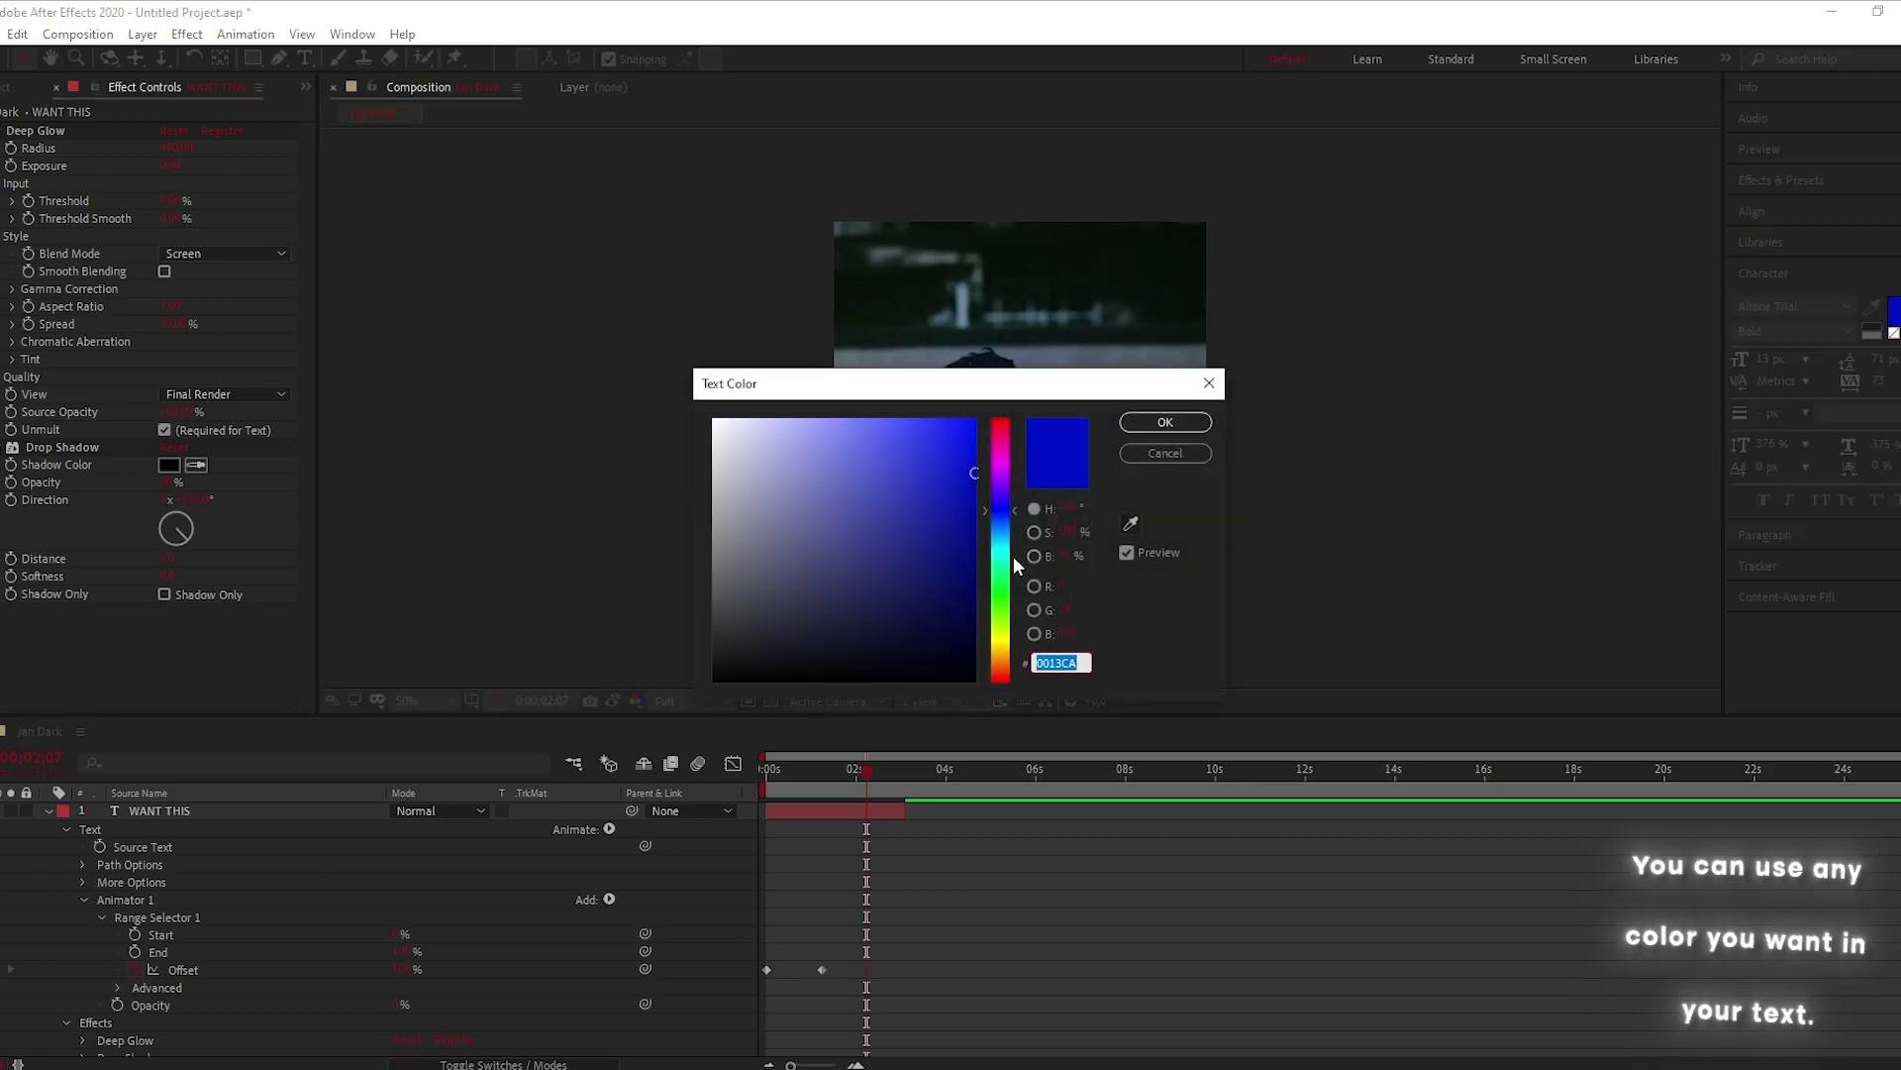
pyautogui.moveTo(1000, 492); pyautogui.dragTo(1000, 450)
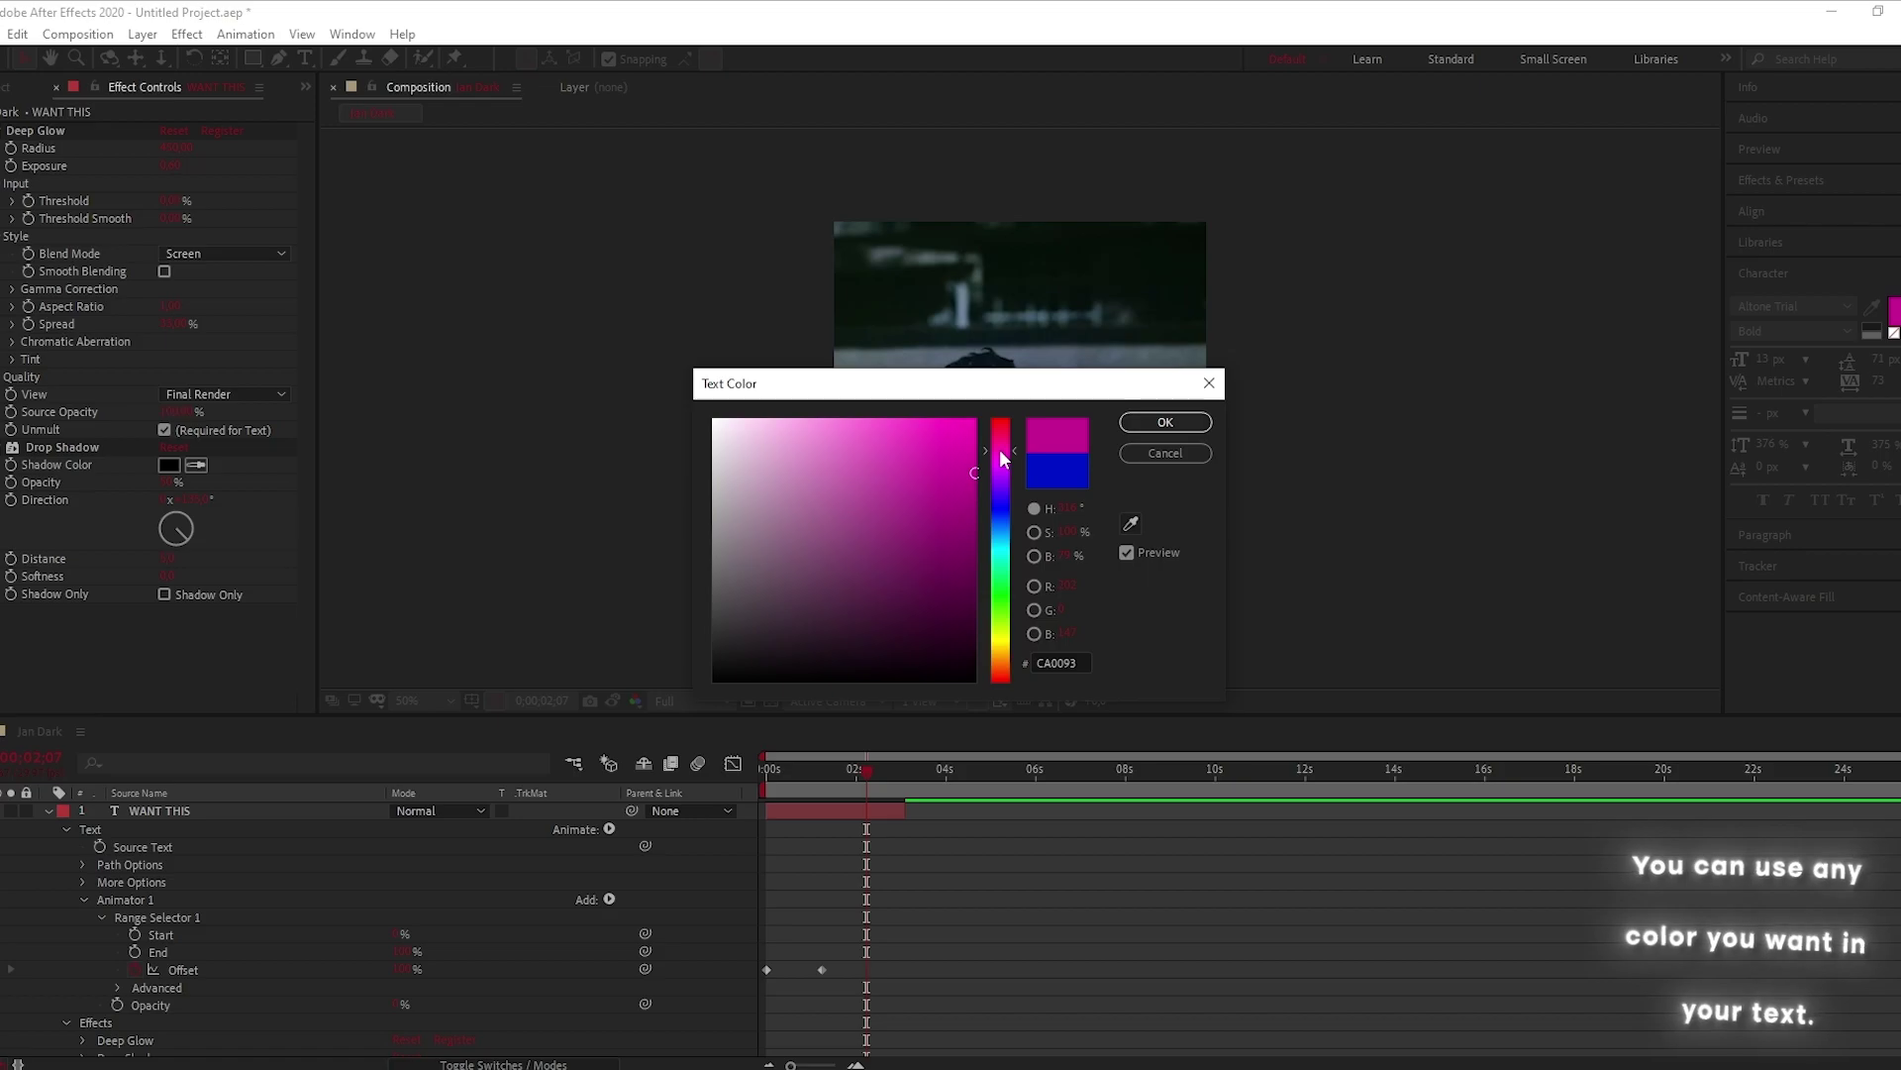
pyautogui.click(969, 471)
pyautogui.click(1165, 422)
# Select the WANT THIS layer, set its text fill color to purple B900CA, and deselect it
pyautogui.click(877, 812)
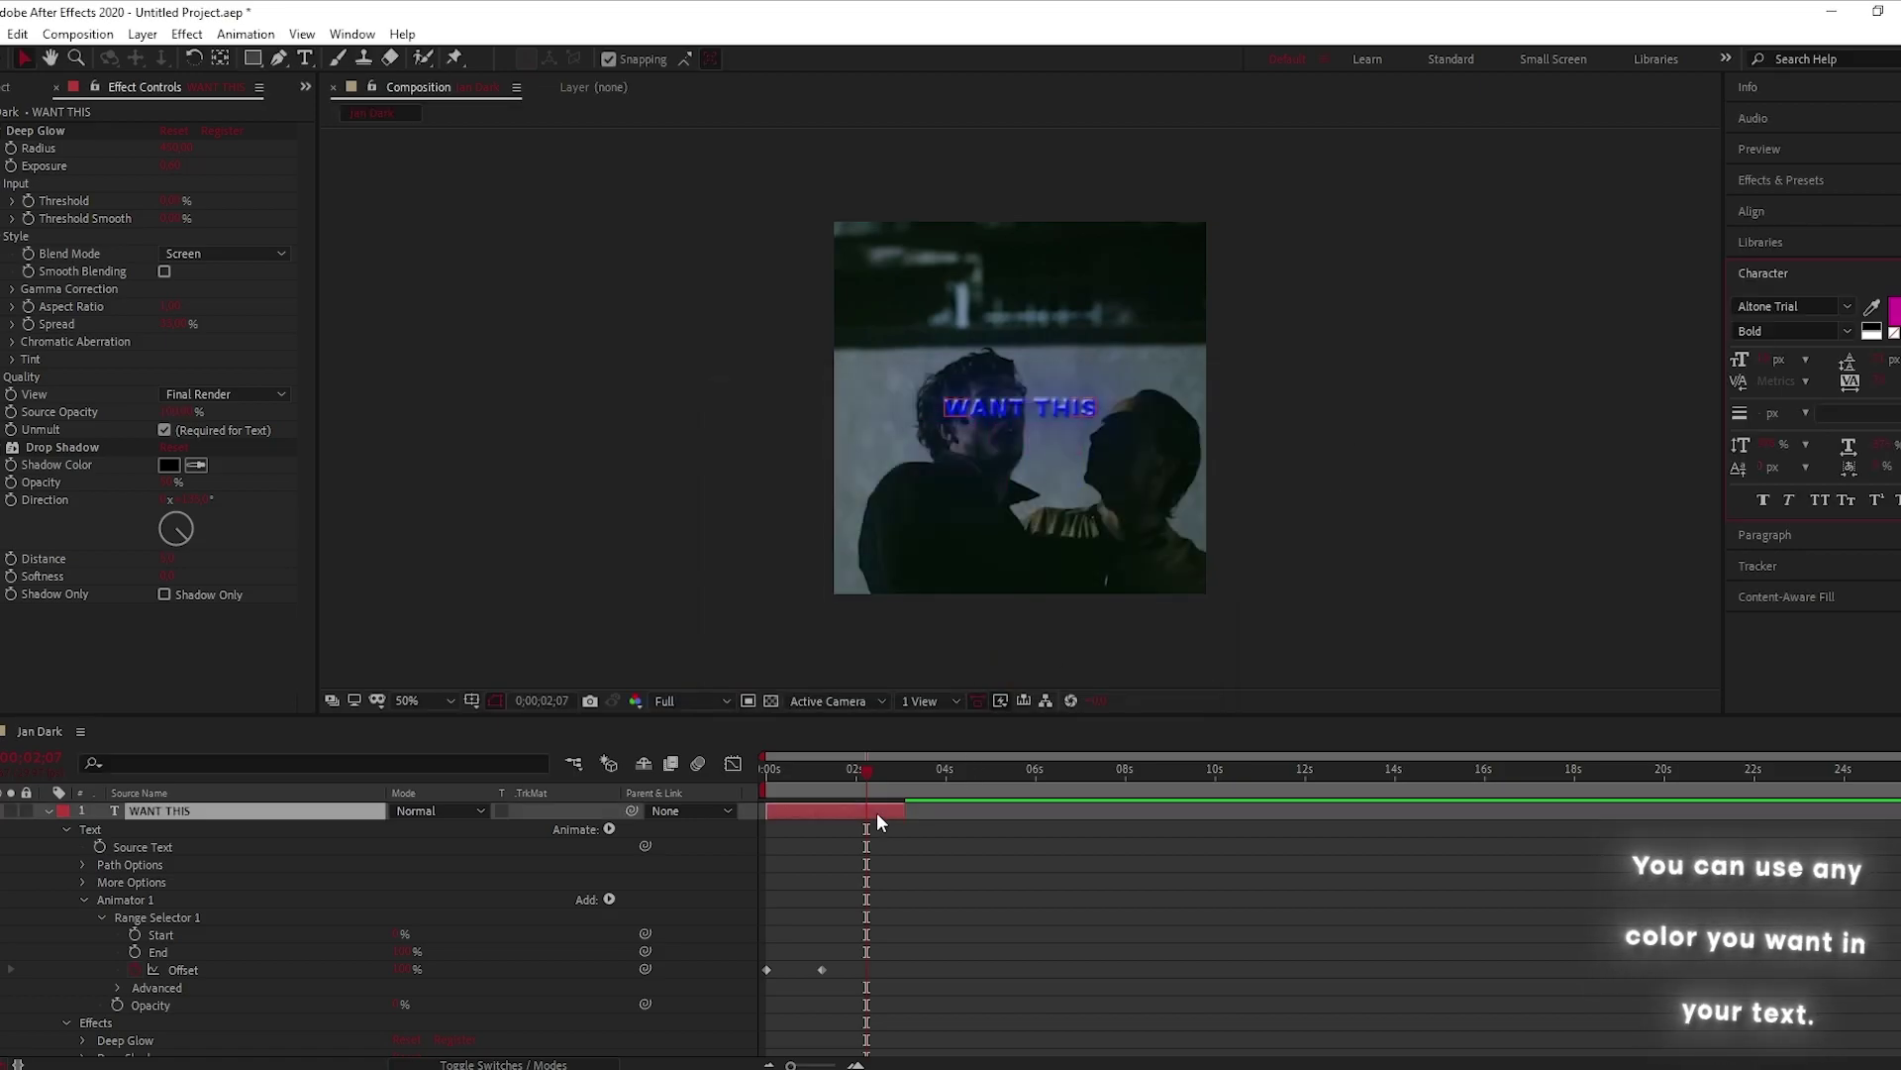
pyautogui.click(1894, 311)
pyautogui.click(996, 472)
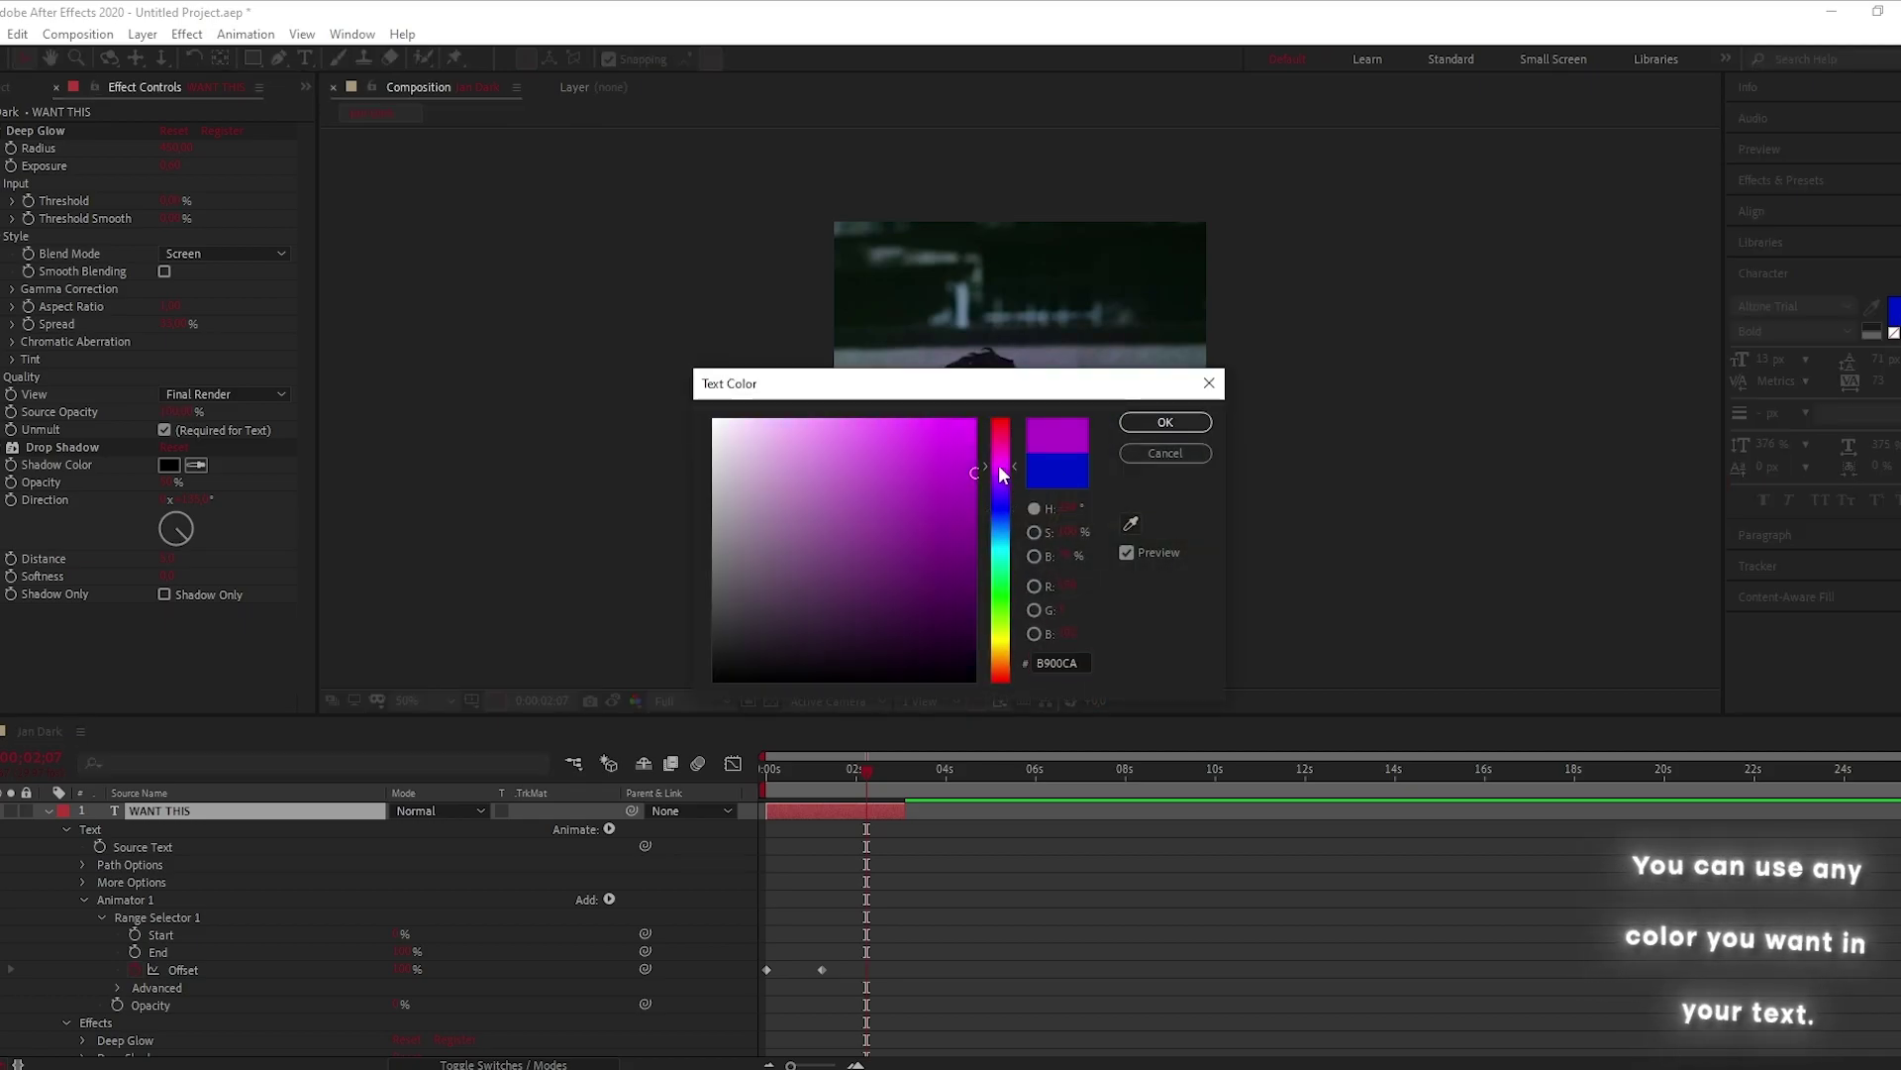
pyautogui.click(1158, 431)
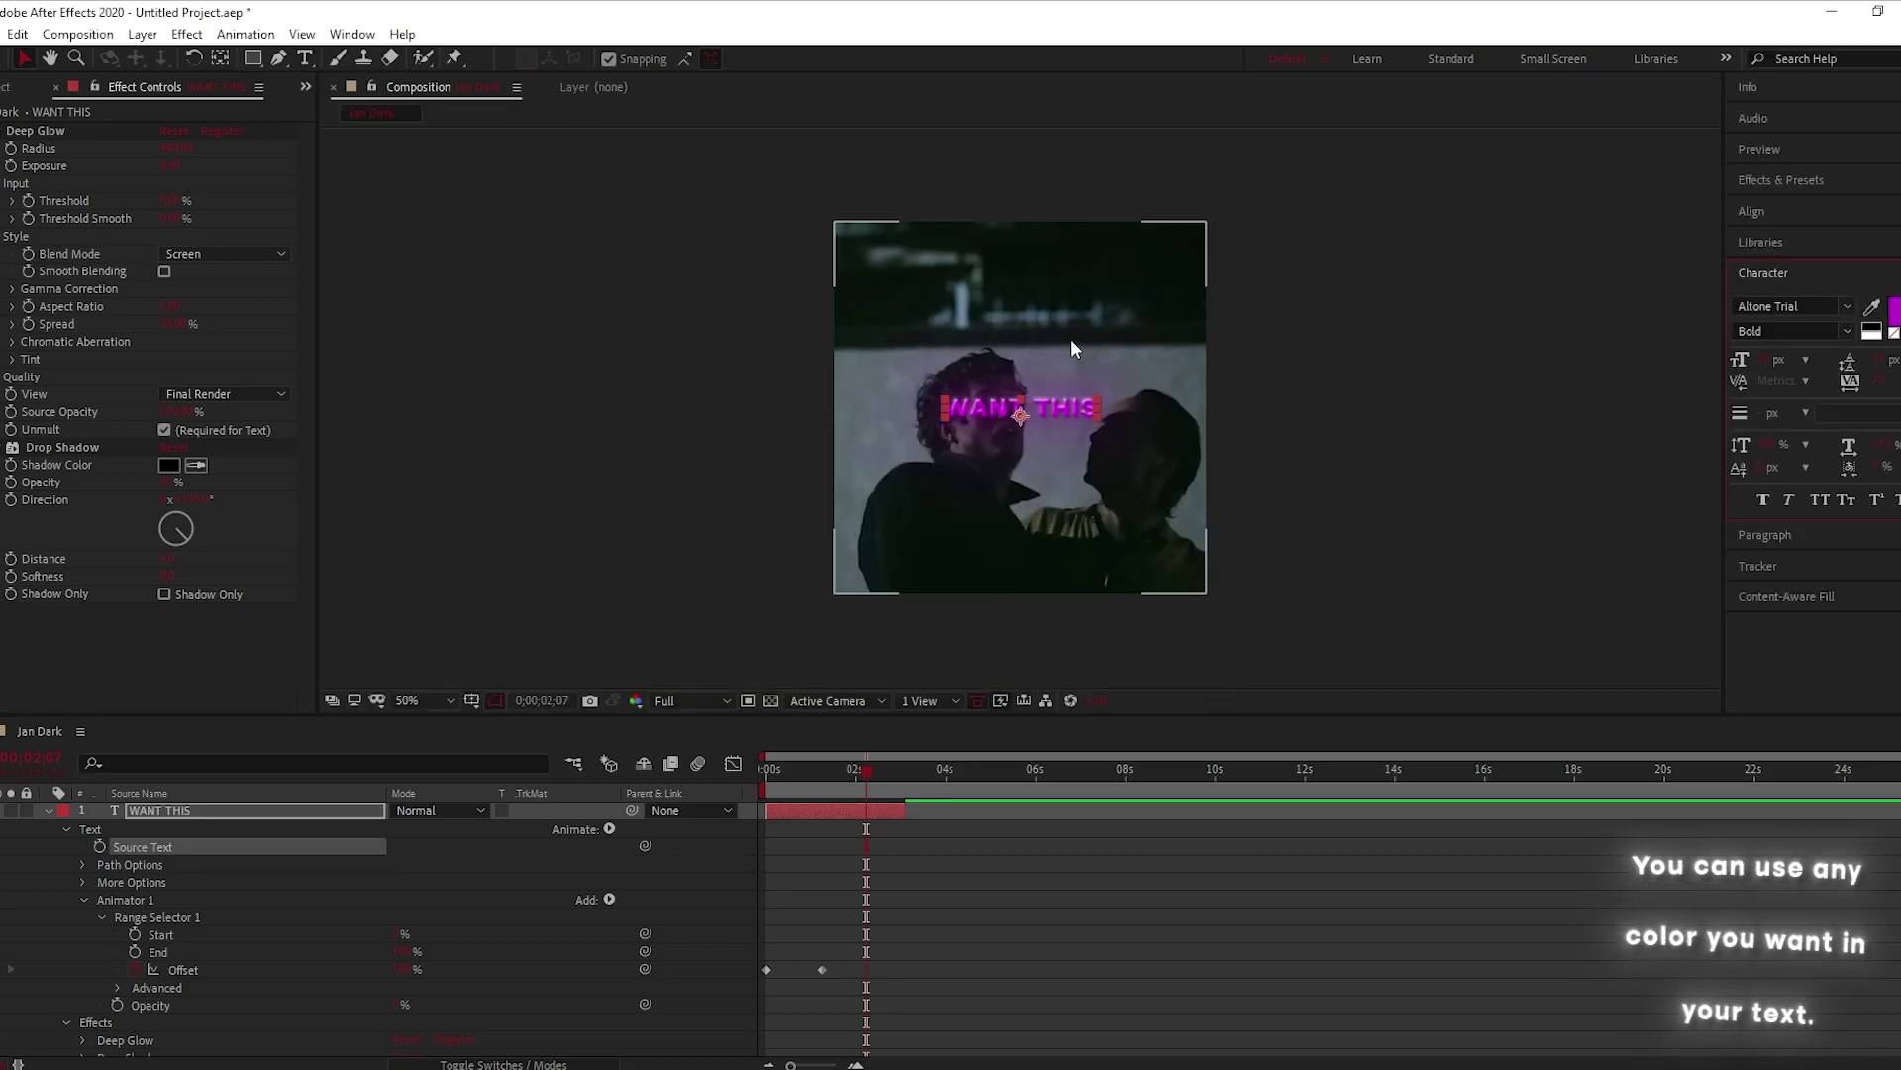
pyautogui.click(1383, 370)
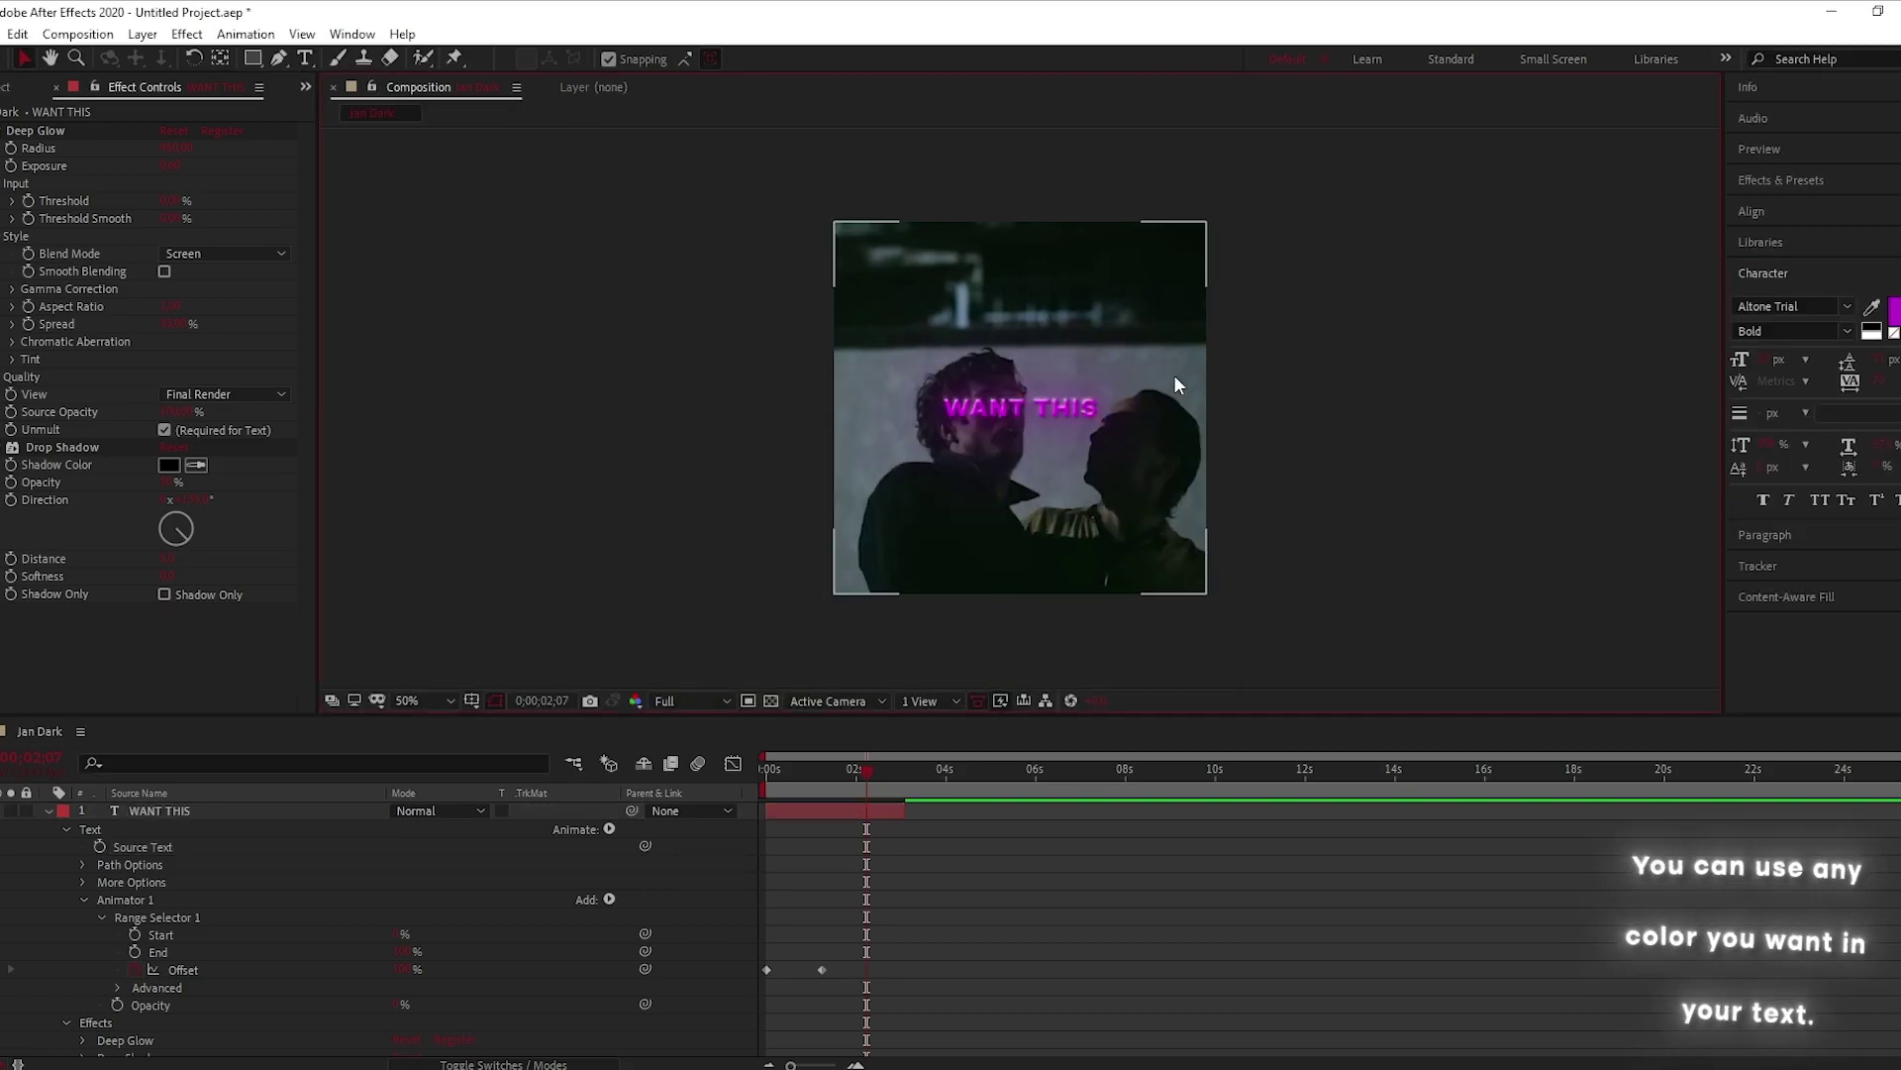
# Try to set the text fill color back to red C01010 with no layer selected
pyautogui.click(1891, 315)
pyautogui.moveTo(999, 445); pyautogui.dragTo(1012, 408)
pyautogui.moveTo(957, 479); pyautogui.dragTo(955, 481)
pyautogui.click(1161, 423)
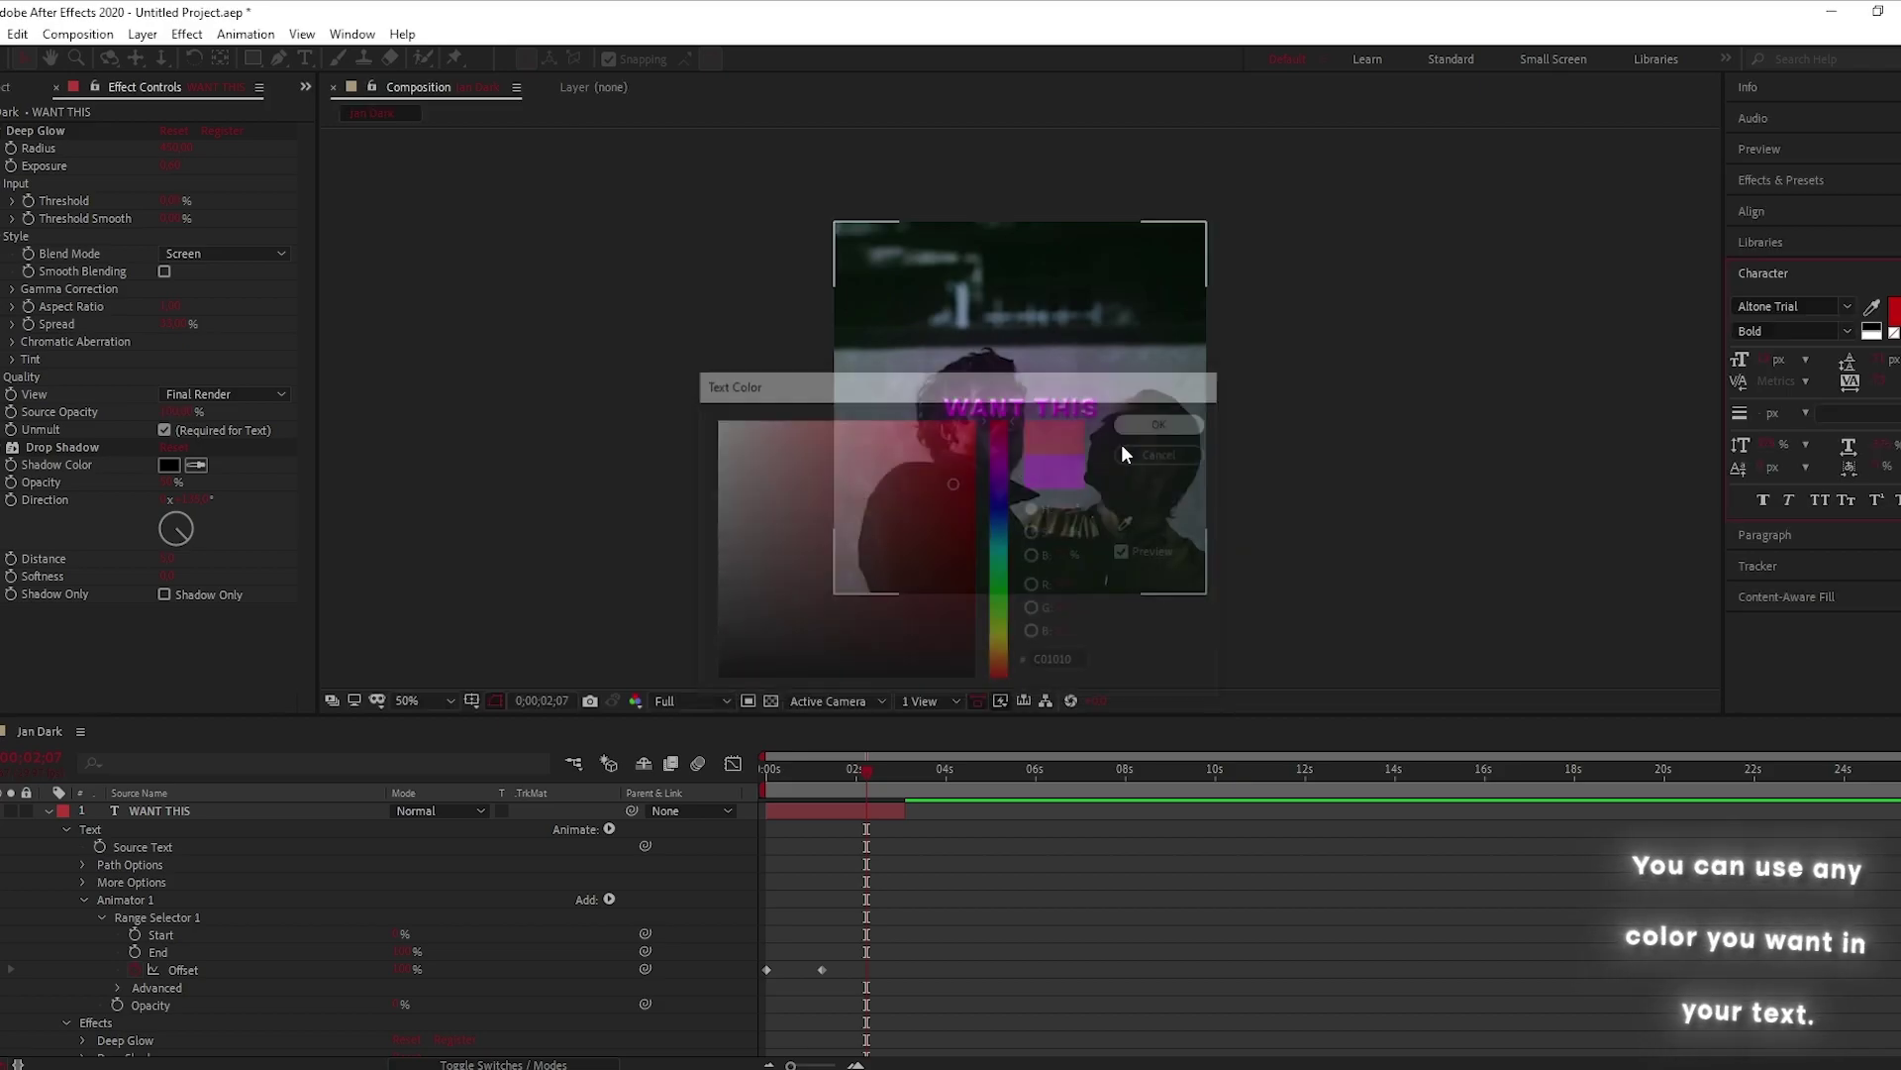
# Select the WANT THIS layer, set its text fill color to red, and deselect it
pyautogui.click(888, 820)
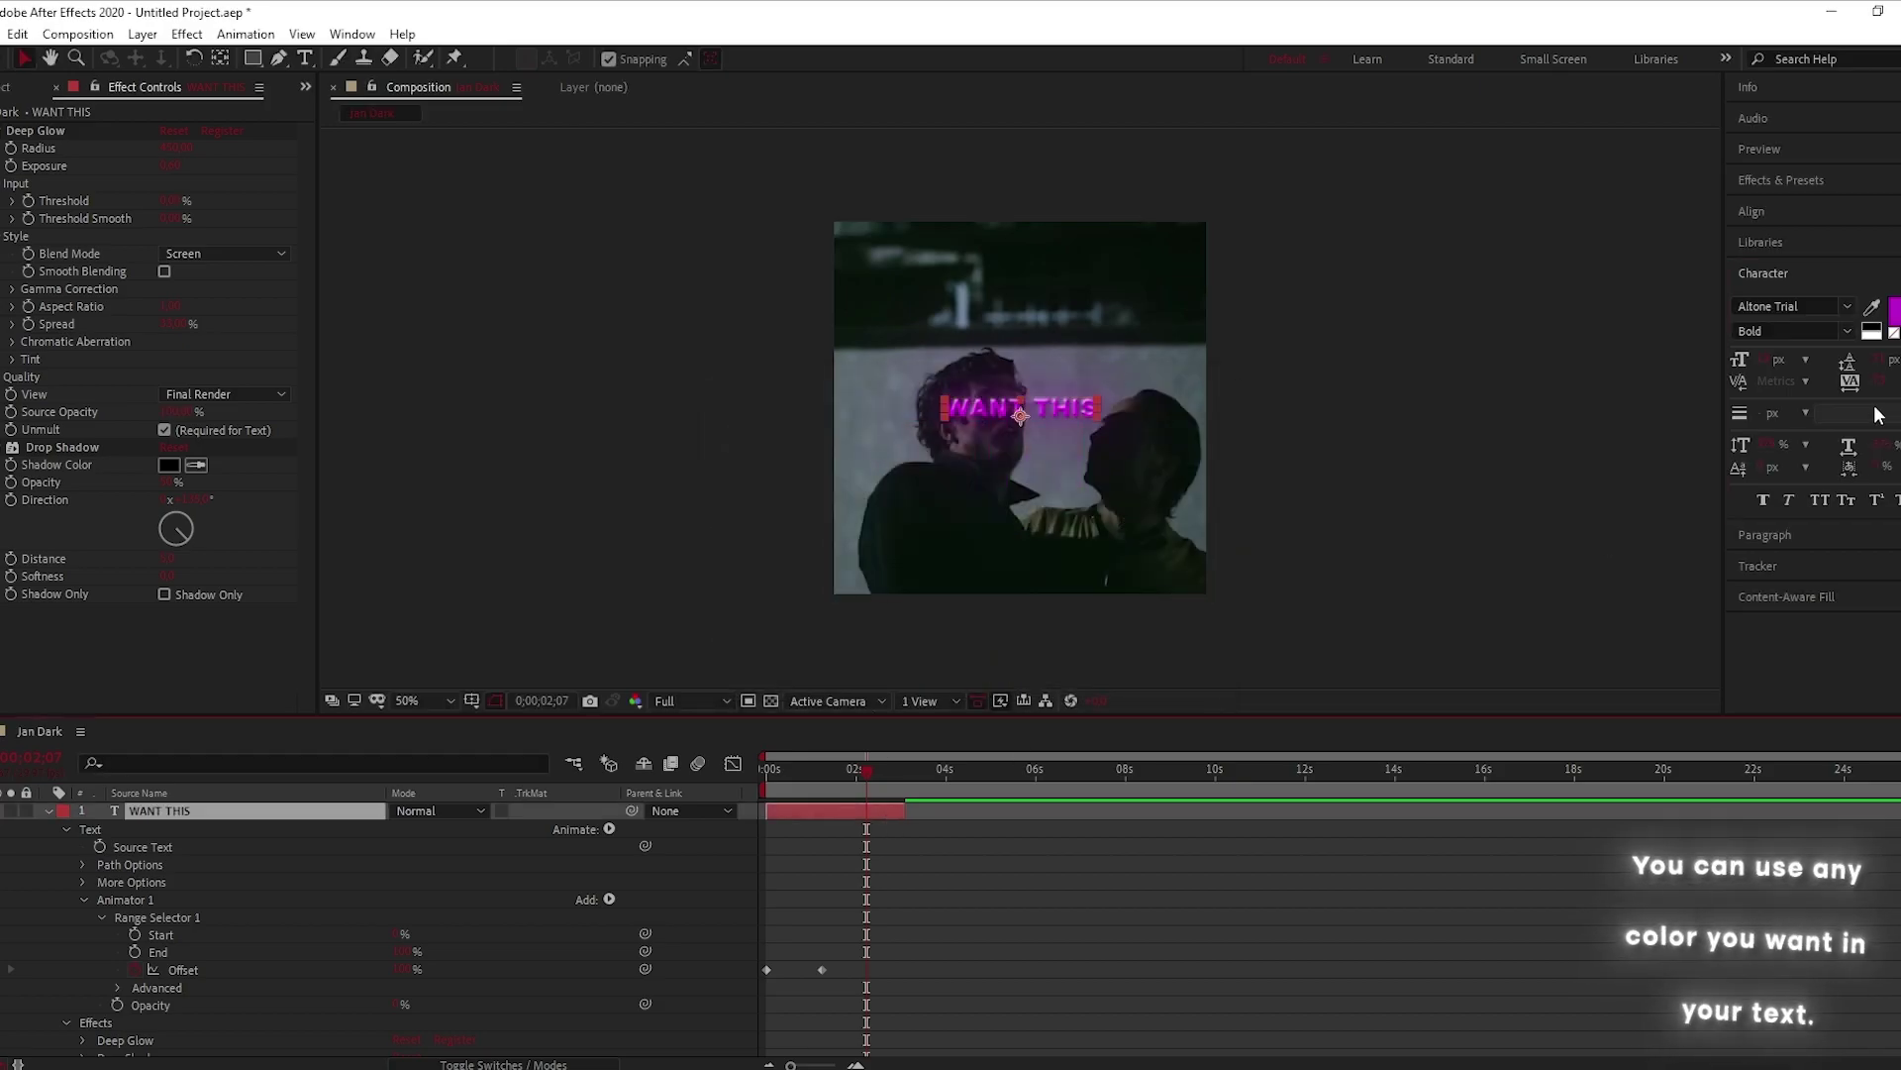
pyautogui.click(1892, 313)
pyautogui.click(1002, 450)
pyautogui.moveTo(1003, 447)
pyautogui.mouseDown()
pyautogui.moveTo(1006, 430)
pyautogui.moveTo(960, 456)
pyautogui.mouseUp()
pyautogui.click(1165, 422)
pyautogui.click(1288, 426)
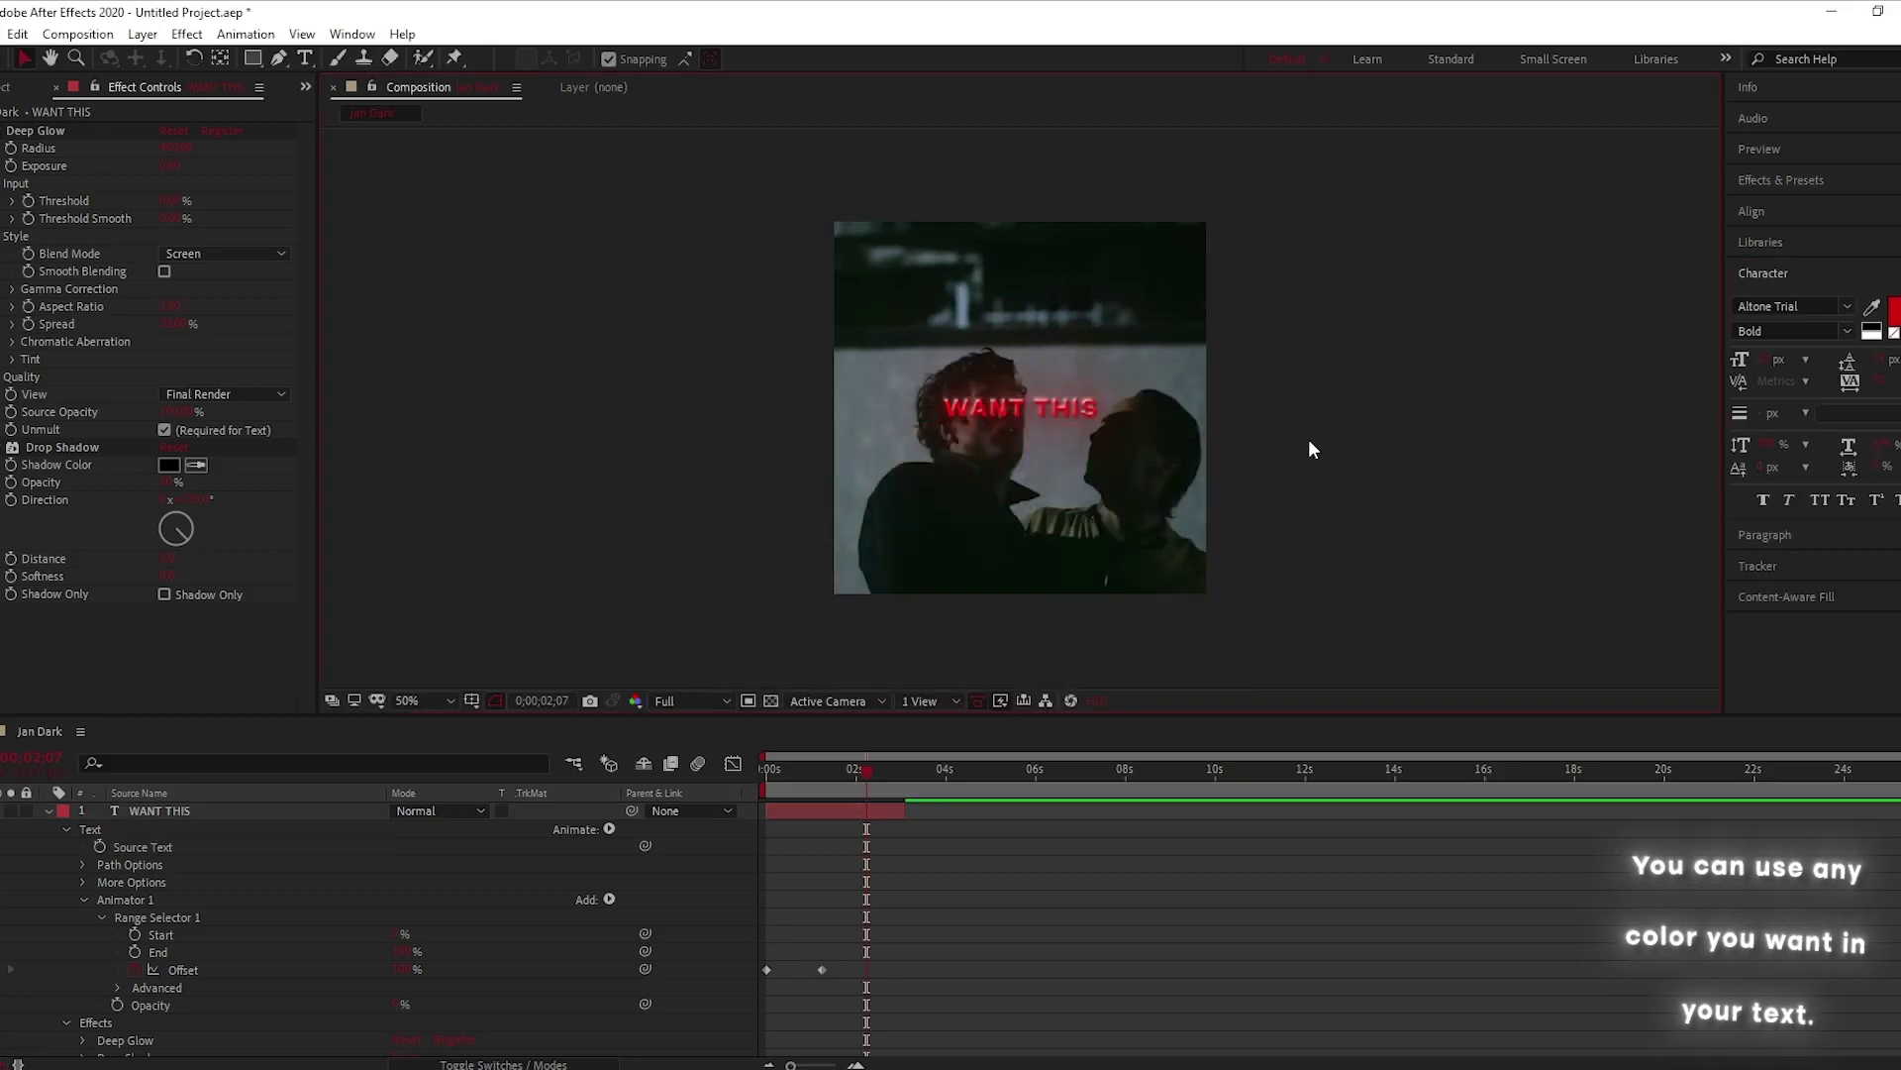
# Return the playhead to the start of the timeline and collapse the WANT THIS layer's properties
pyautogui.moveTo(862, 769); pyautogui.dragTo(729, 808)
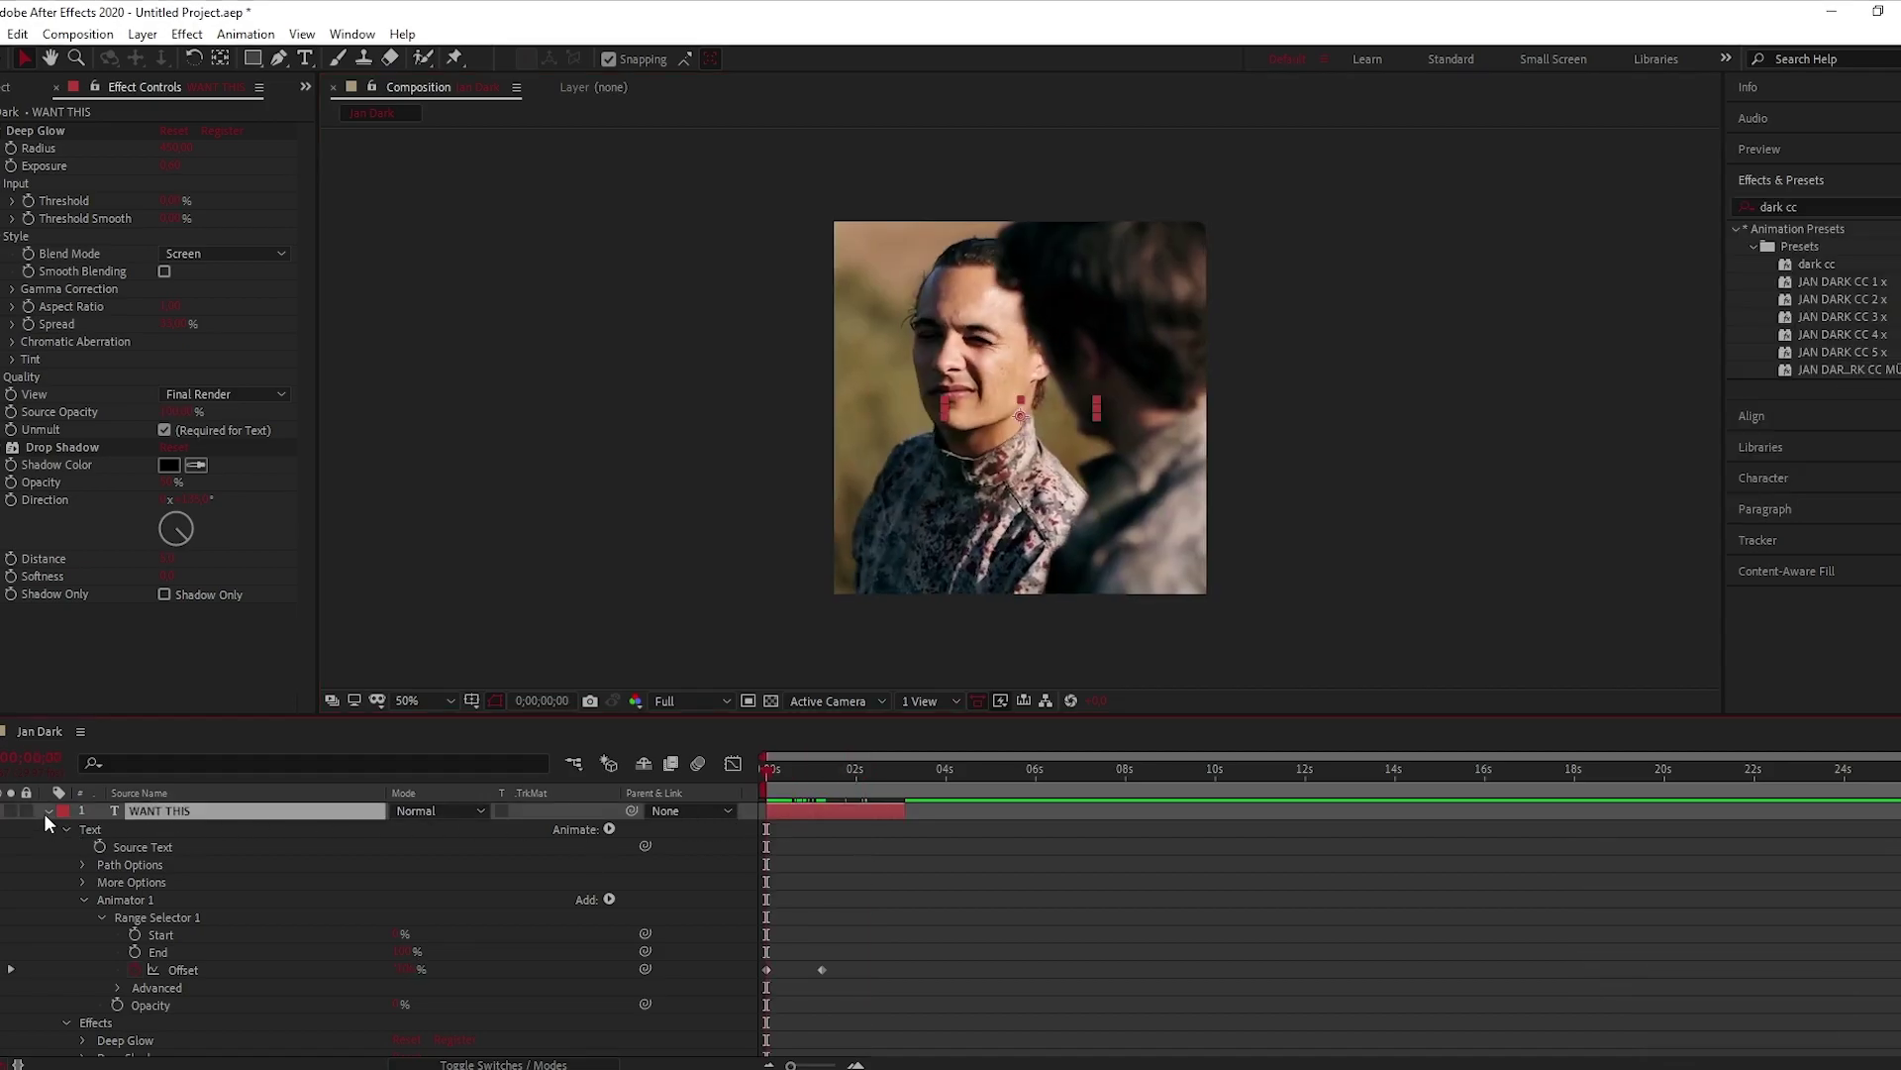
pyautogui.click(47, 810)
pyautogui.click(493, 894)
# Play back the finished WANT THIS text animation from the start of the timeline
pyautogui.press('space')
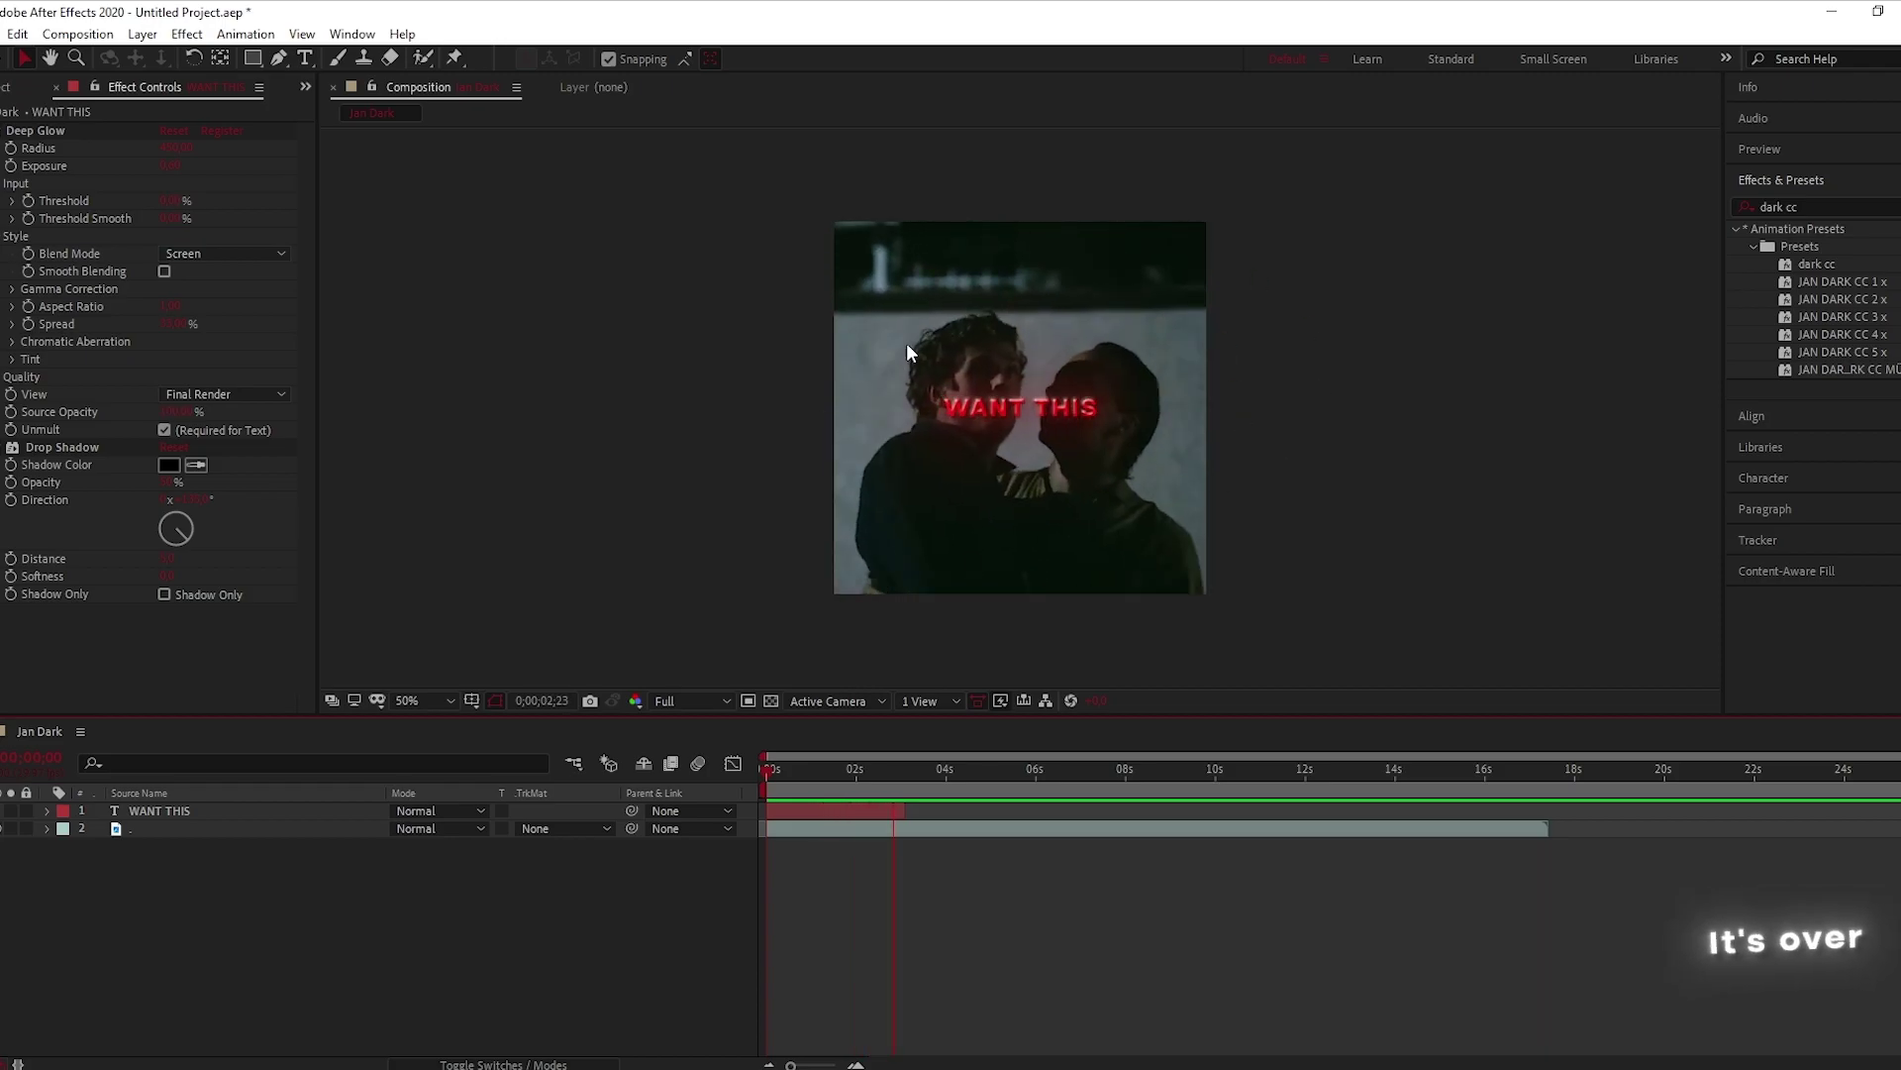
pyautogui.press('space')
pyautogui.press('space')
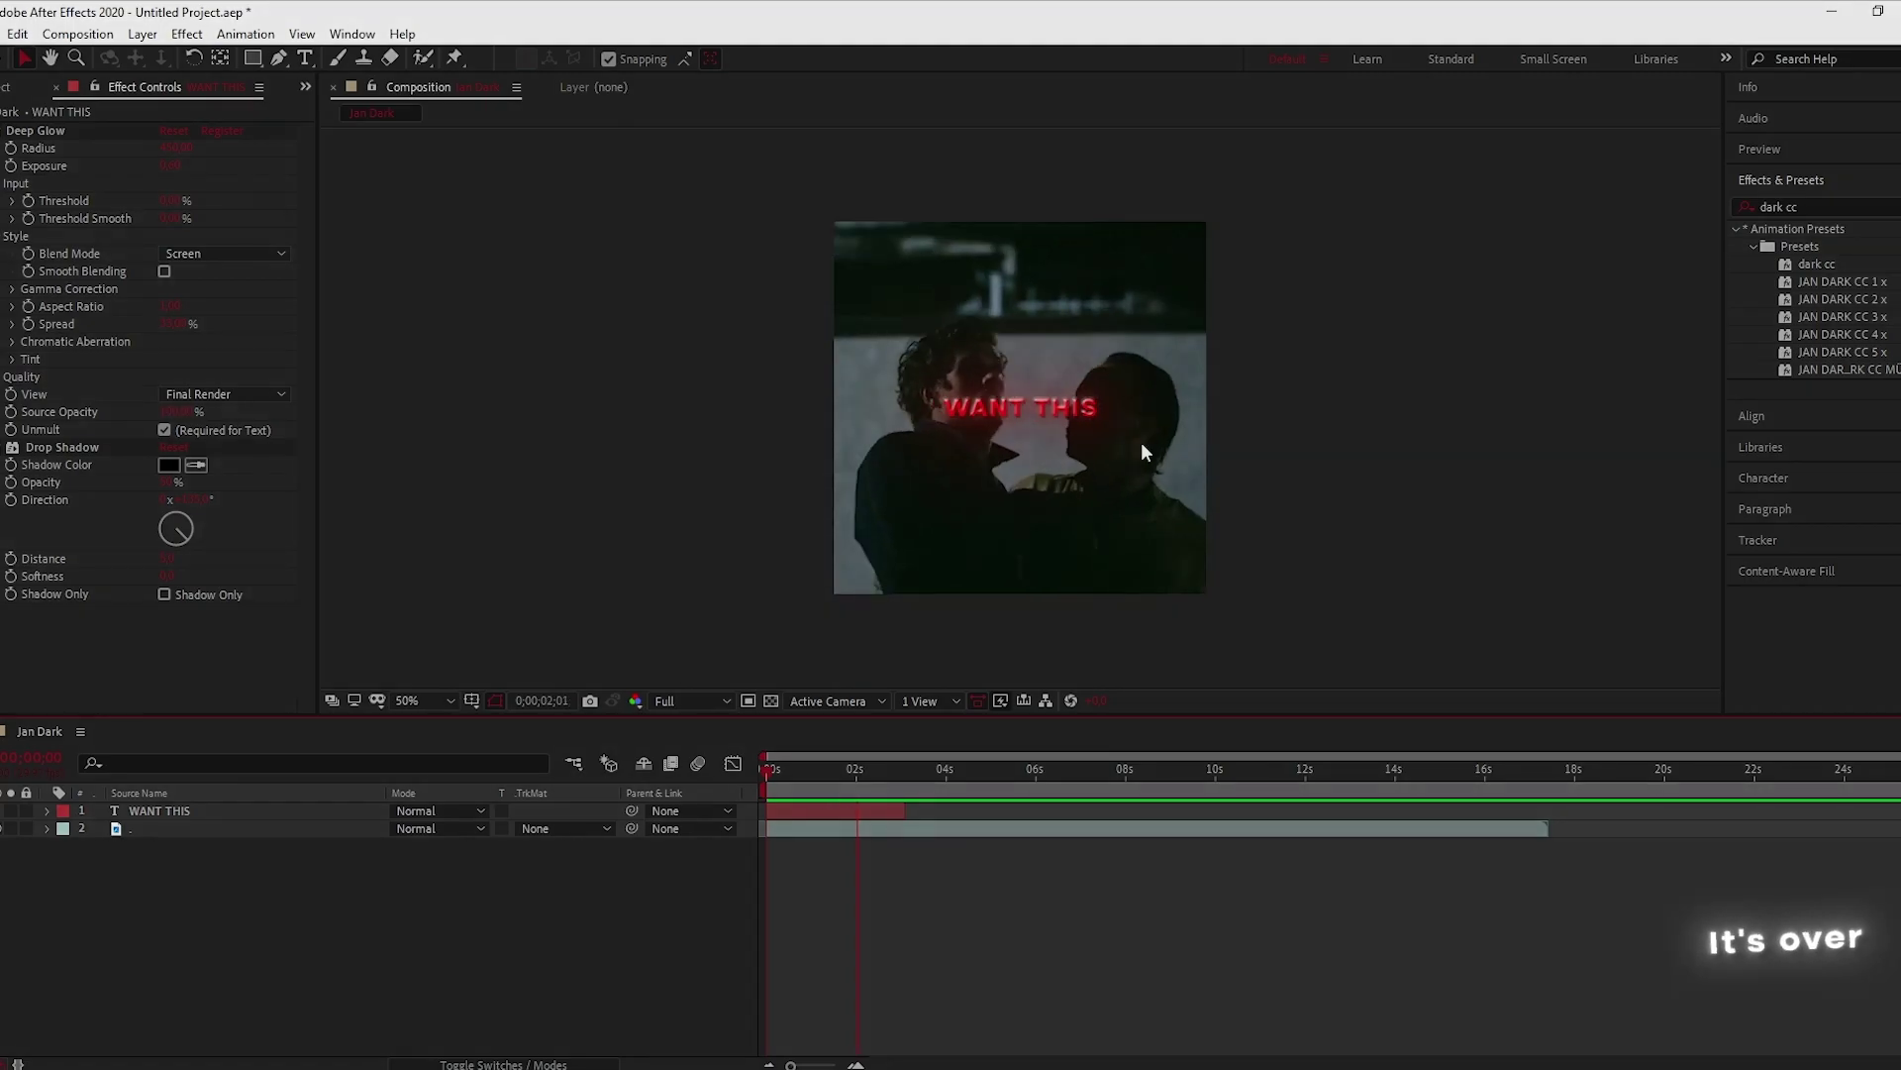
pyautogui.press('space')
pyautogui.press('space')
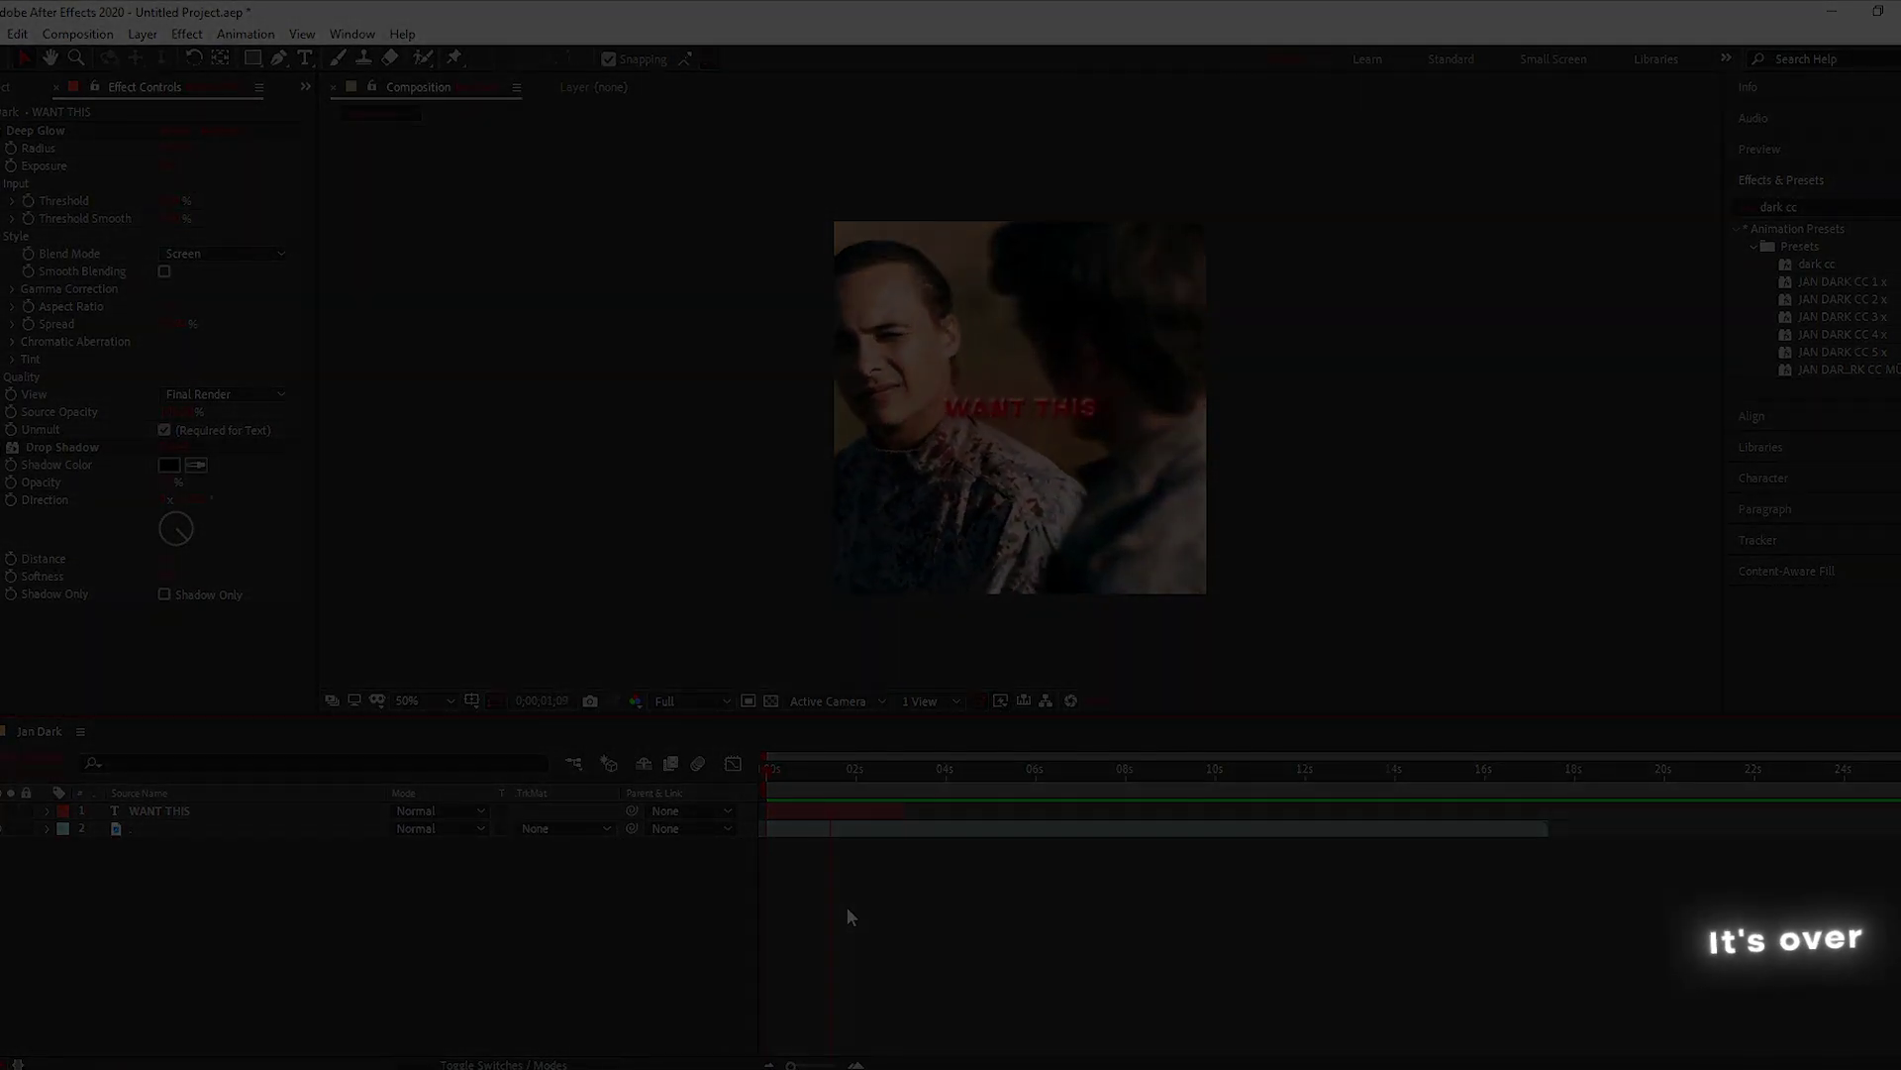